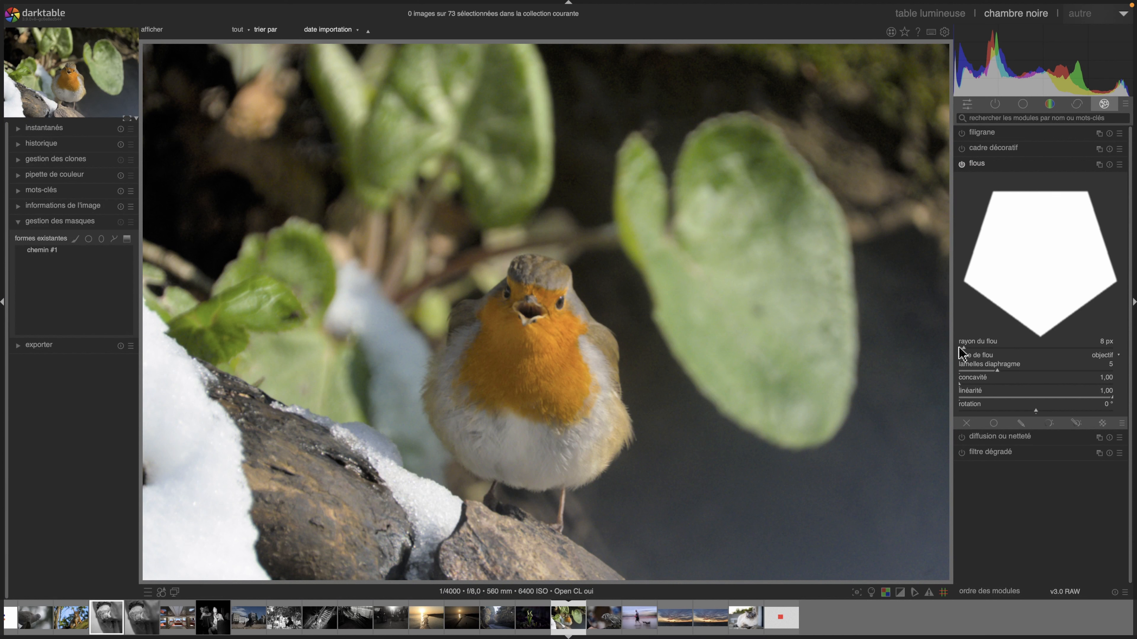
Try blur radii of 53, 78 and 23 px in the flous module, keeping objectif as the blur type
{"action": "left_click_drag", "start_coordinate": [990, 348], "coordinate": [1019, 346]}
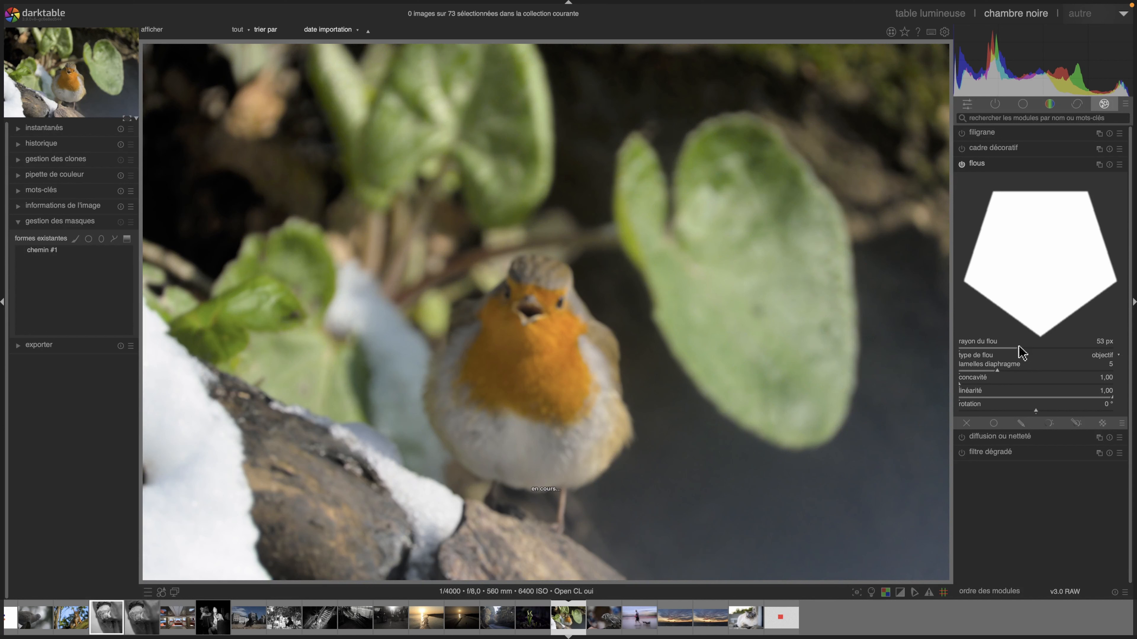
{"action": "left_click", "coordinate": [1051, 347]}
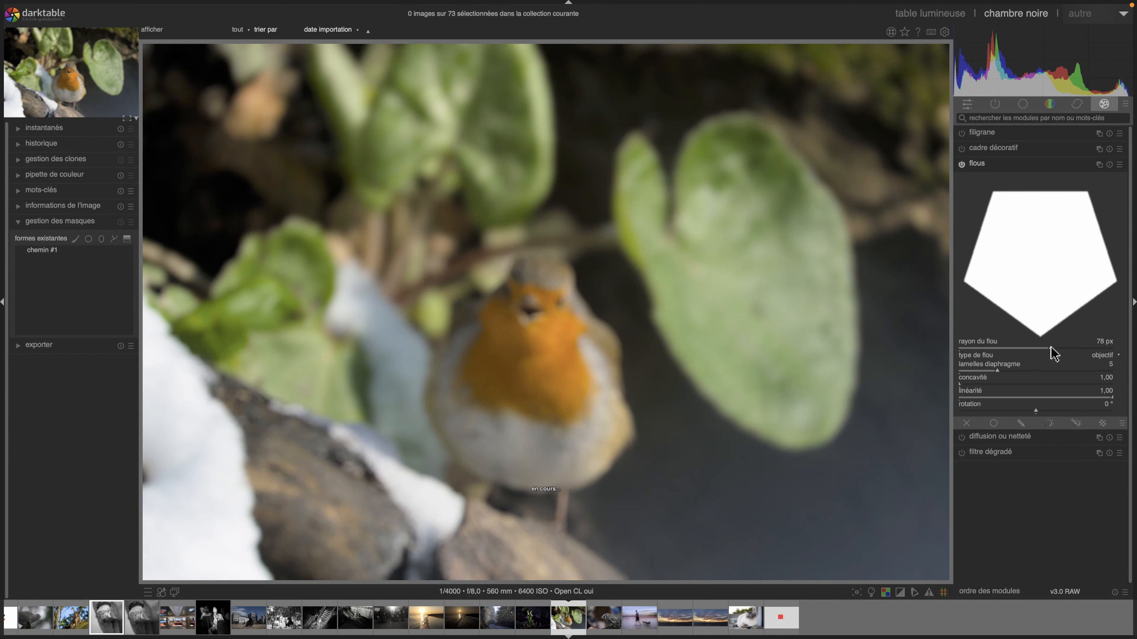
{"action": "left_click", "coordinate": [981, 348]}
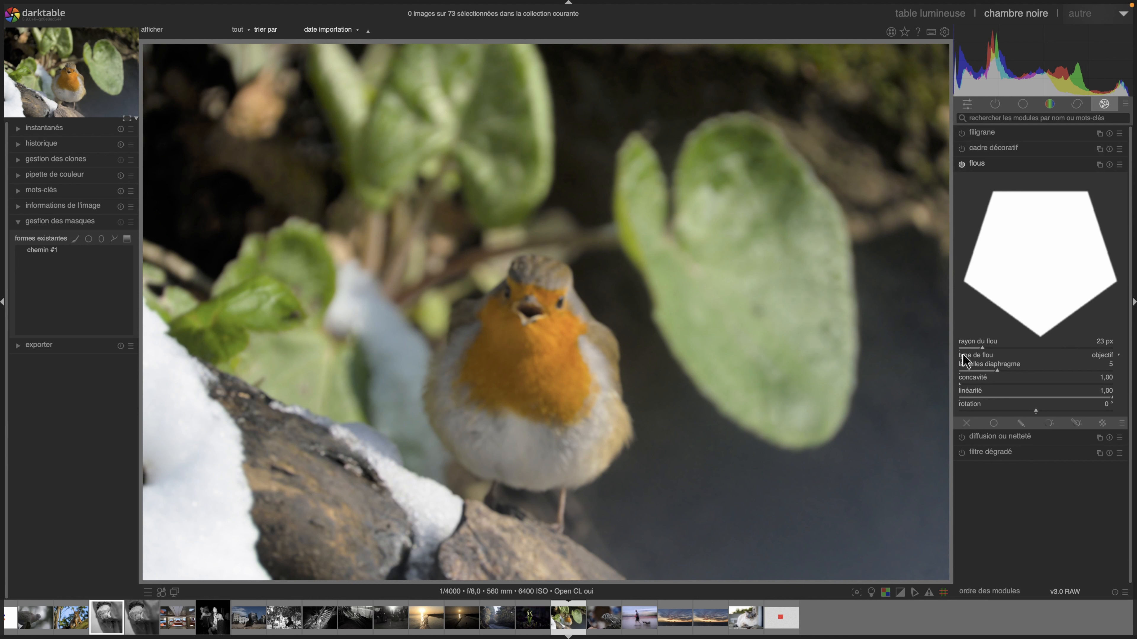
{"action": "left_click", "coordinate": [1113, 358]}
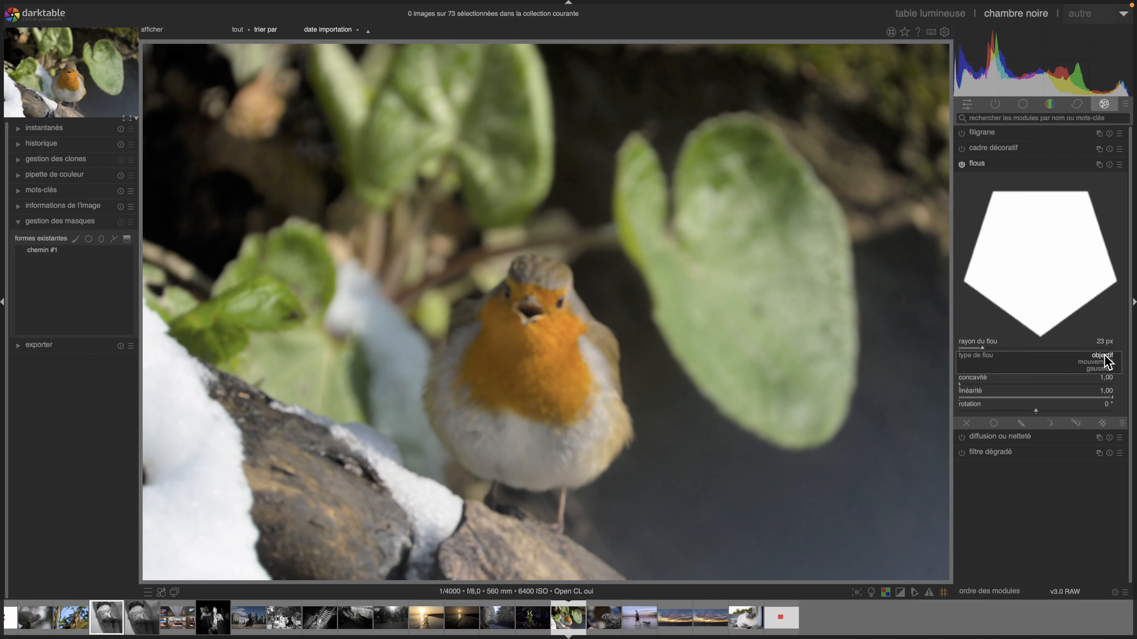
{"action": "left_click", "coordinate": [1105, 355]}
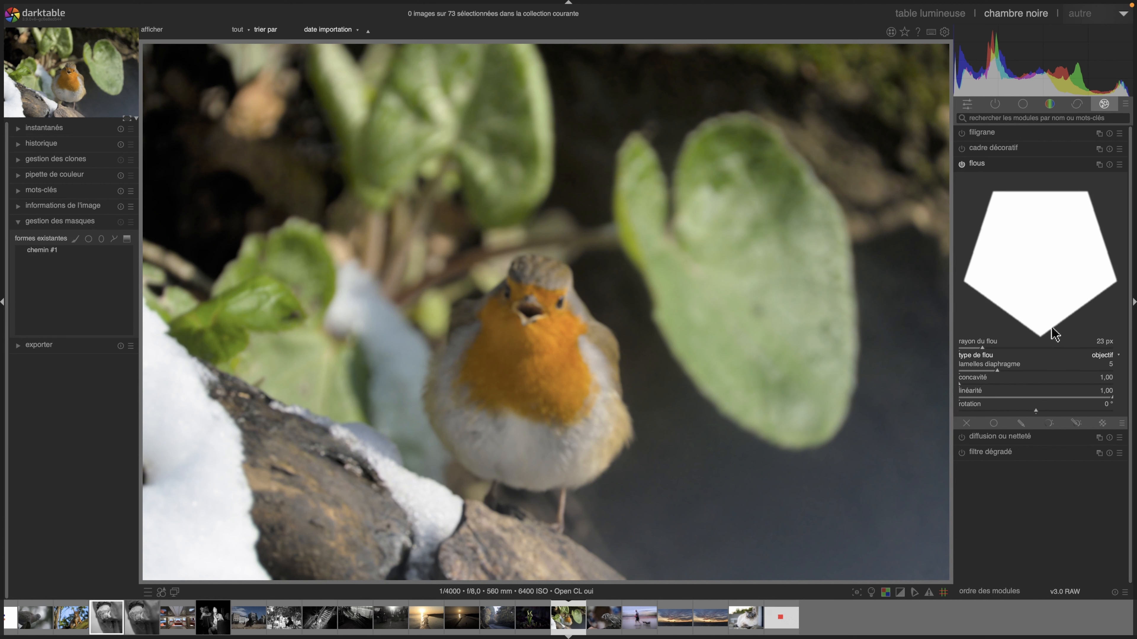
Set the diaphragm blades to 7 and try concavity values up to 5.63, returning it to 1.00
{"action": "left_click", "coordinate": [1014, 371]}
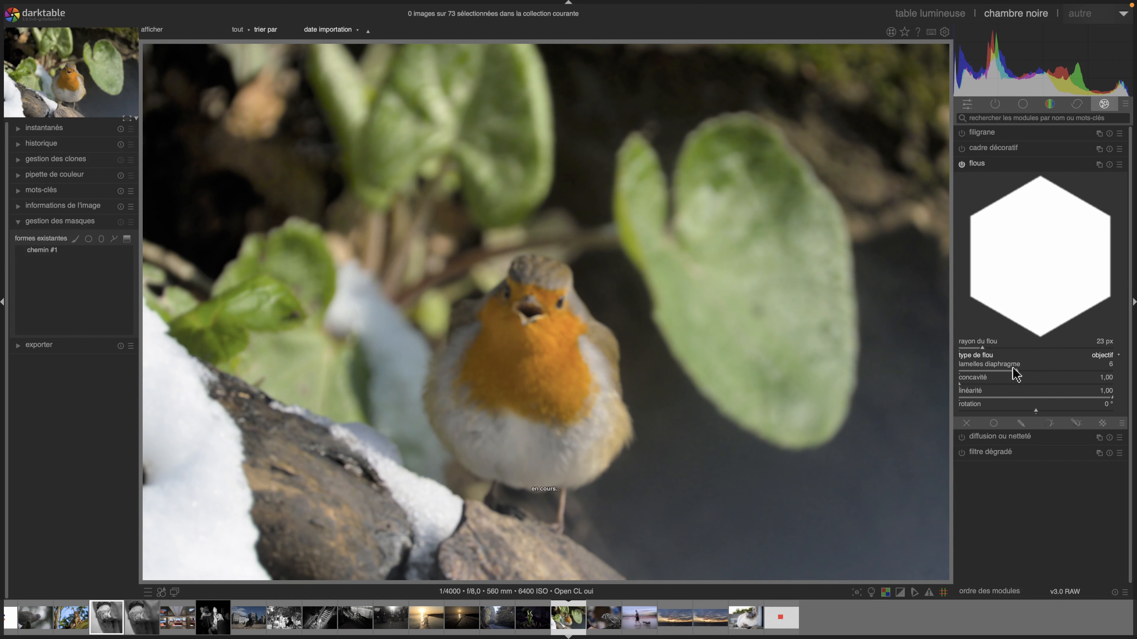
{"action": "left_click", "coordinate": [1033, 372]}
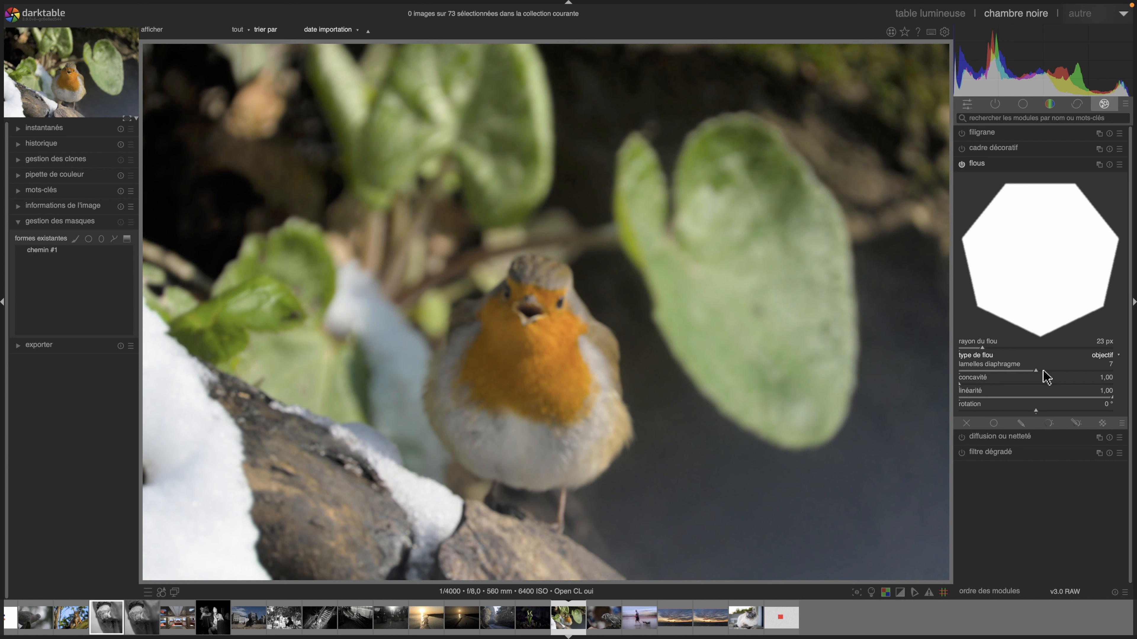
{"action": "left_click", "coordinate": [973, 386]}
{"action": "left_click_drag", "start_coordinate": [973, 388], "coordinate": [1025, 388]}
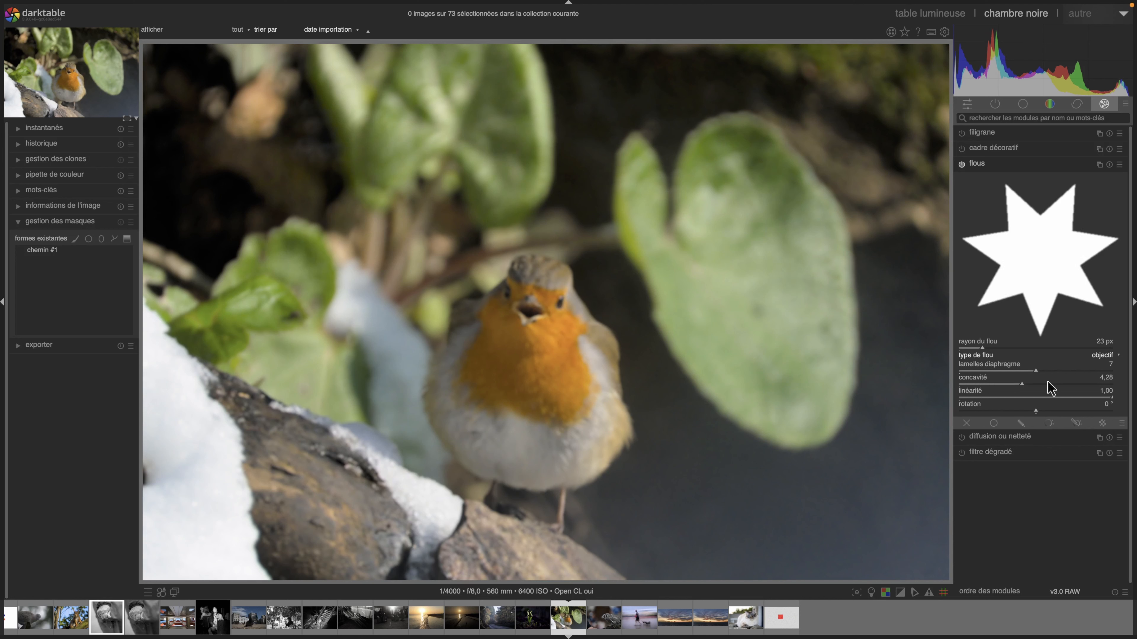
{"action": "left_click", "coordinate": [1047, 381]}
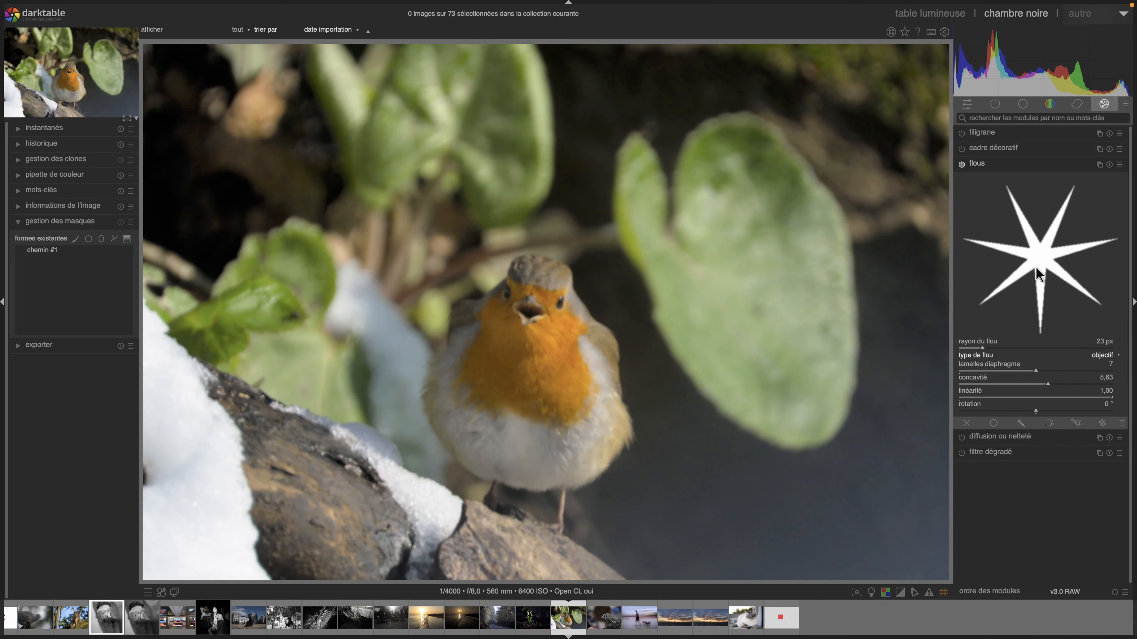
{"action": "left_click", "coordinate": [996, 388]}
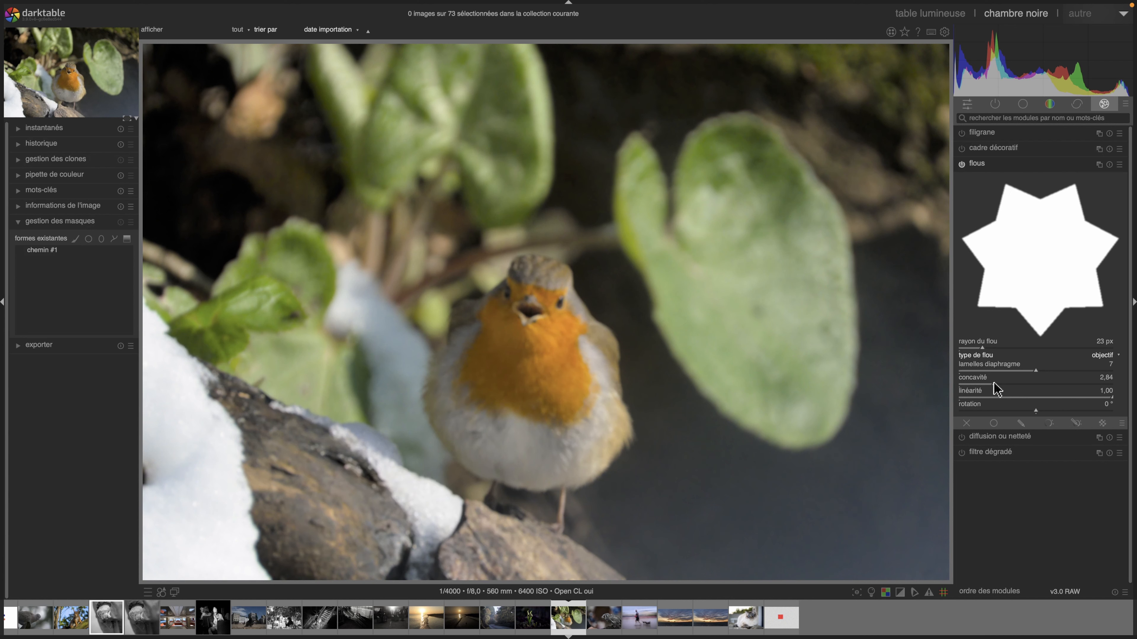
{"action": "left_click", "coordinate": [963, 388]}
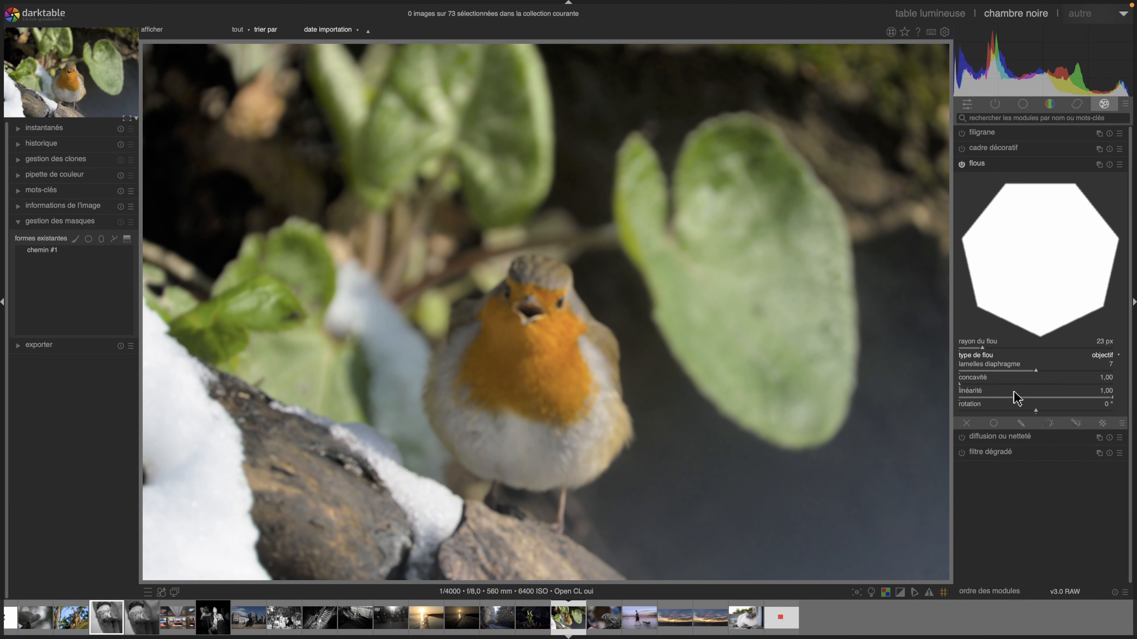
Try linearity values of 0.45 and 0.95 with 8 diaphragm blades, and reset the flous module to its defaults
{"action": "left_click", "coordinate": [1028, 397]}
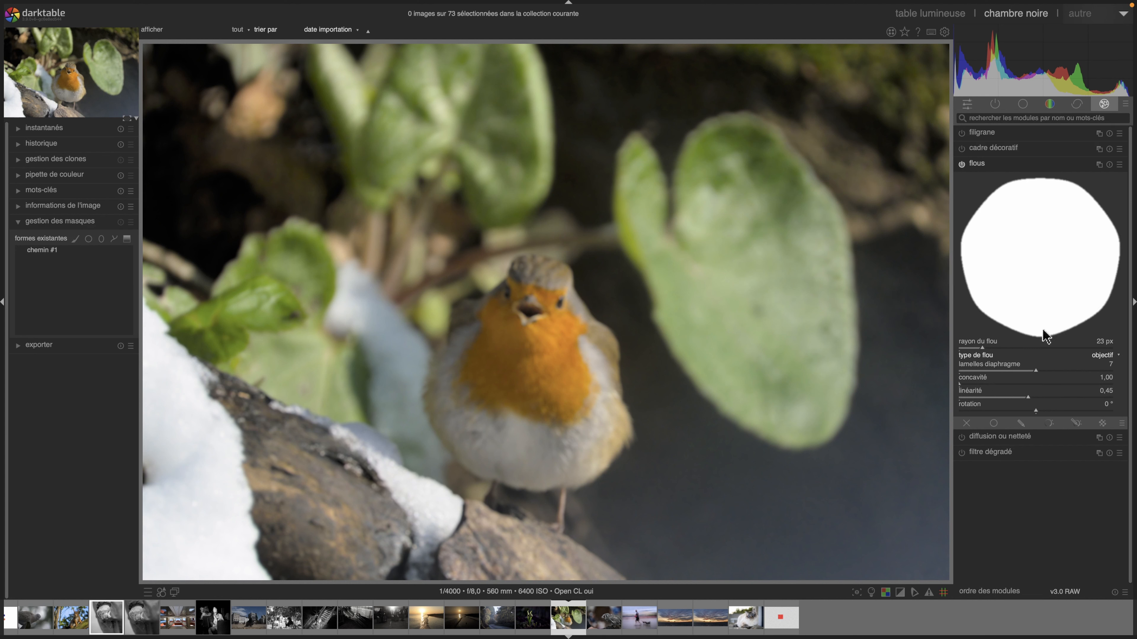
{"action": "left_click_drag", "start_coordinate": [1090, 397], "coordinate": [1101, 397]}
{"action": "left_click", "coordinate": [1064, 372]}
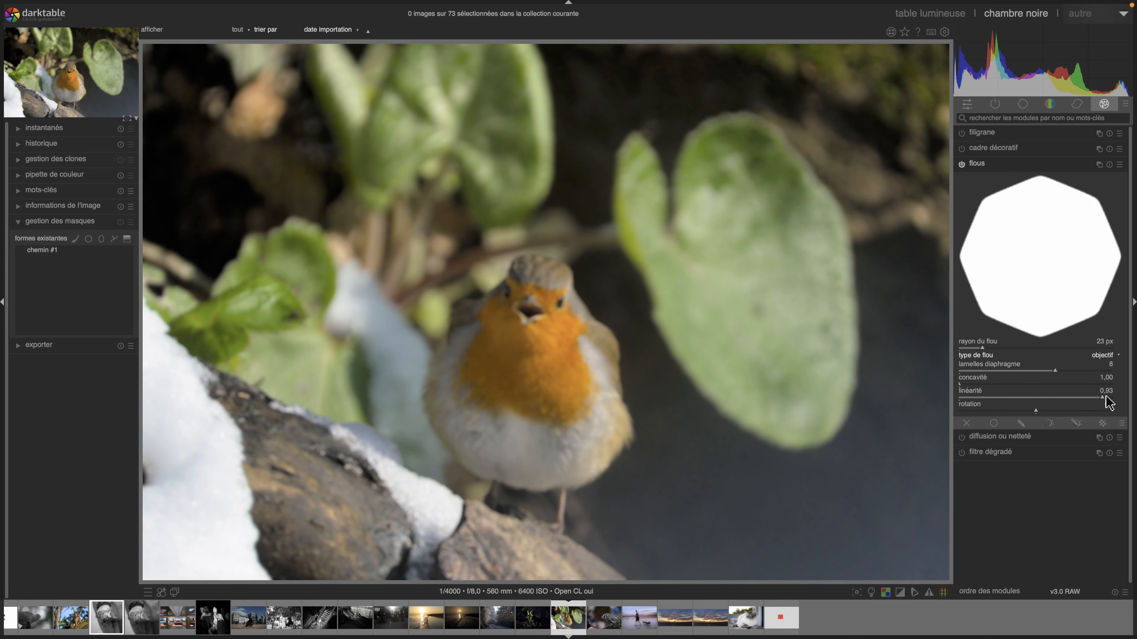
{"action": "left_click_drag", "start_coordinate": [1106, 397], "coordinate": [1106, 402]}
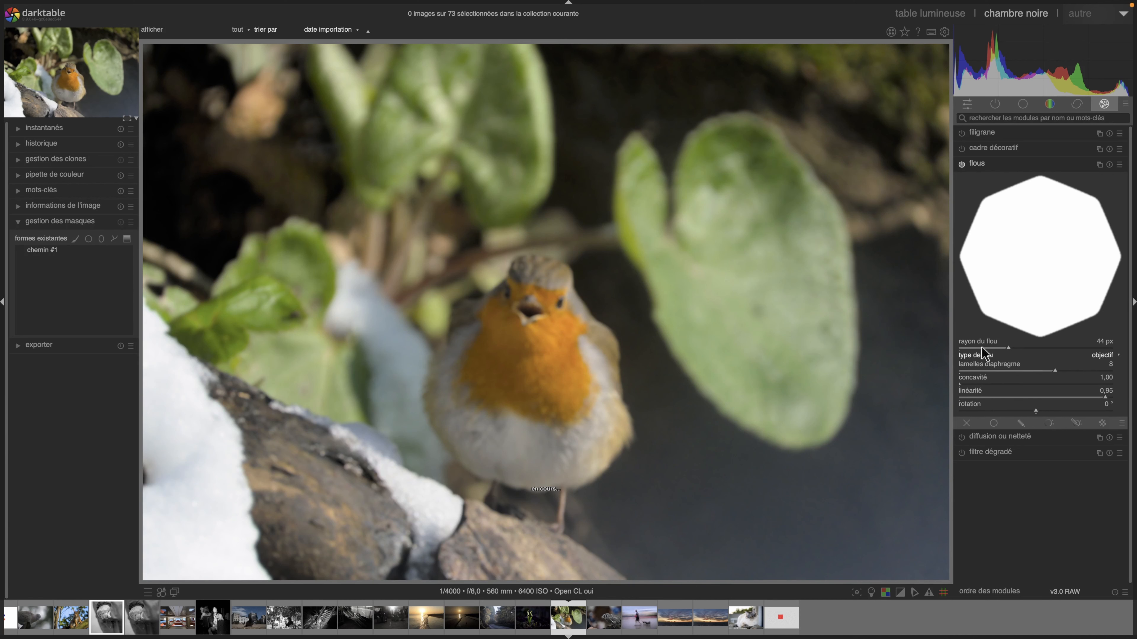
{"action": "left_click", "coordinate": [1109, 164]}
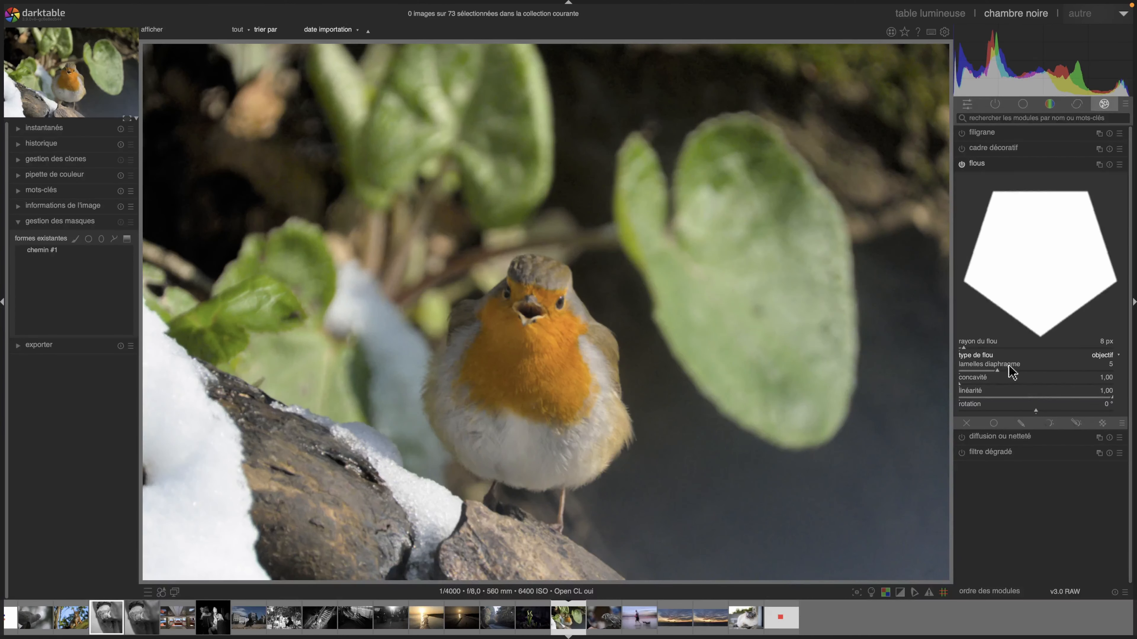
Set the blur radius to 80 px and take a snapshot of the blurred image
{"action": "left_click", "coordinate": [1049, 348]}
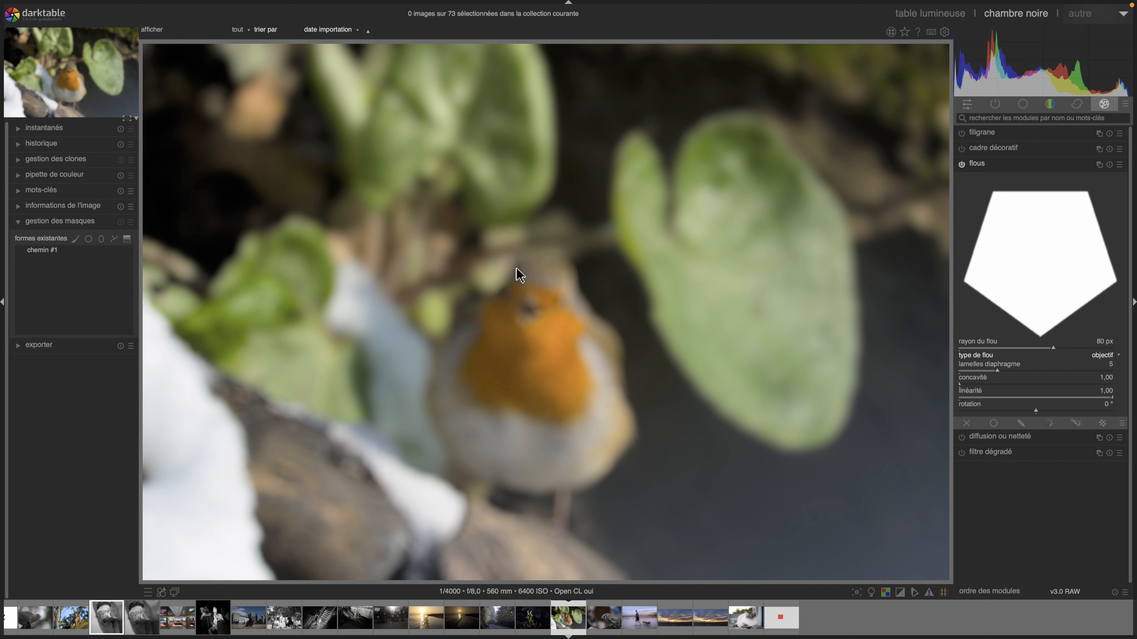
{"action": "left_click", "coordinate": [22, 130]}
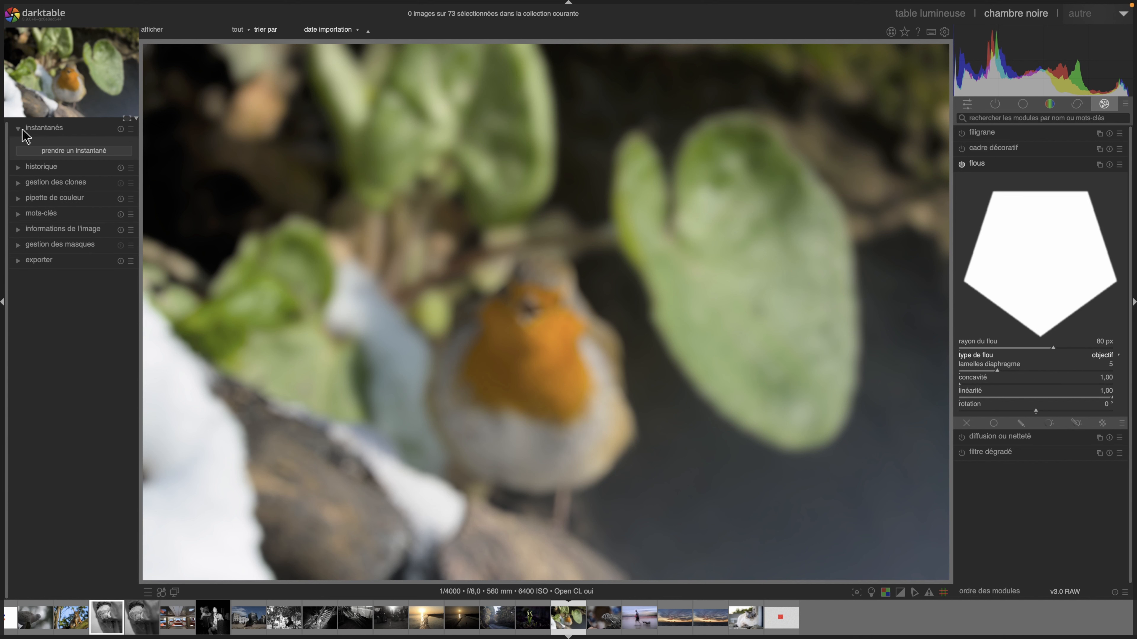
{"action": "left_click", "coordinate": [102, 152]}
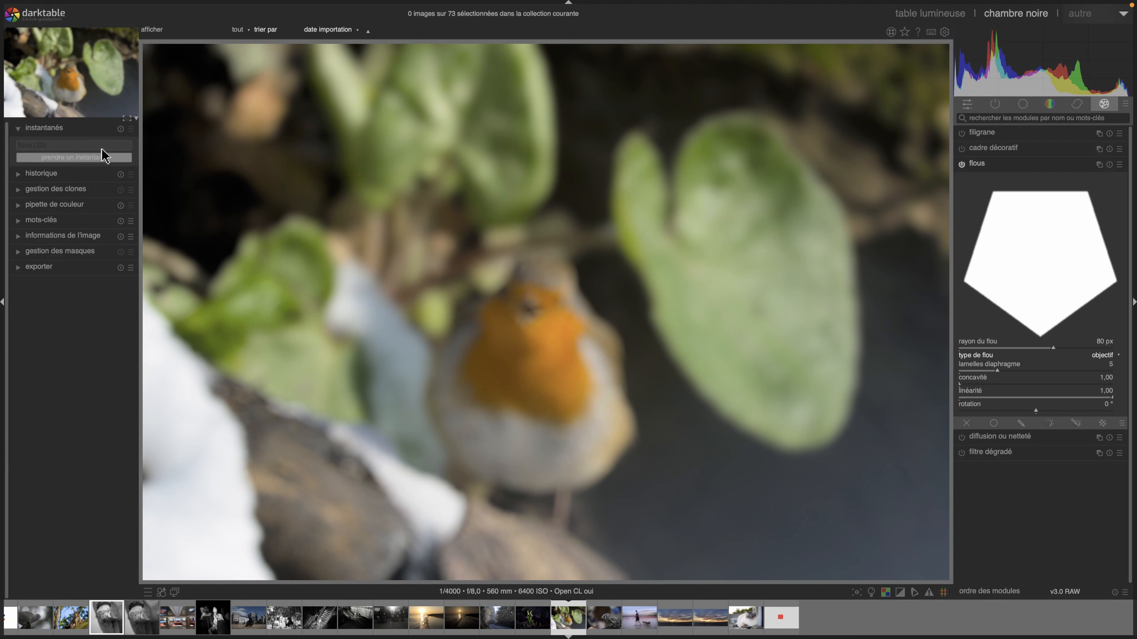
Set the diaphragm blades to 9 and compare the image with the snapshot by moving the split line across the bird
{"action": "left_click", "coordinate": [1081, 371]}
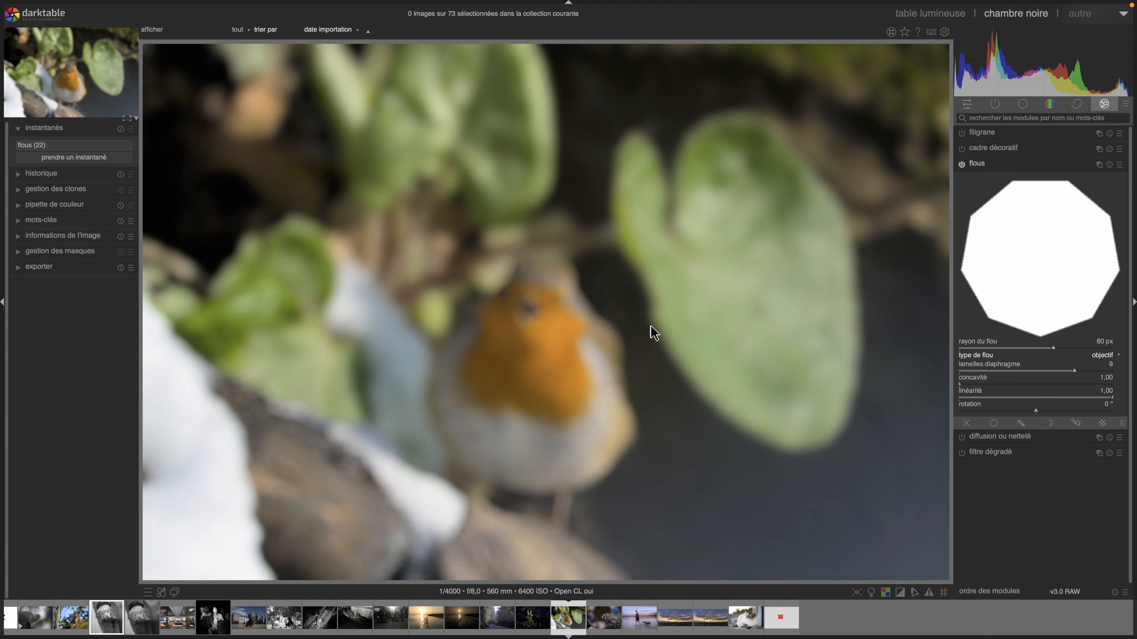
{"action": "left_click", "coordinate": [44, 147]}
{"action": "left_click_drag", "start_coordinate": [233, 309], "coordinate": [510, 236]}
{"action": "left_click_drag", "start_coordinate": [439, 244], "coordinate": [547, 234]}
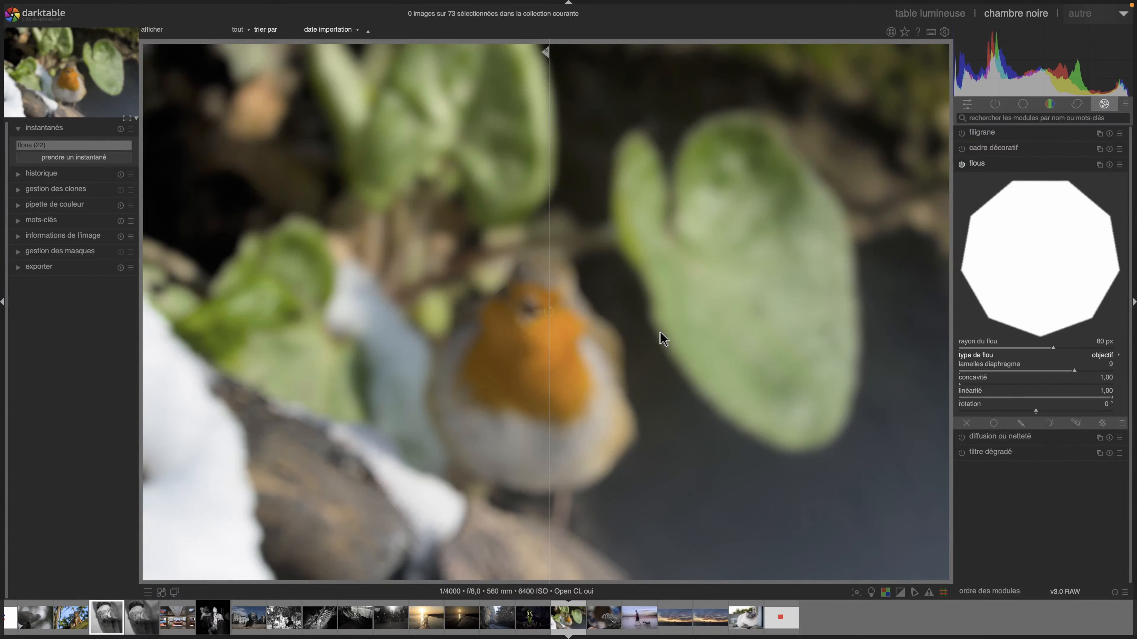
Remove the snapshot and reset the flous module to its default parameters
{"action": "left_click", "coordinate": [120, 130]}
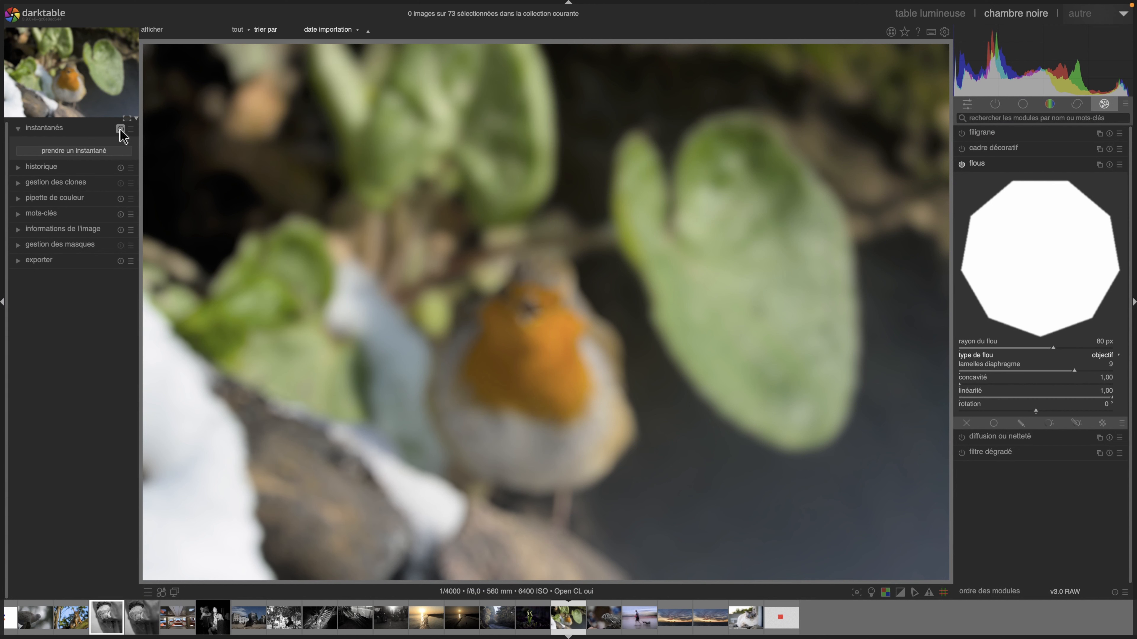
{"action": "left_click", "coordinate": [1109, 165]}
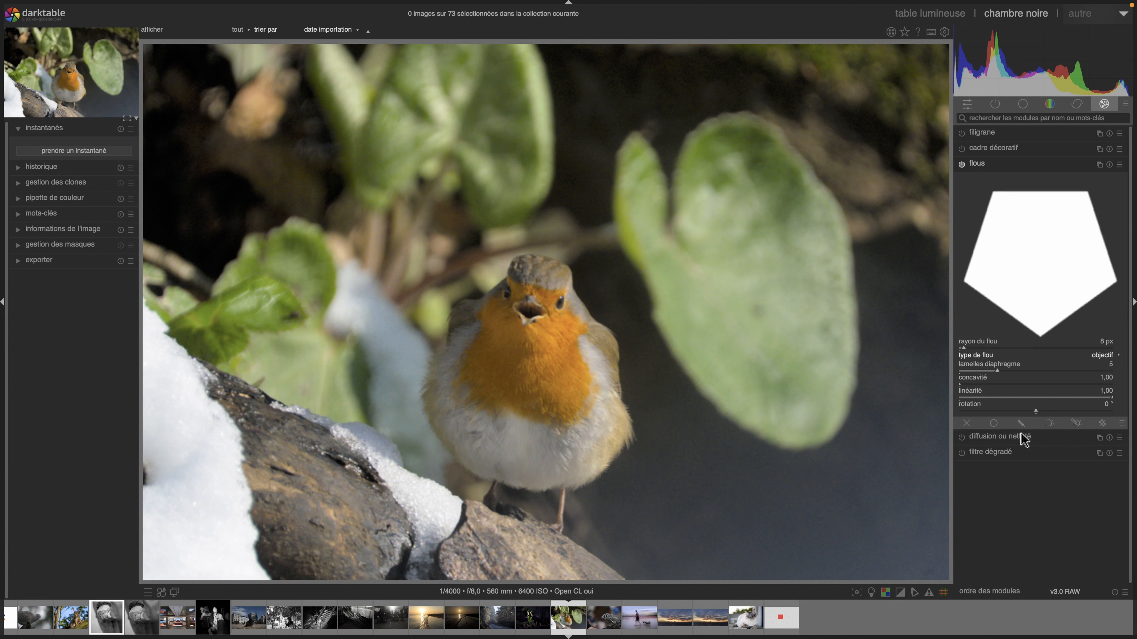
Enable a drawn mask for the flous module and trace a closed path around the robin's head and body
{"action": "left_click", "coordinate": [1021, 423]}
{"action": "left_click", "coordinate": [1078, 492]}
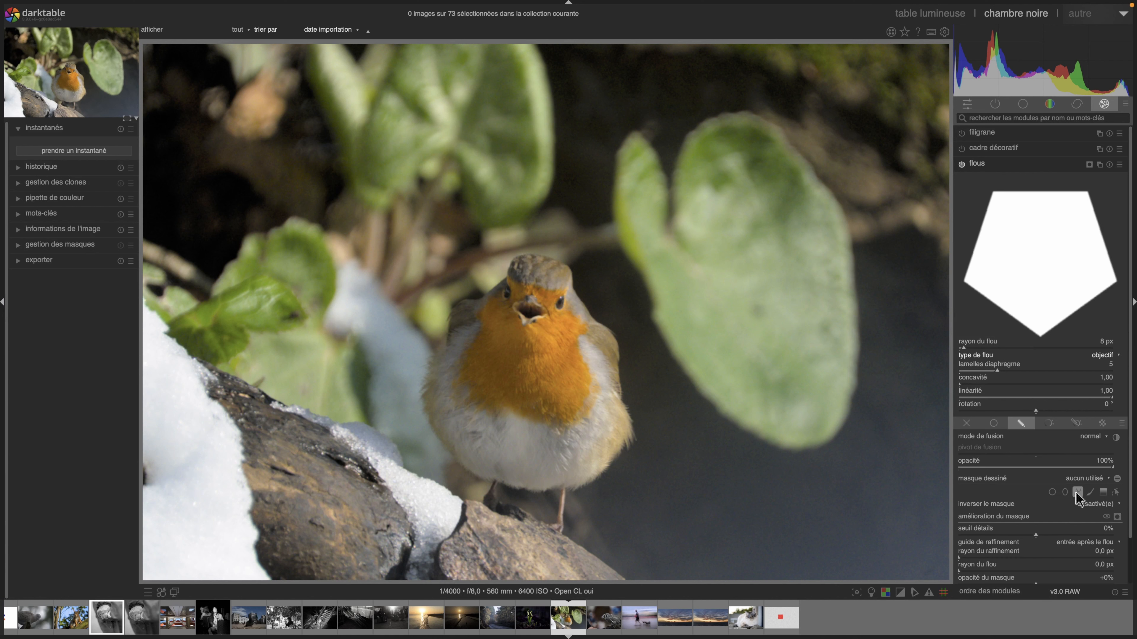
{"action": "left_click", "coordinate": [566, 268]}
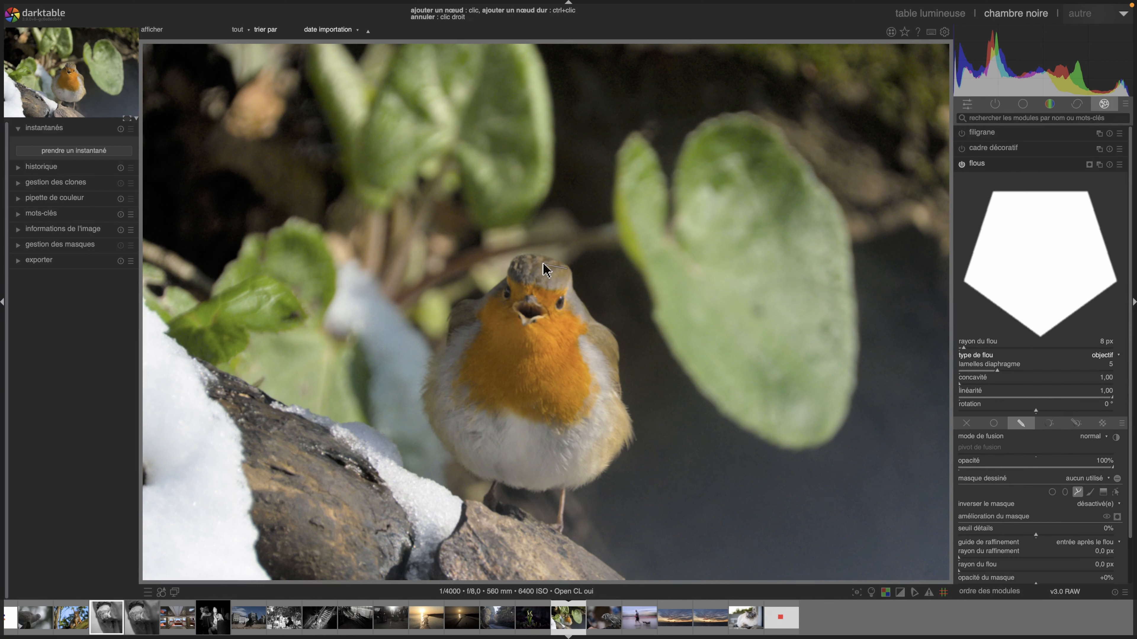
{"action": "left_click", "coordinate": [513, 259]}
{"action": "left_click", "coordinate": [466, 304]}
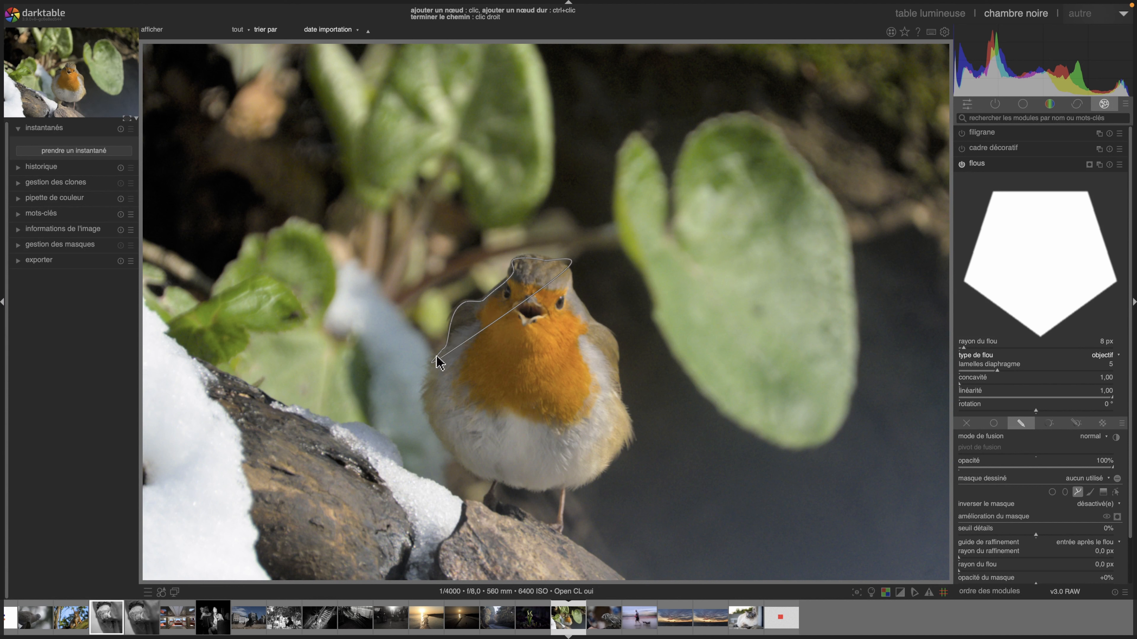
{"action": "left_click", "coordinate": [428, 378]}
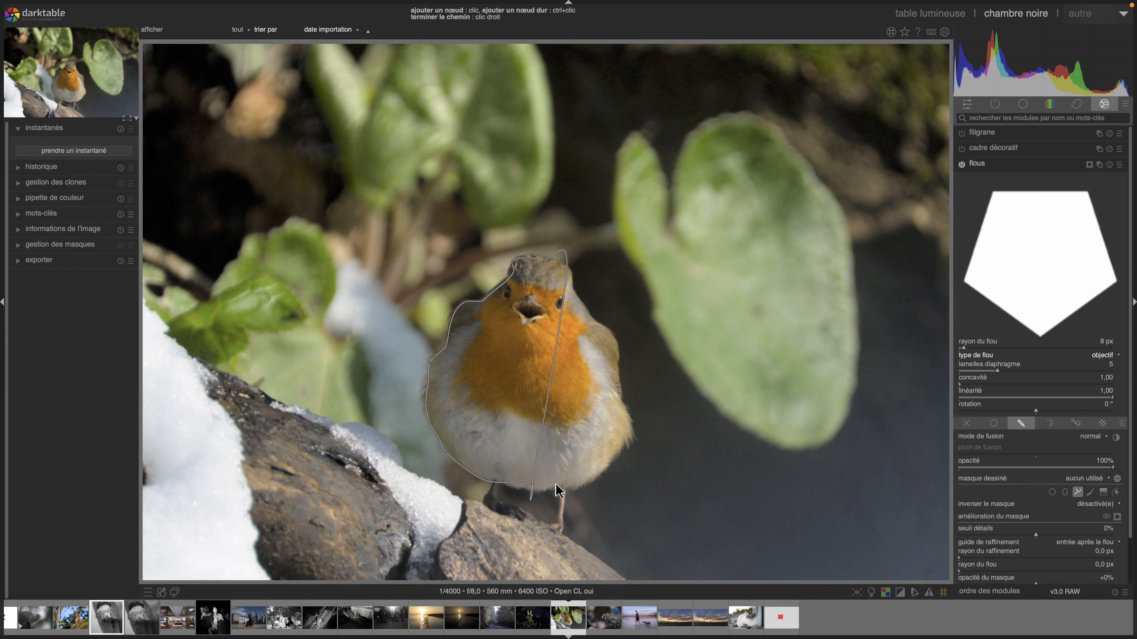
{"action": "left_click", "coordinate": [630, 430]}
{"action": "left_click", "coordinate": [625, 409]}
{"action": "left_click", "coordinate": [618, 394]}
{"action": "left_click", "coordinate": [618, 371]}
{"action": "left_click", "coordinate": [618, 338]}
{"action": "left_click", "coordinate": [593, 323]}
{"action": "left_click", "coordinate": [572, 291]}
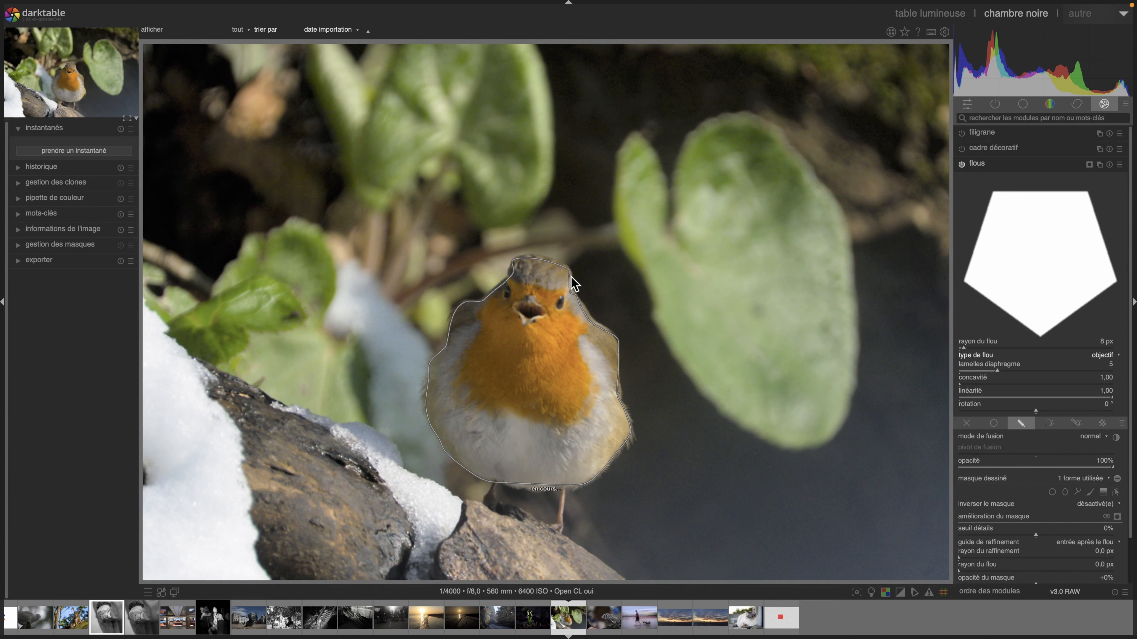
{"action": "right_click", "coordinate": [573, 287]}
Display the mask overlay and set the mask refinement radius to 43.8 px
{"action": "left_click", "coordinate": [1117, 517]}
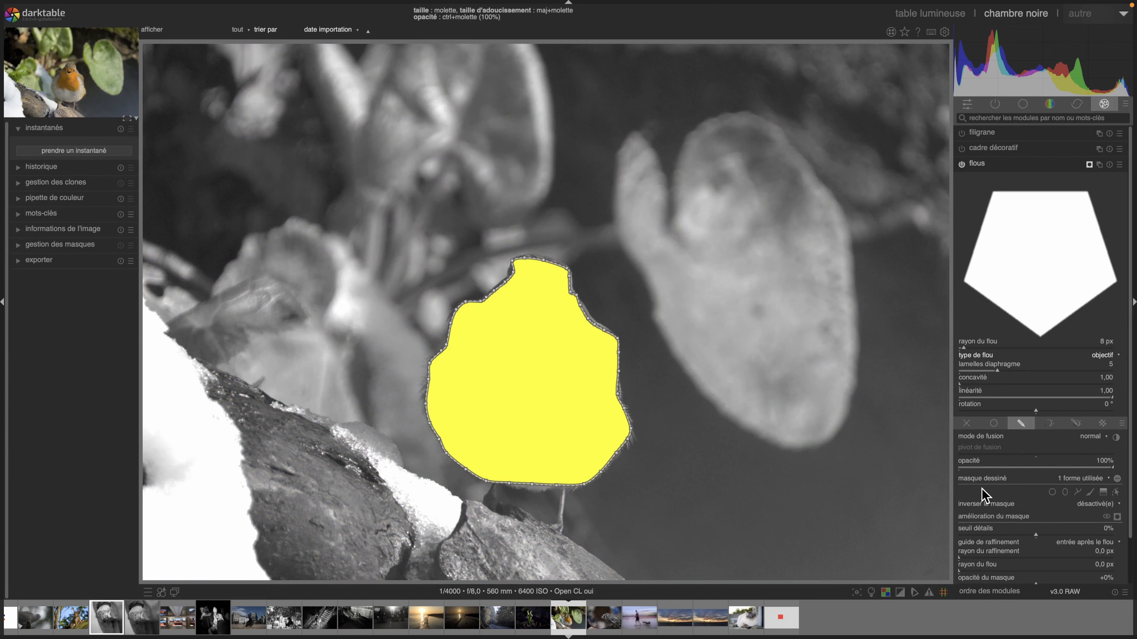
{"action": "scroll", "coordinate": [983, 486], "scroll_direction": "down", "scroll_amount": 2}
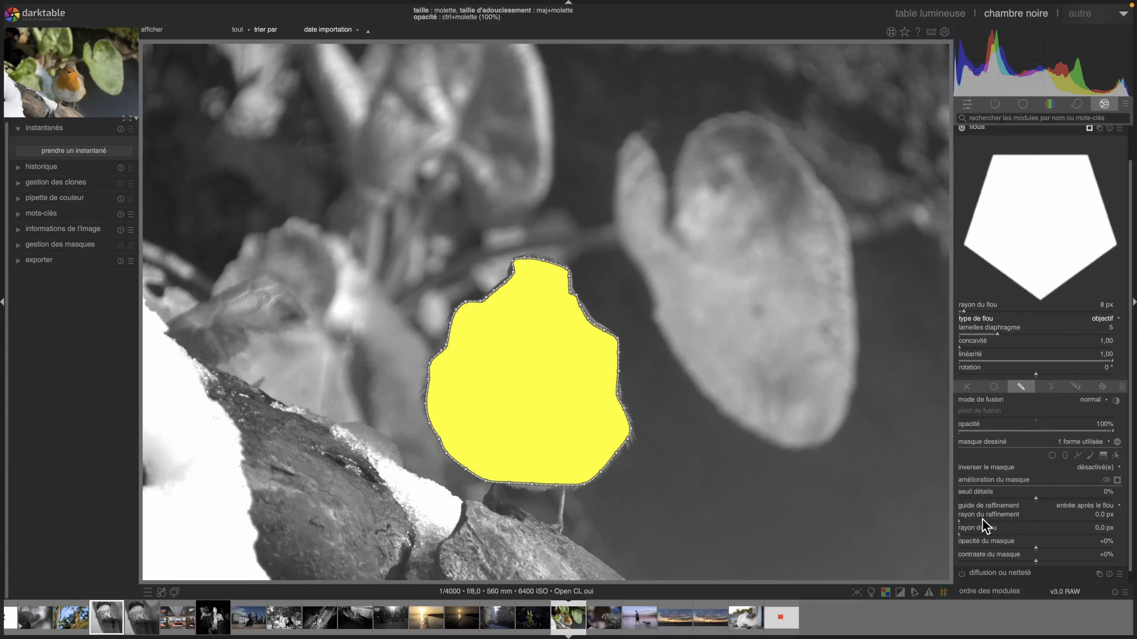
{"action": "left_click", "coordinate": [983, 520]}
{"action": "left_click", "coordinate": [985, 520]}
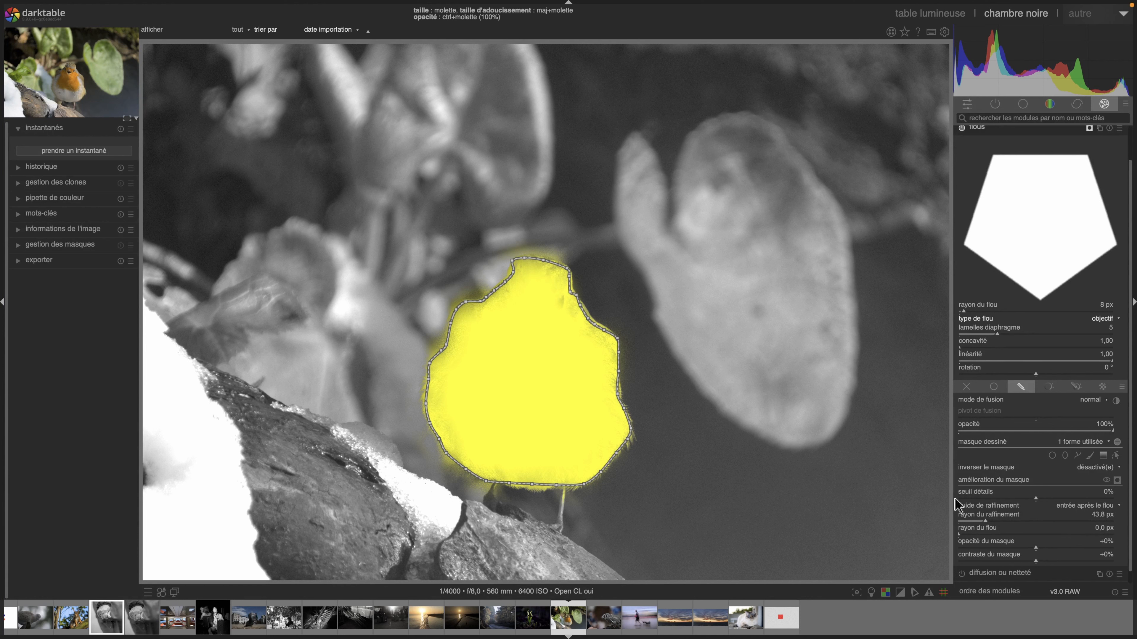
Hide the path outline around the robin while keeping the yellow mask overlay displayed
{"action": "left_click", "coordinate": [1117, 482]}
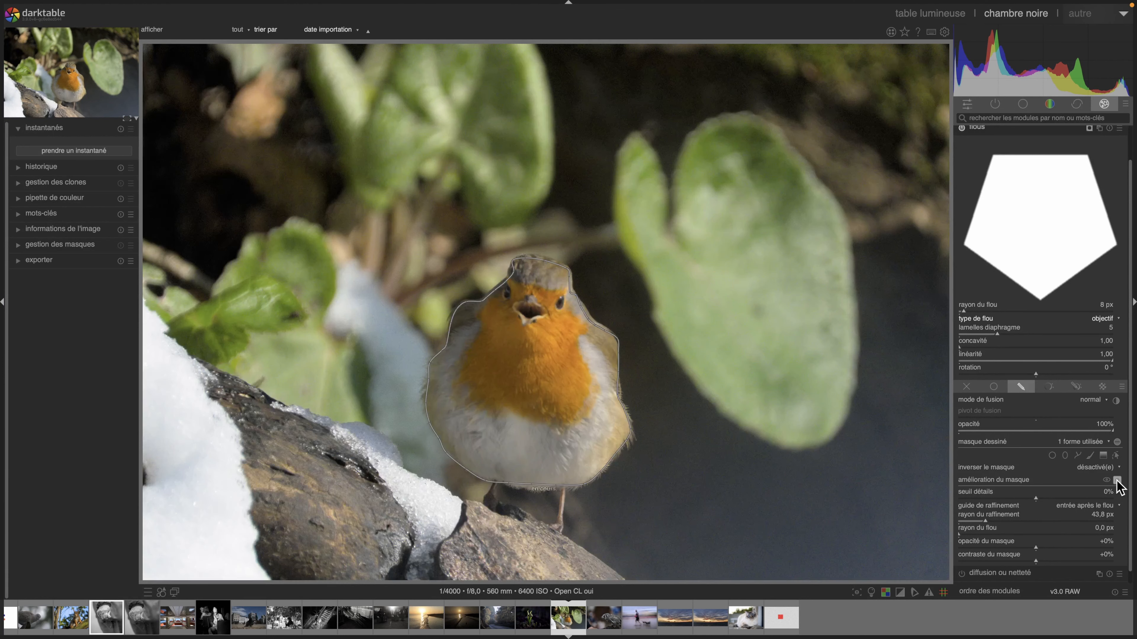
{"action": "left_click", "coordinate": [1116, 455]}
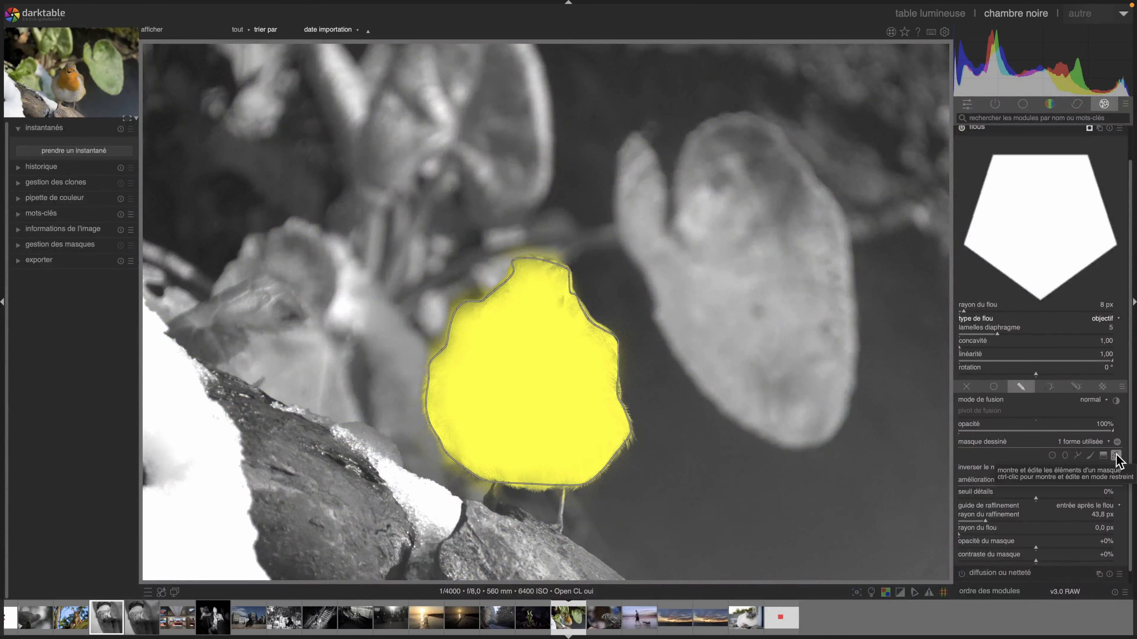
{"action": "left_click", "coordinate": [1116, 456]}
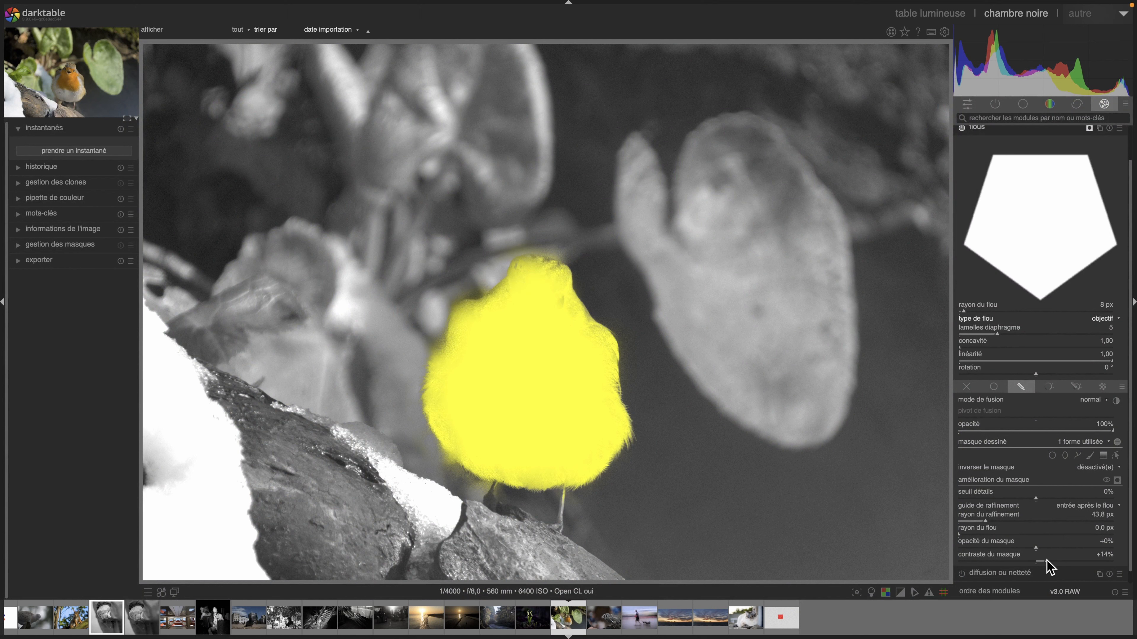
Set the mask contrast to +47% and invert the polarity of the drawn mask so it covers the background
{"action": "left_click_drag", "start_coordinate": [1046, 560], "coordinate": [1073, 560]}
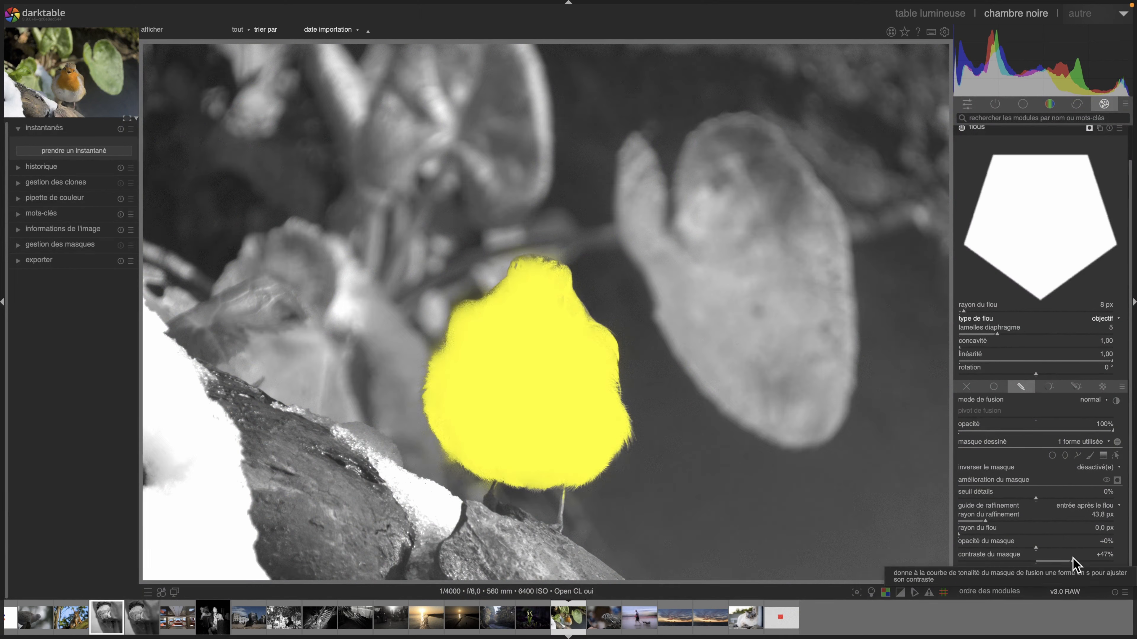
{"action": "left_click", "coordinate": [1117, 443]}
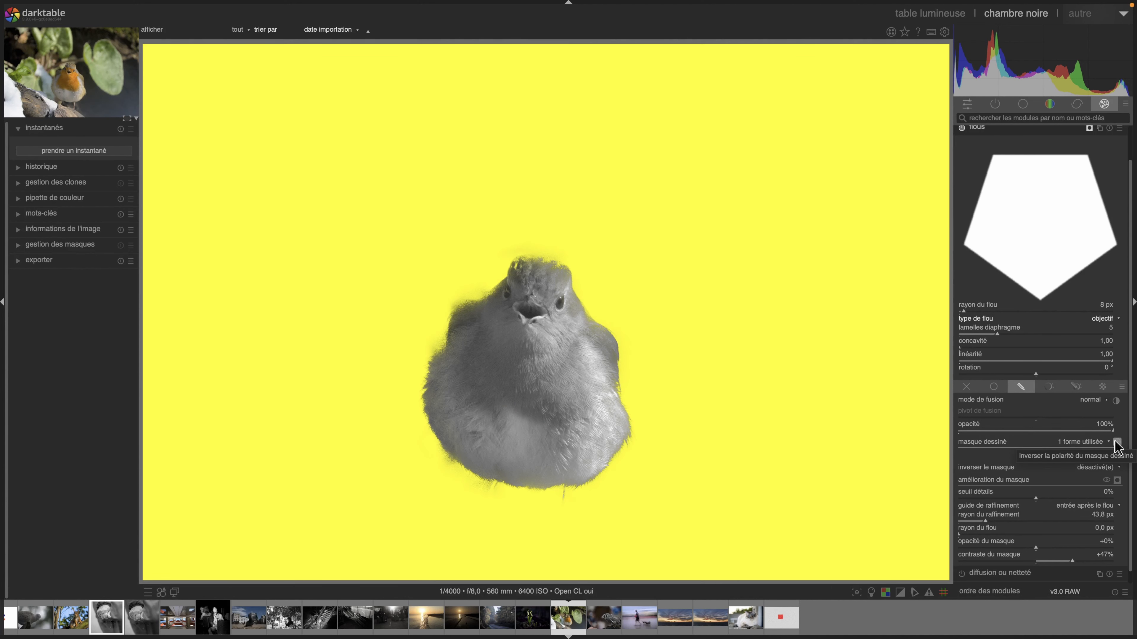
Hide the mask overlay and set the flous module's blur radius to 49 px
{"action": "left_click", "coordinate": [1116, 480]}
{"action": "left_click", "coordinate": [1009, 313]}
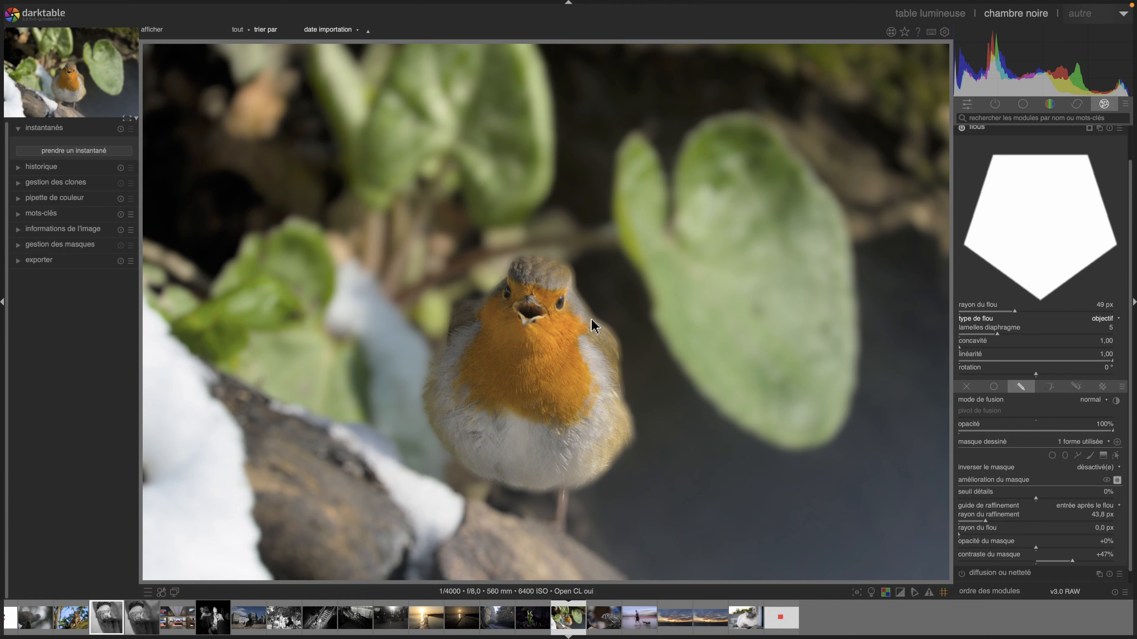
{"action": "scroll", "coordinate": [595, 317], "scroll_direction": "up", "scroll_amount": 1}
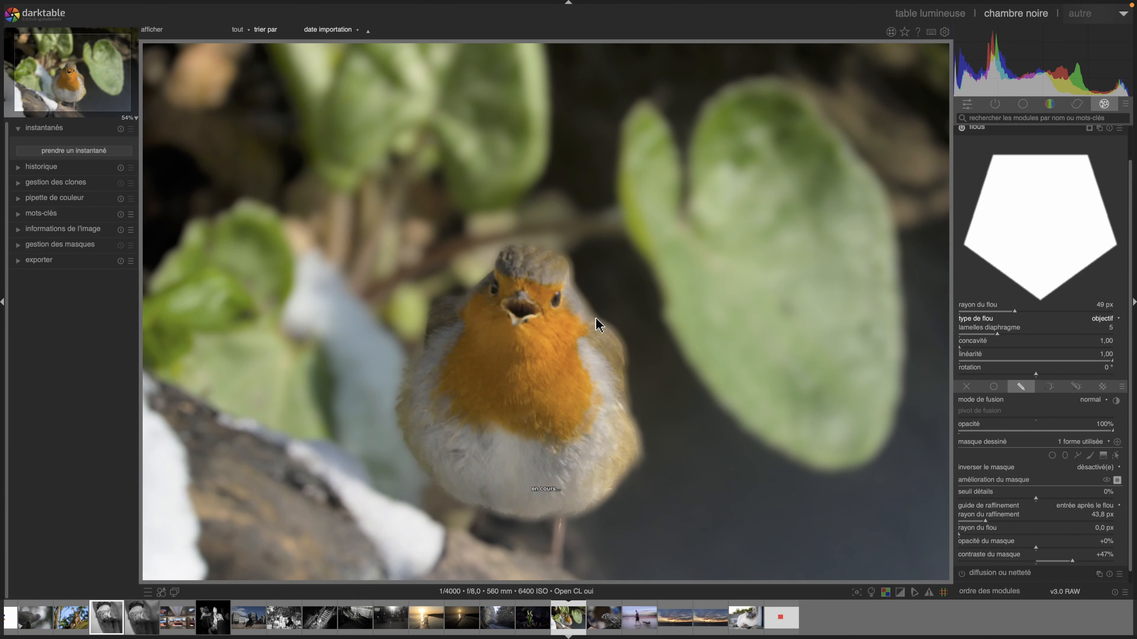
{"action": "scroll", "coordinate": [596, 317], "scroll_direction": "up", "scroll_amount": 1}
{"action": "scroll", "coordinate": [596, 318], "scroll_direction": "up", "scroll_amount": 3}
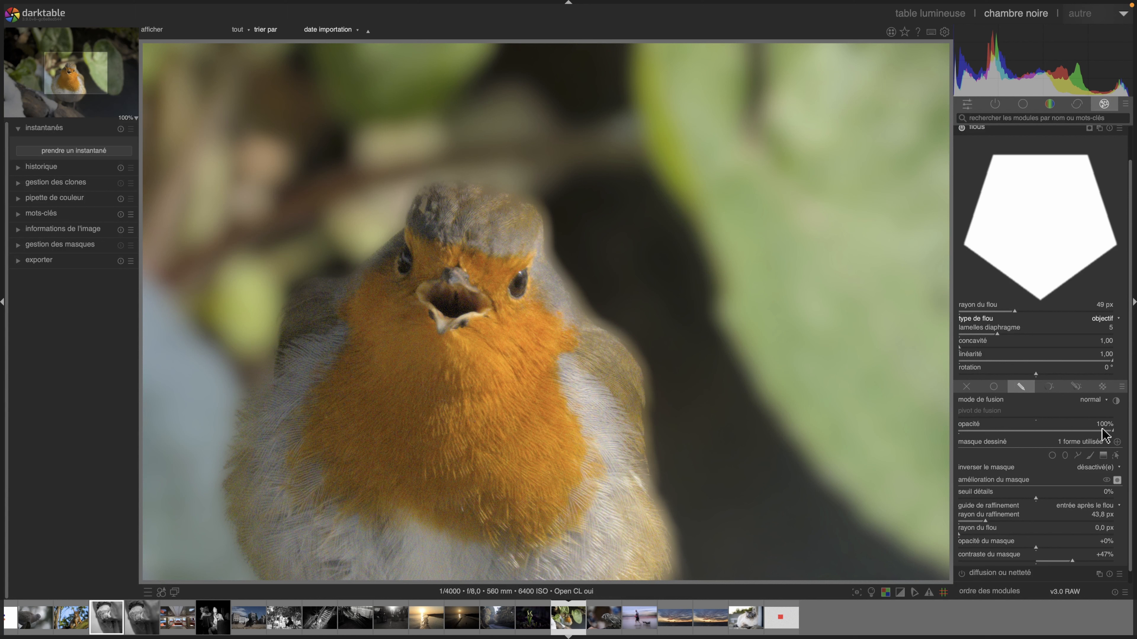
Check the mask overlay around the robin, then enlarge the drawn path to a size of 43.61% and widen its feathering
{"action": "left_click", "coordinate": [1117, 480]}
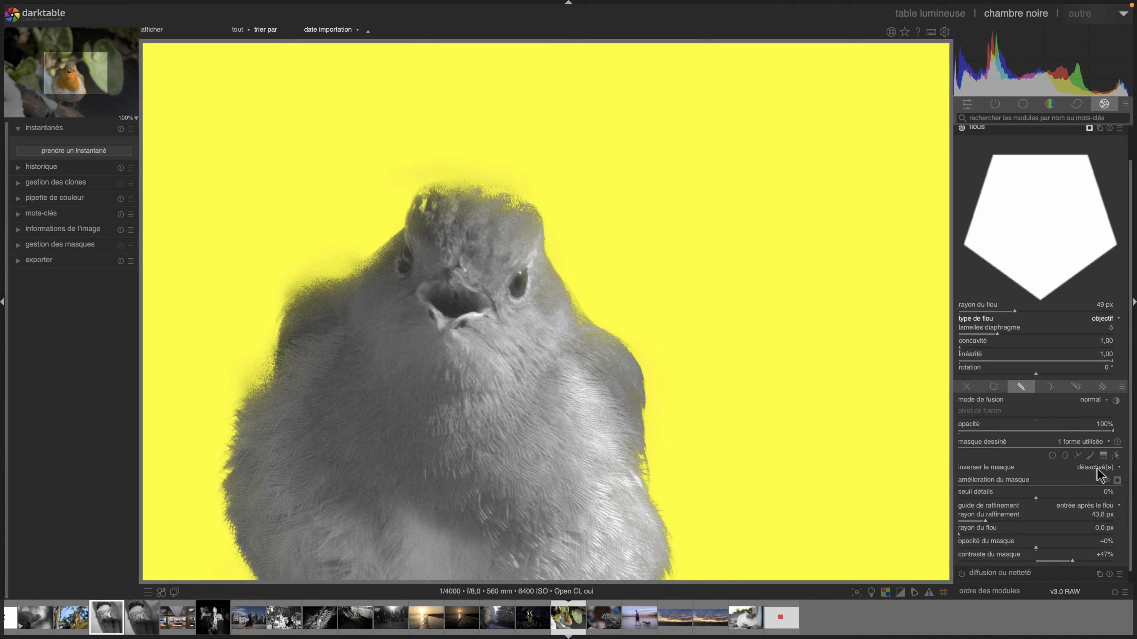
{"action": "left_click", "coordinate": [1117, 481]}
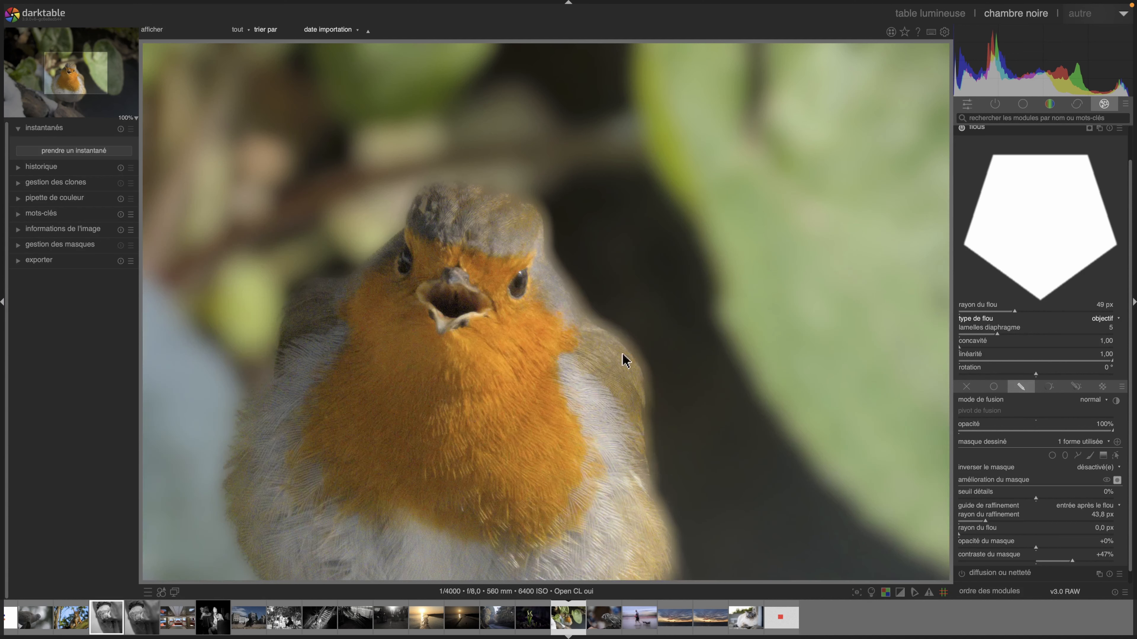
{"action": "left_click", "coordinate": [1115, 456]}
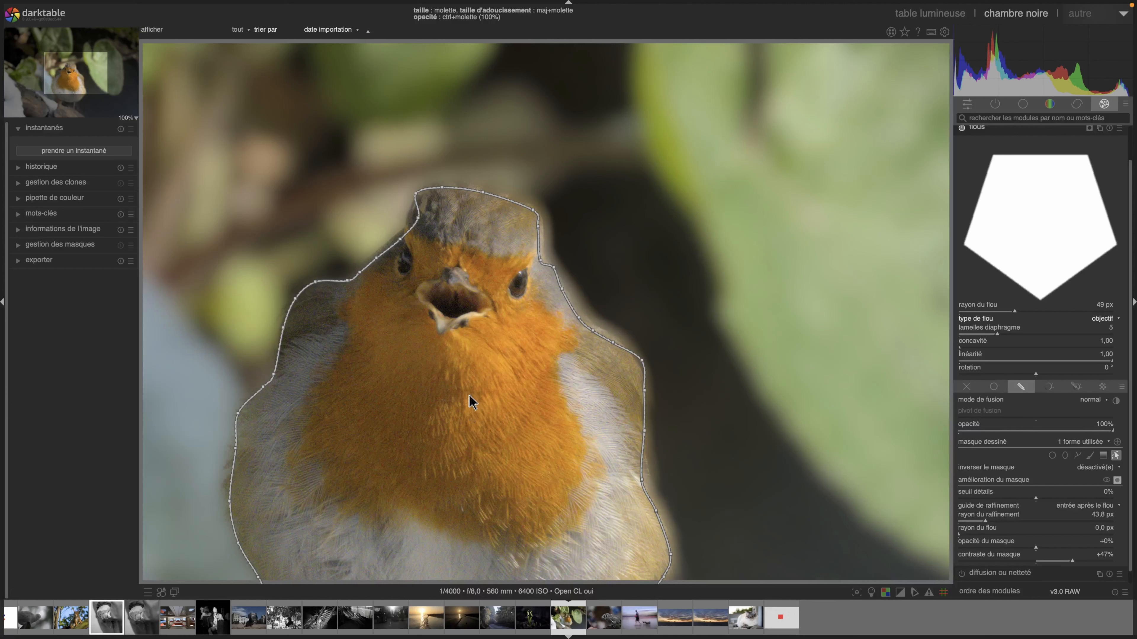
{"action": "scroll", "coordinate": [465, 398], "scroll_direction": "up", "scroll_amount": 1}
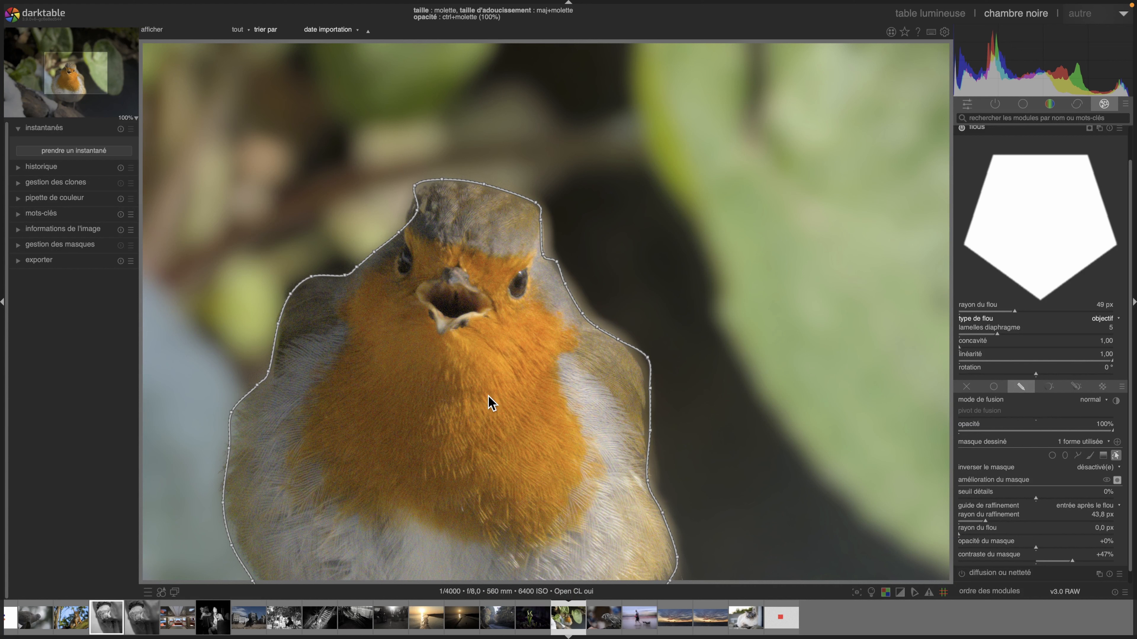
{"action": "scroll", "coordinate": [492, 403], "scroll_direction": "down", "scroll_amount": 1, "text": "shift"}
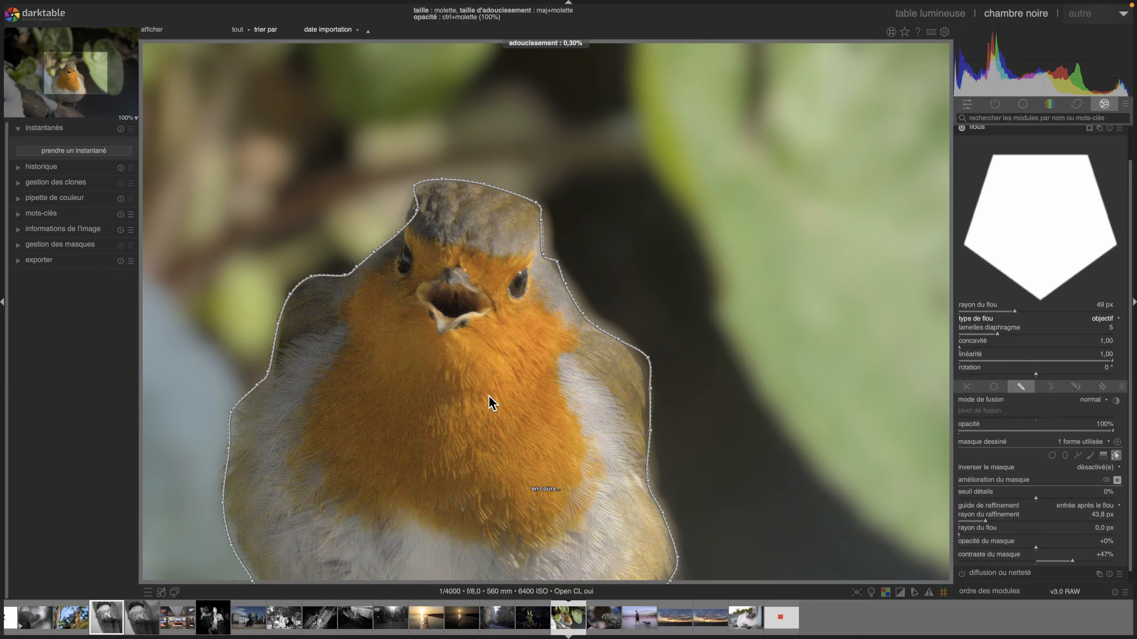
{"action": "scroll", "coordinate": [488, 396], "scroll_direction": "up", "scroll_amount": 2, "text": "shift"}
{"action": "scroll", "coordinate": [491, 407], "scroll_direction": "up", "scroll_amount": 2}
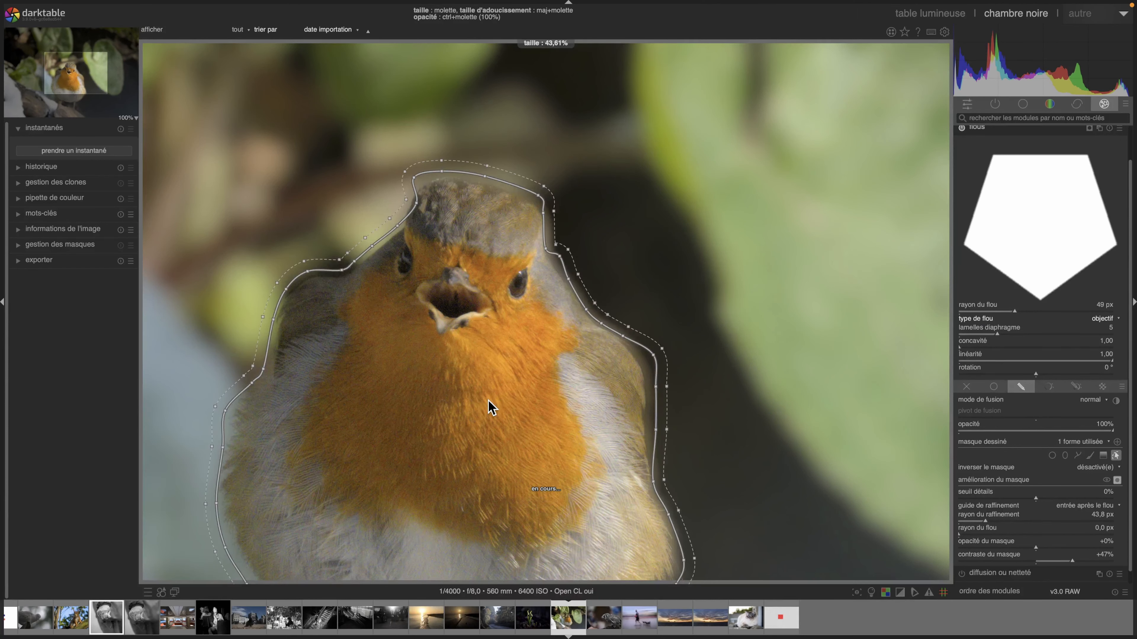
Expand the robin's path slightly further with the mask overlay displayed, and set the refinement radius to 21.4 px
{"action": "left_click", "coordinate": [1118, 480]}
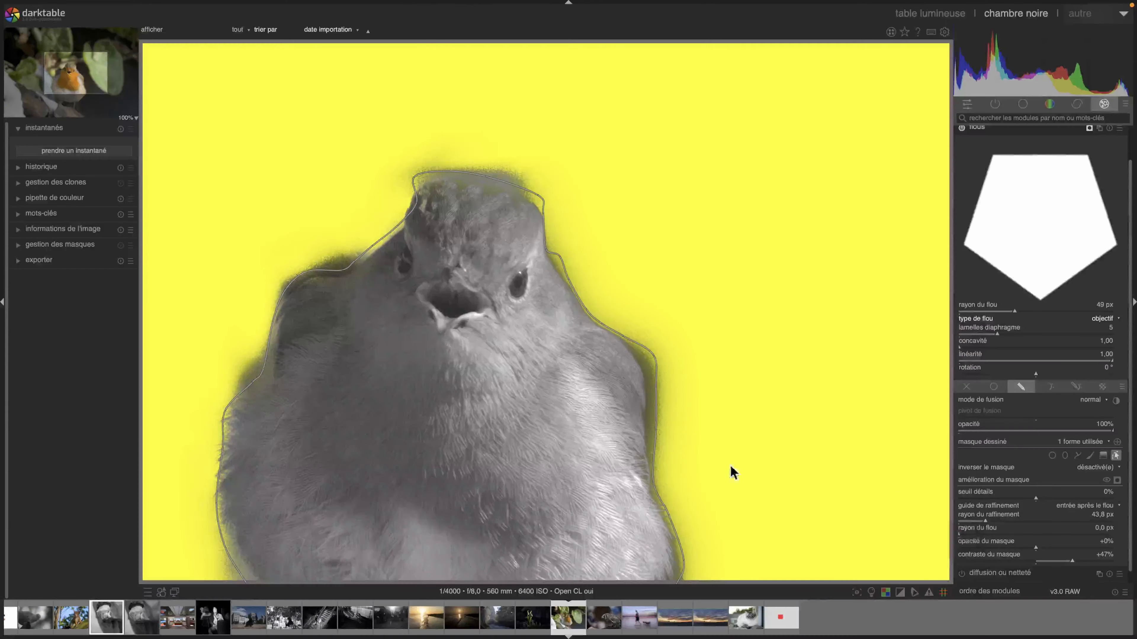
{"action": "mouse_move", "coordinate": [482, 452]}
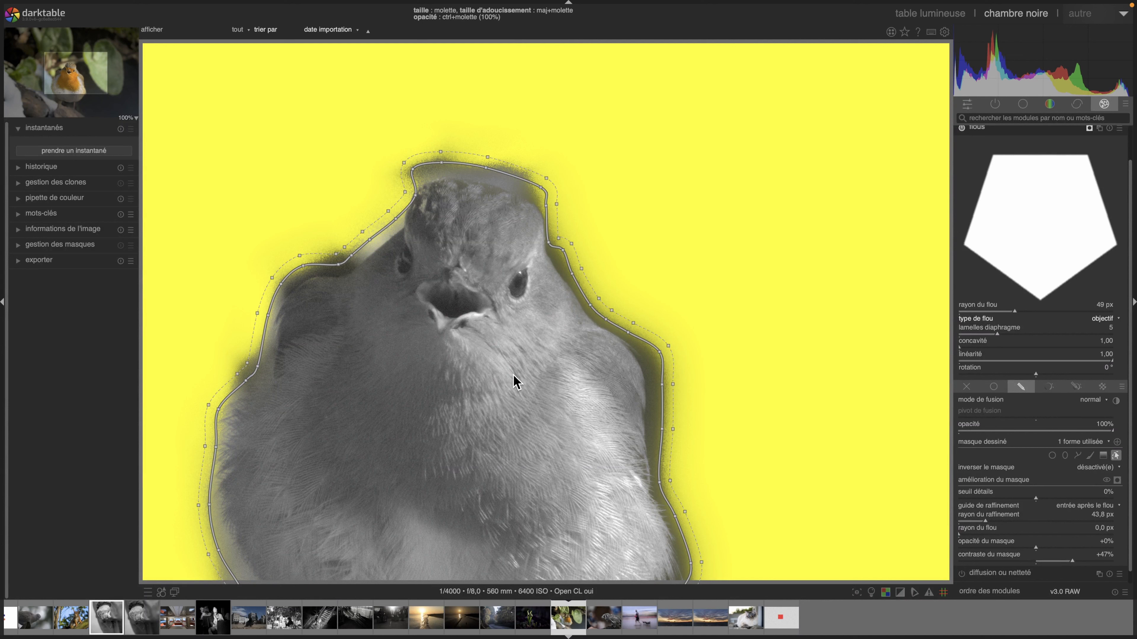
{"action": "left_click", "coordinate": [553, 241]}
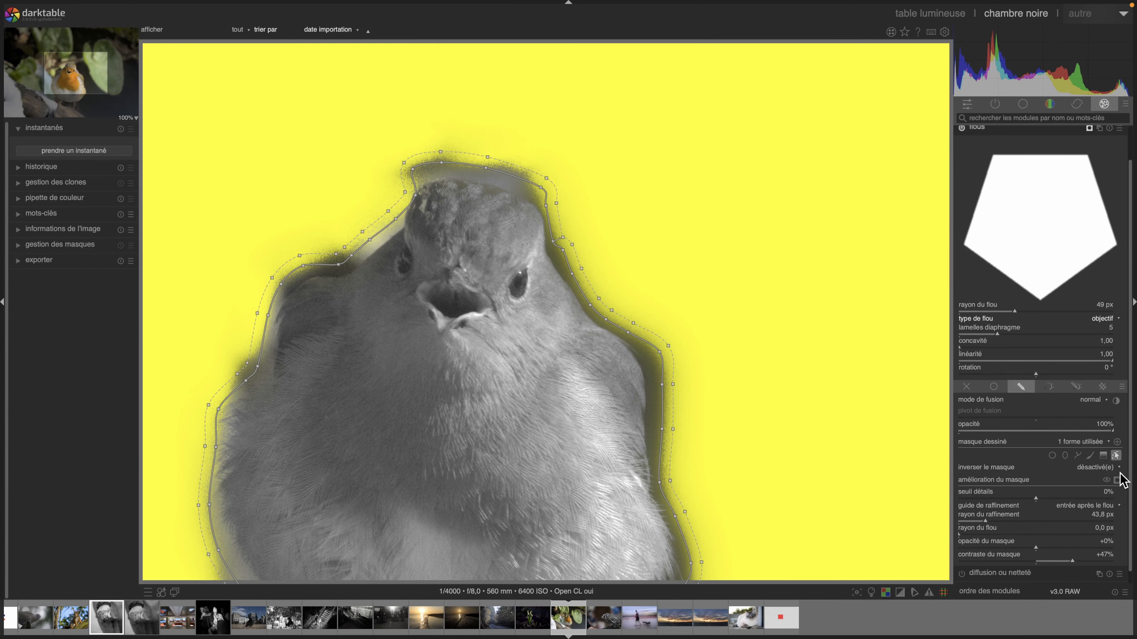
{"action": "left_click", "coordinate": [1116, 457]}
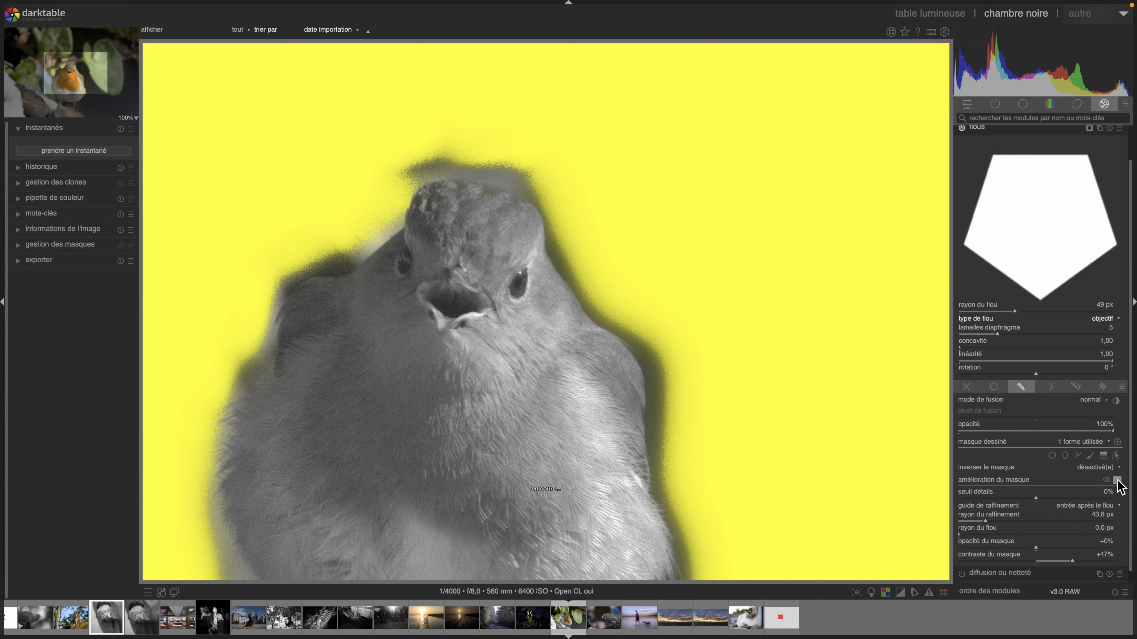
{"action": "left_click", "coordinate": [1117, 481]}
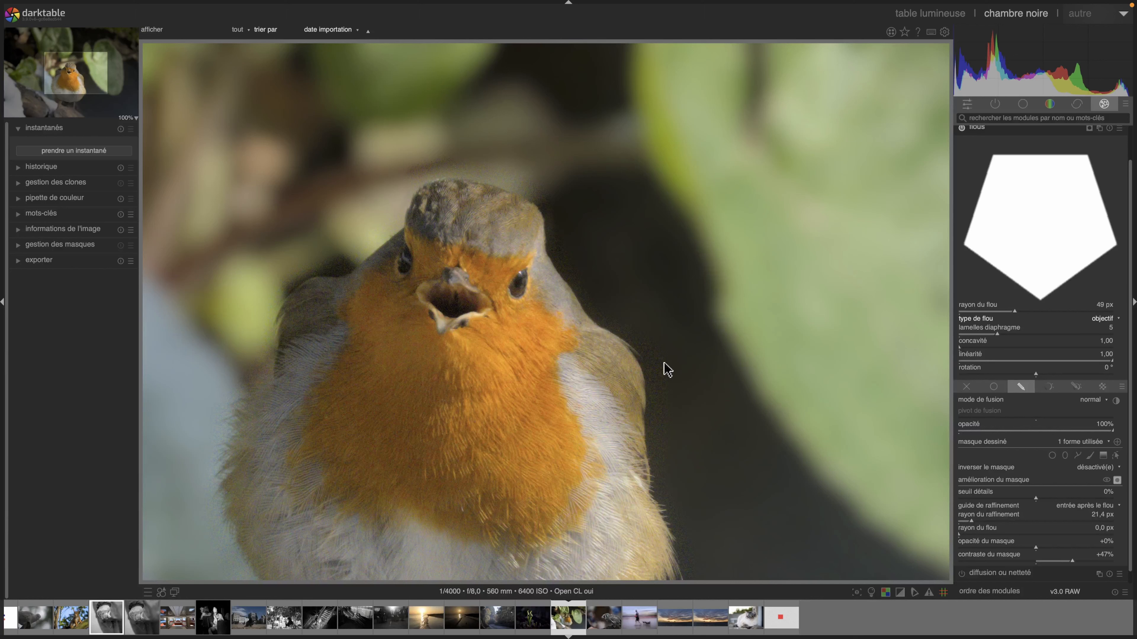
Enlarge the drawn path until it runs well outside the robin's silhouette
{"action": "left_click", "coordinate": [1115, 456]}
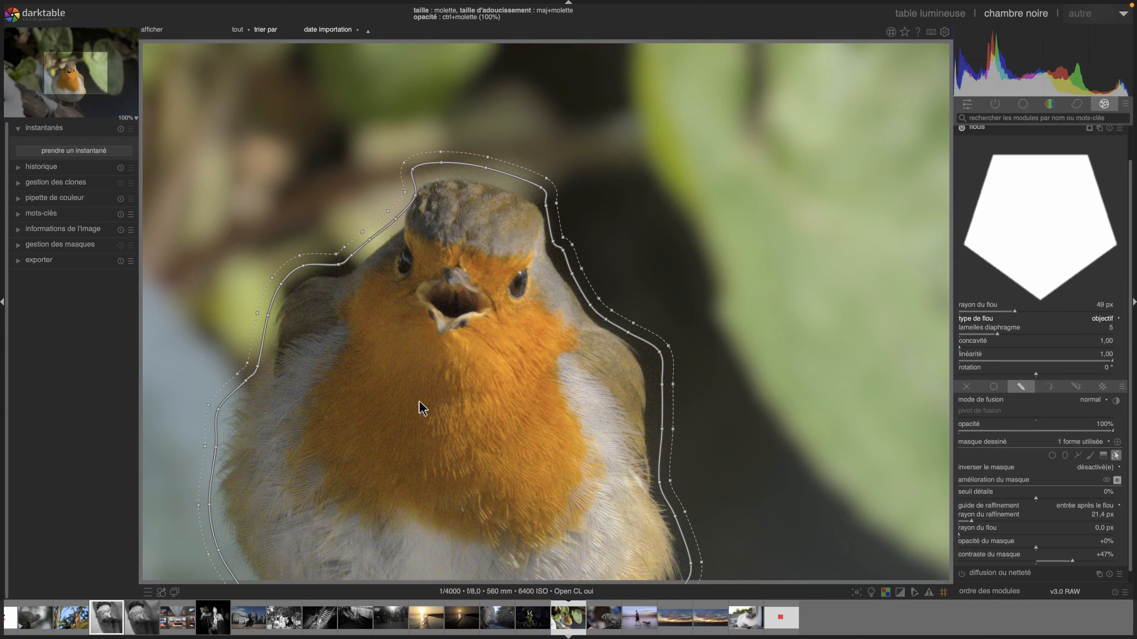
{"action": "scroll", "coordinate": [423, 408], "scroll_direction": "up", "scroll_amount": 2}
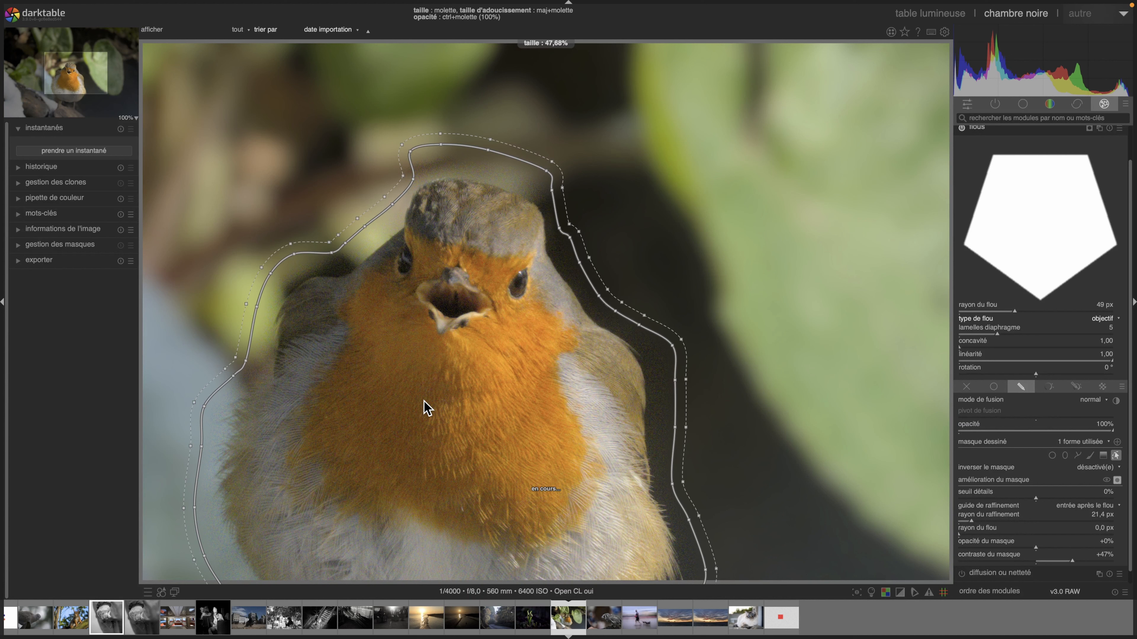
{"action": "scroll", "coordinate": [437, 407], "scroll_direction": "up", "scroll_amount": 1}
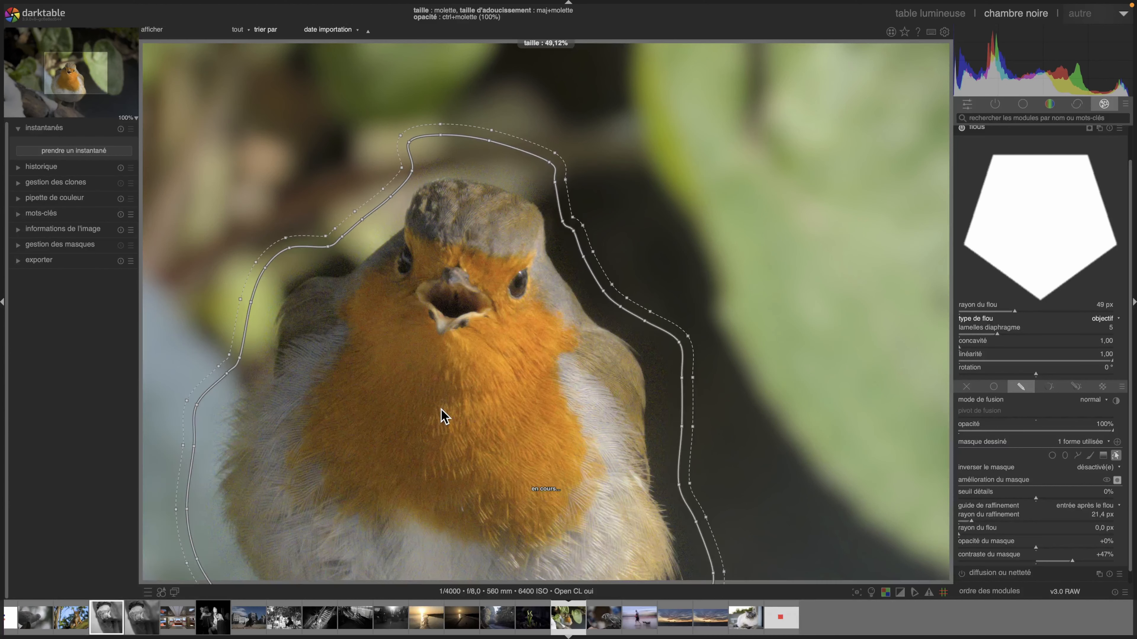
{"action": "scroll", "coordinate": [444, 416], "scroll_direction": "up", "scroll_amount": 1}
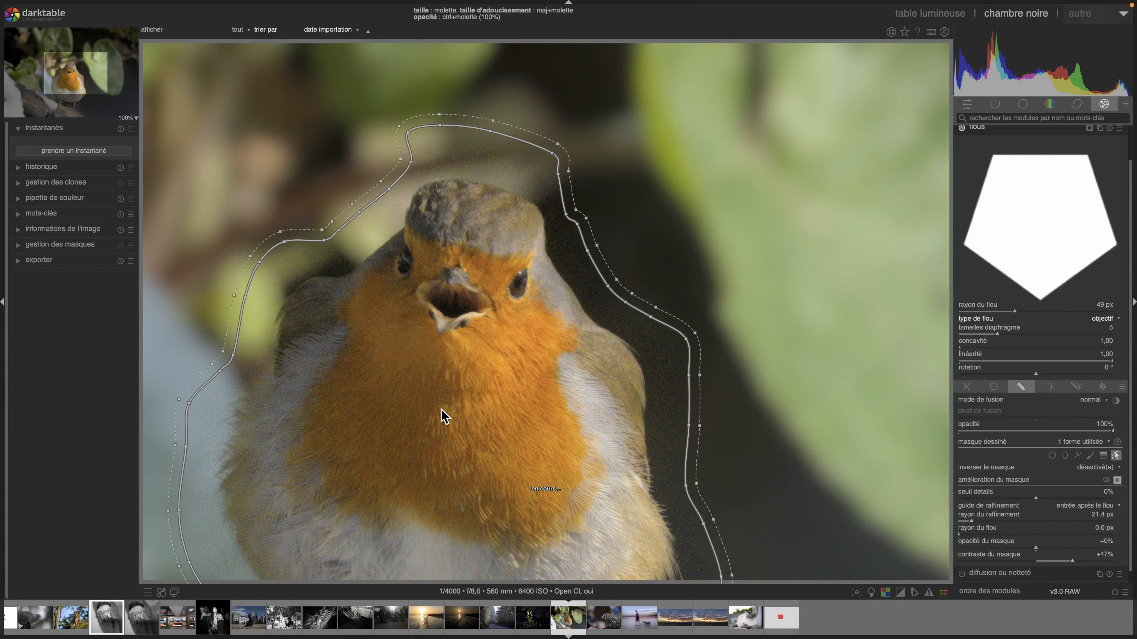
{"action": "scroll", "coordinate": [444, 417], "scroll_direction": "up", "scroll_amount": 1}
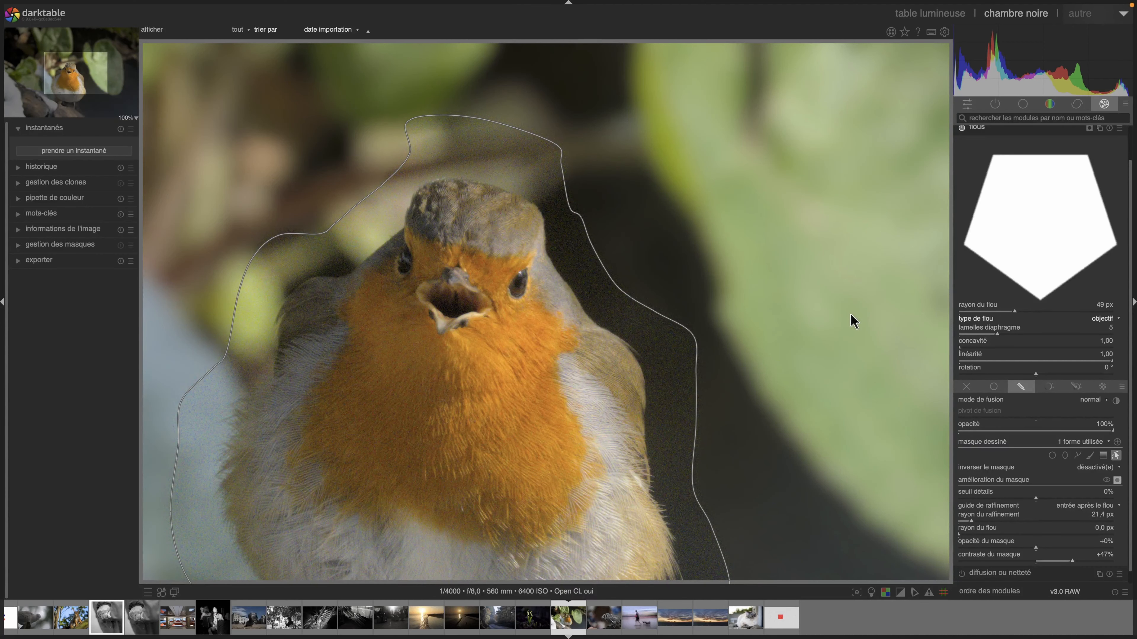
Shrink the path back to the robin's silhouette and hide its outline
{"action": "scroll", "coordinate": [848, 325], "scroll_direction": "down", "scroll_amount": 1}
{"action": "scroll", "coordinate": [825, 317], "scroll_direction": "down", "scroll_amount": 1}
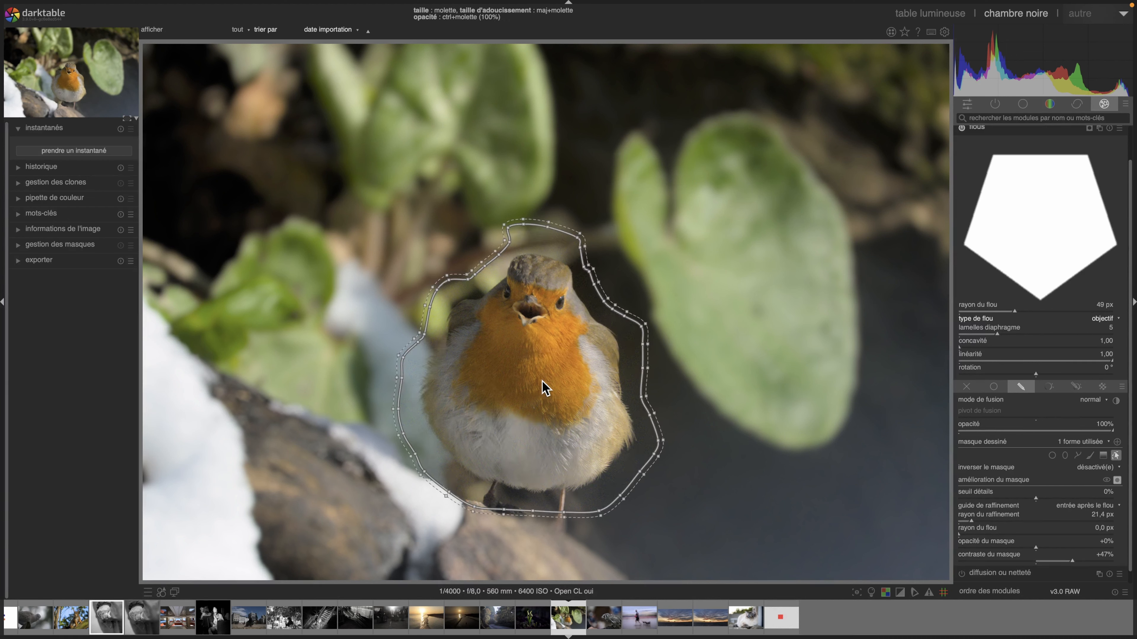
{"action": "scroll", "coordinate": [531, 370], "scroll_direction": "down", "scroll_amount": 1}
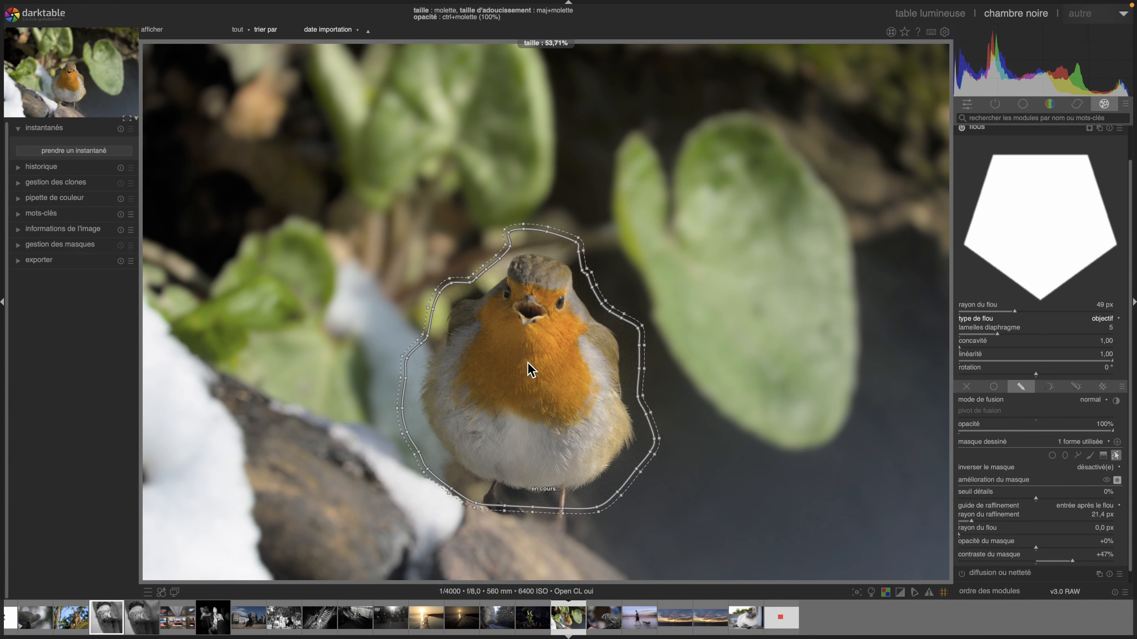
{"action": "scroll", "coordinate": [531, 369], "scroll_direction": "down", "scroll_amount": 2}
{"action": "scroll", "coordinate": [531, 370], "scroll_direction": "down", "scroll_amount": 3}
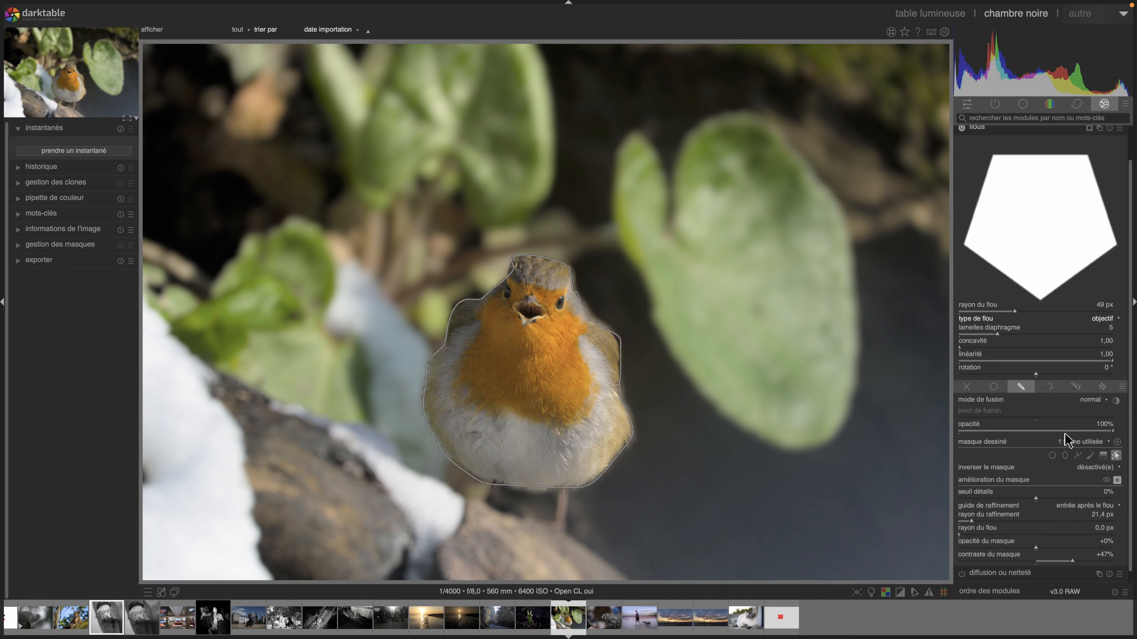
{"action": "left_click", "coordinate": [1116, 456]}
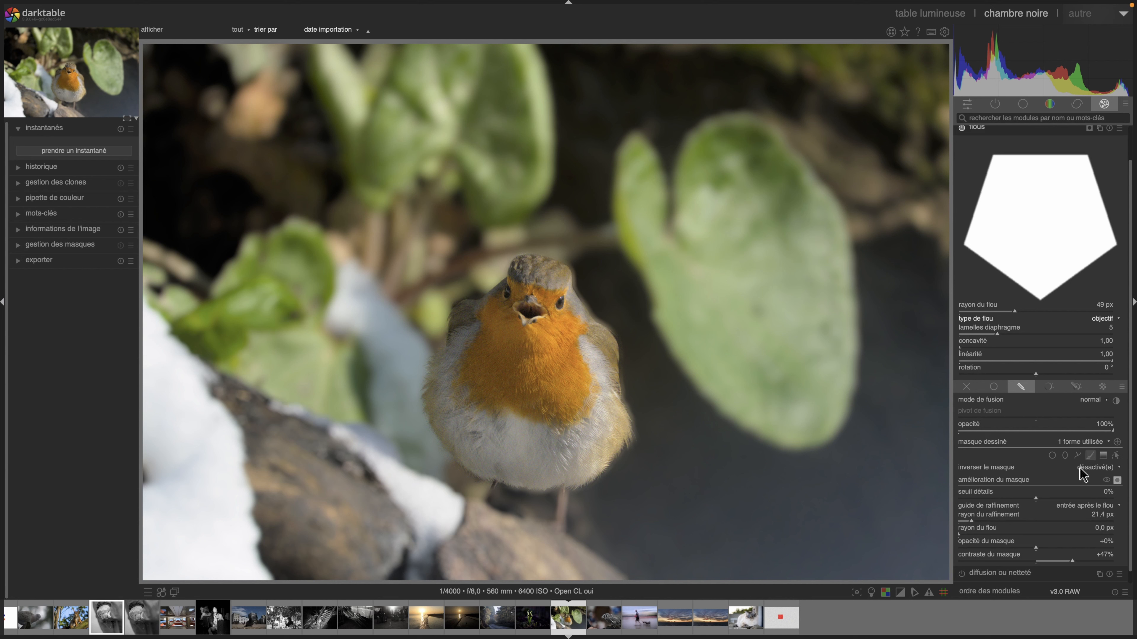
Remove the robin's drawn path and replace it with a closed path around the leaves above and beside the bird
{"action": "left_click", "coordinate": [1115, 456]}
{"action": "right_click", "coordinate": [512, 388]}
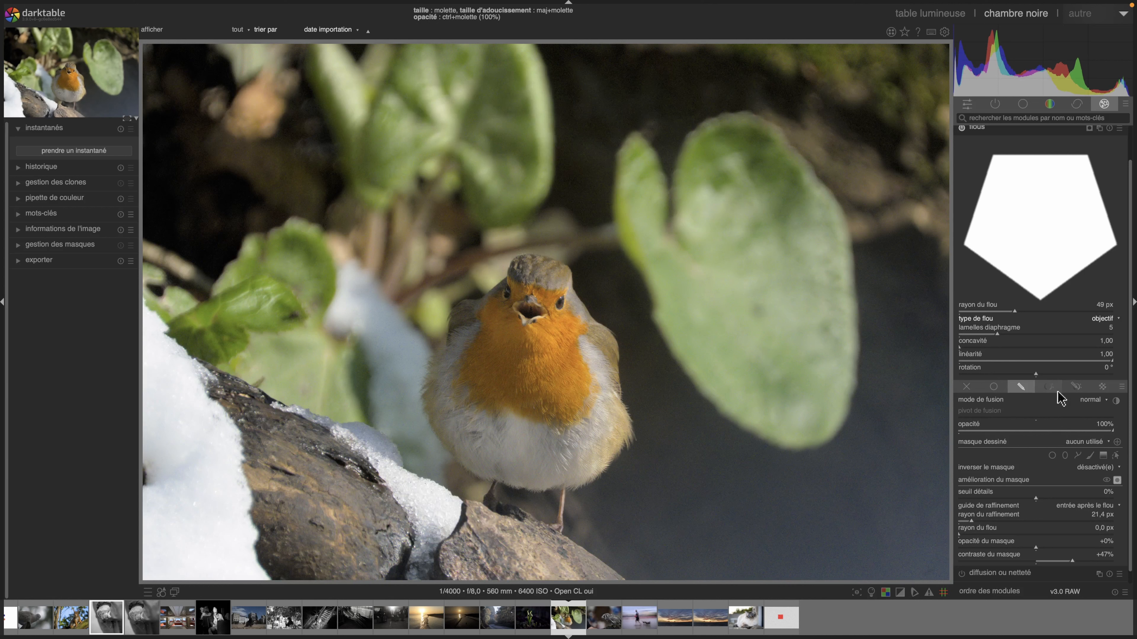
{"action": "left_click", "coordinate": [1077, 455]}
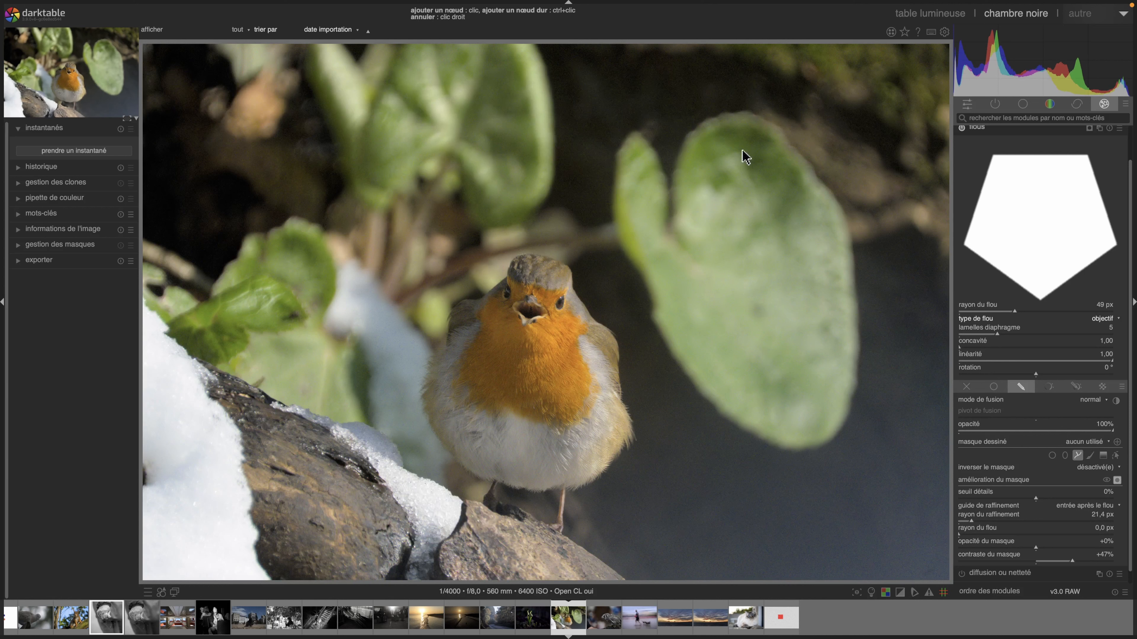
{"action": "left_click", "coordinate": [160, 103]}
{"action": "left_click", "coordinate": [363, 223]}
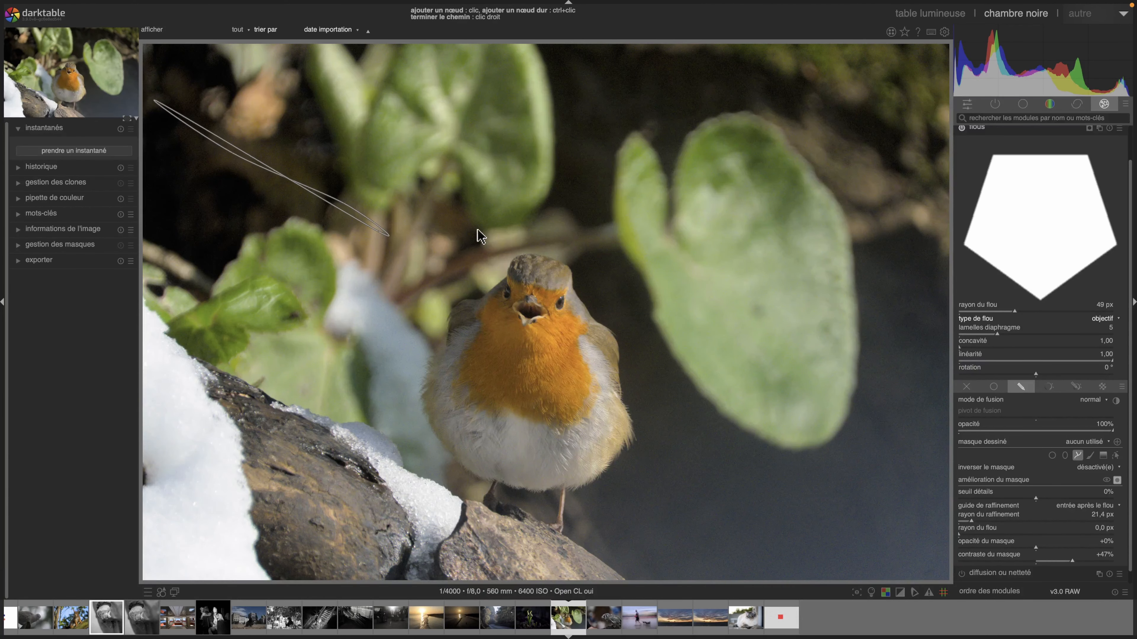
{"action": "left_click", "coordinate": [614, 261]}
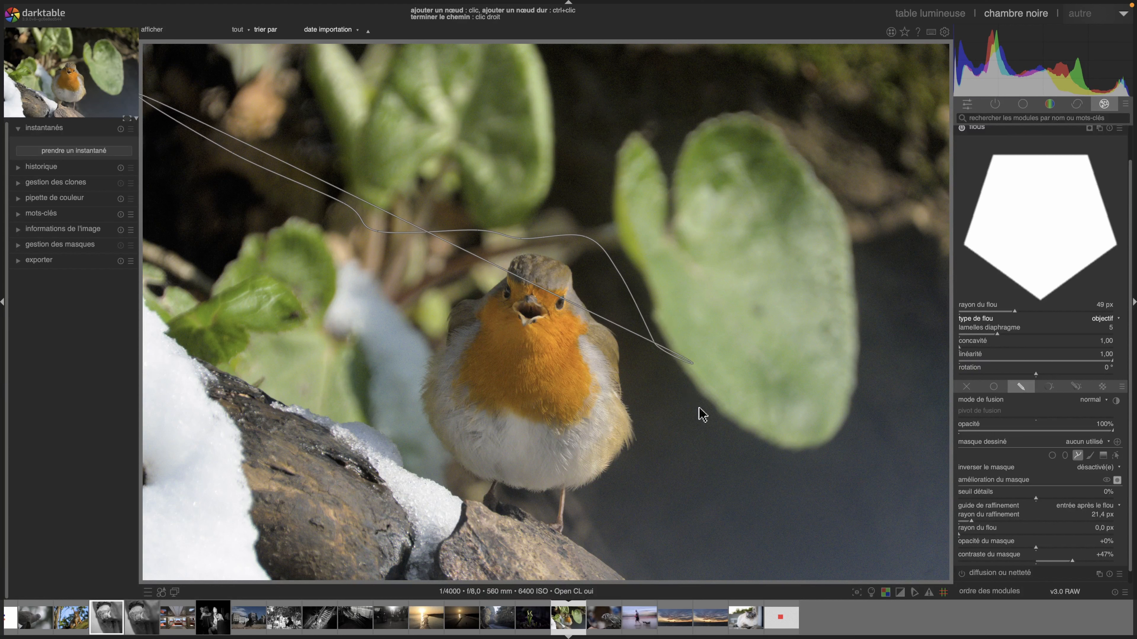
{"action": "left_click", "coordinate": [884, 433]}
{"action": "left_click", "coordinate": [896, 178]}
{"action": "left_click", "coordinate": [564, 104]}
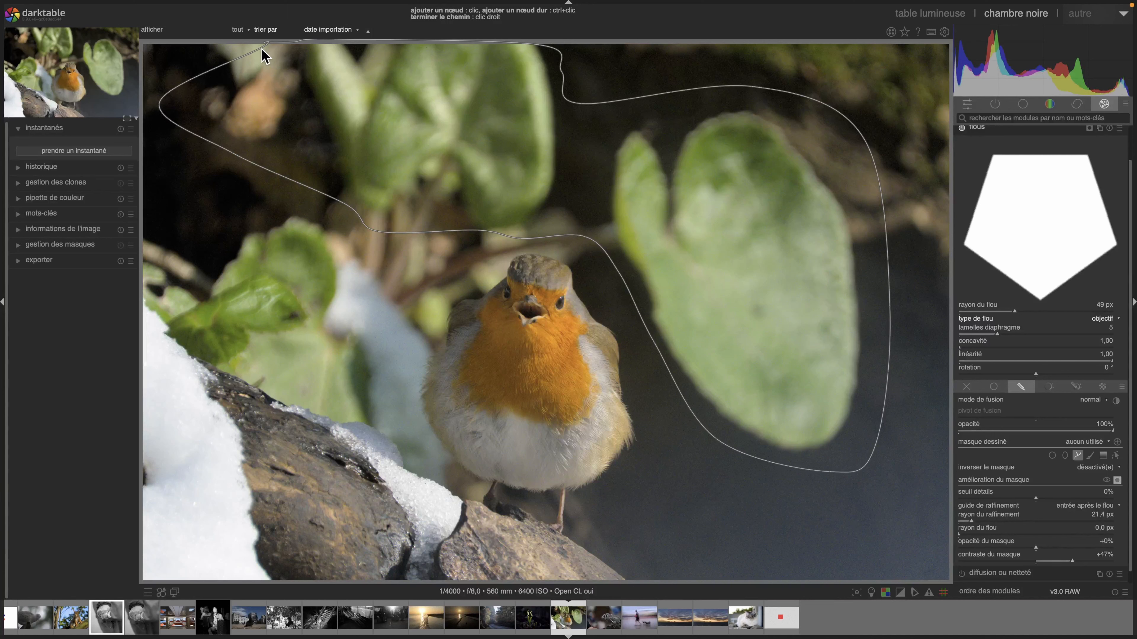
{"action": "right_click", "coordinate": [271, 63]}
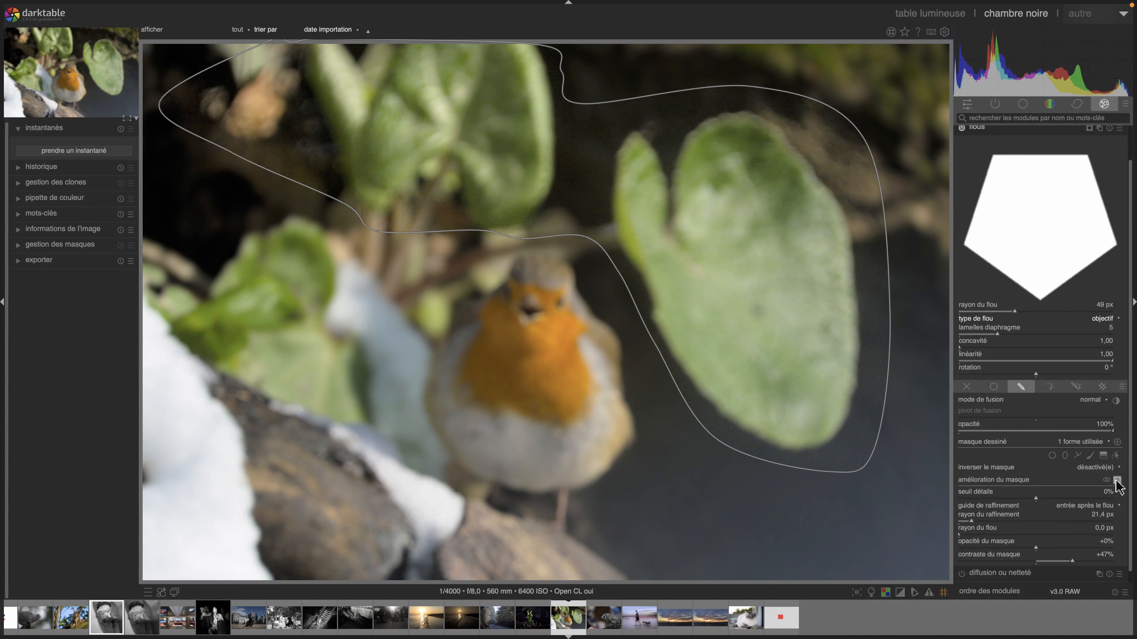
Invert the drawn mask's polarity so the blur applies inside the leaf path, and set the path's feathering to 3.45%
{"action": "left_click", "coordinate": [1117, 443]}
{"action": "scroll", "coordinate": [713, 272], "scroll_direction": "down", "scroll_amount": 1}
{"action": "scroll", "coordinate": [713, 273], "scroll_direction": "up", "scroll_amount": 4}
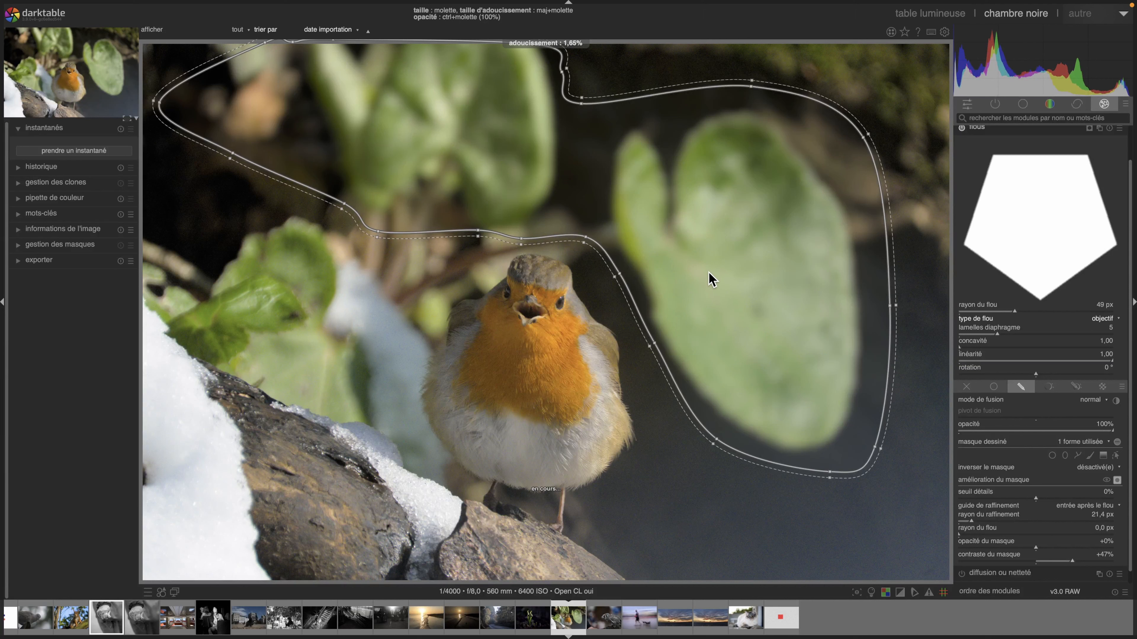
{"action": "scroll", "coordinate": [708, 272], "scroll_direction": "up", "scroll_amount": 3}
{"action": "scroll", "coordinate": [715, 287], "scroll_direction": "up", "scroll_amount": 10}
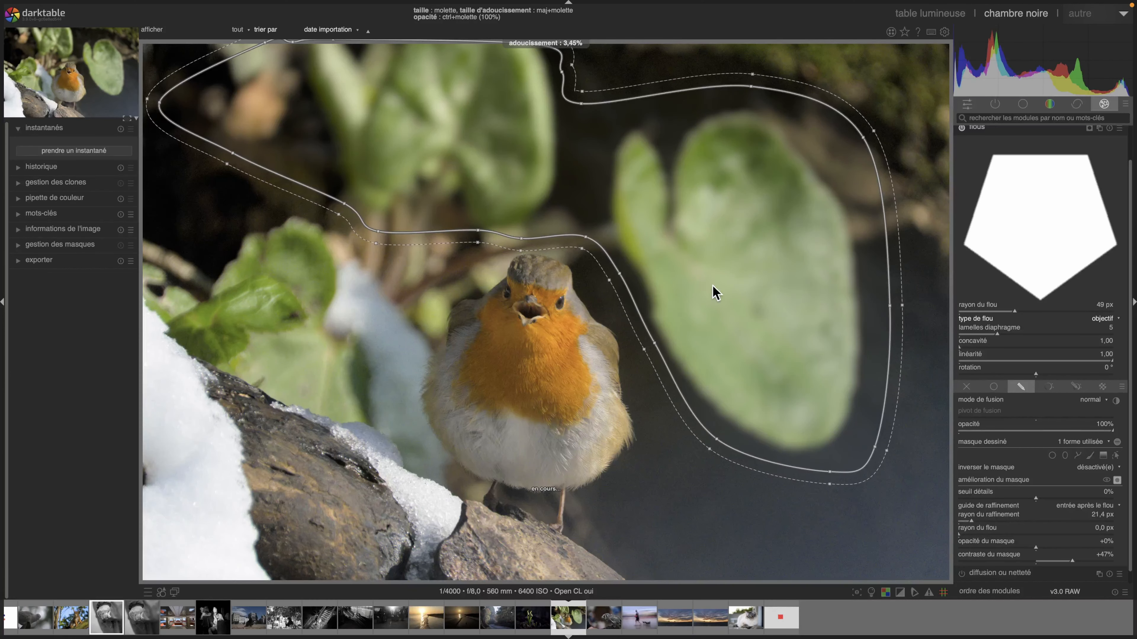
Using the mask overlay as a guide, set the refinement radius to 66.1 px and the mask blur to 28.2 px
{"action": "left_click", "coordinate": [1116, 479]}
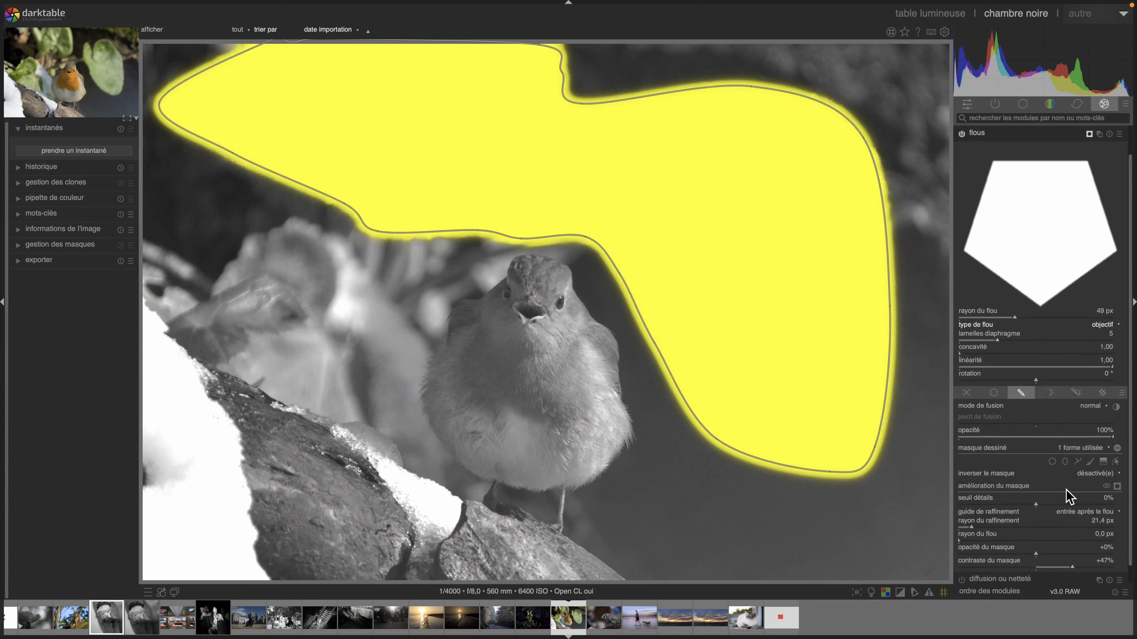
{"action": "left_click", "coordinate": [1000, 527]}
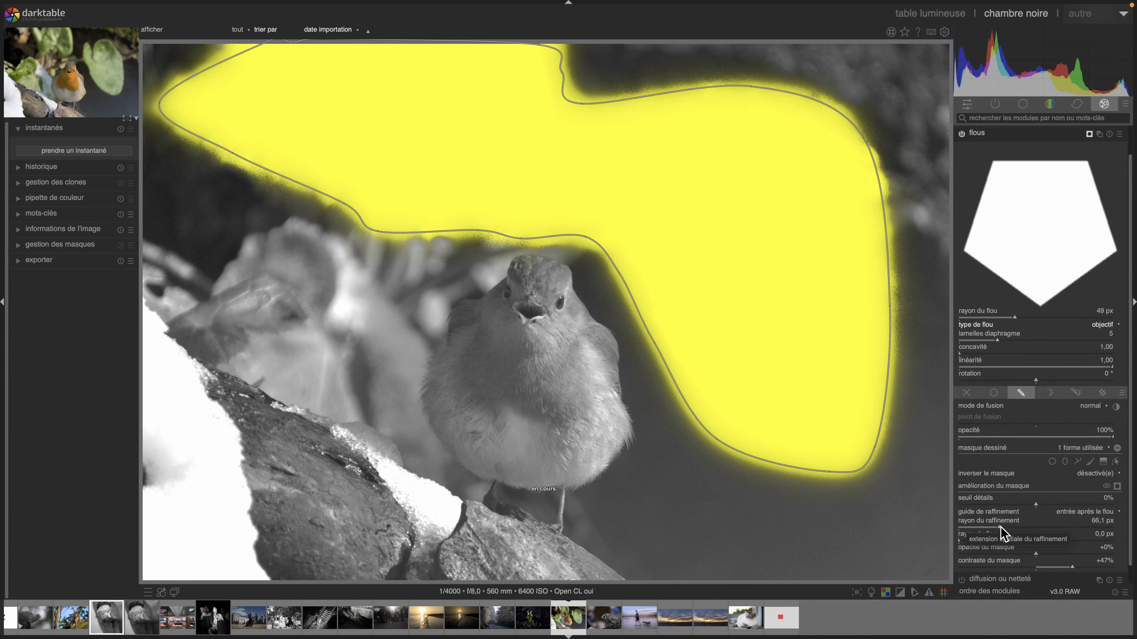
{"action": "left_click", "coordinate": [993, 540]}
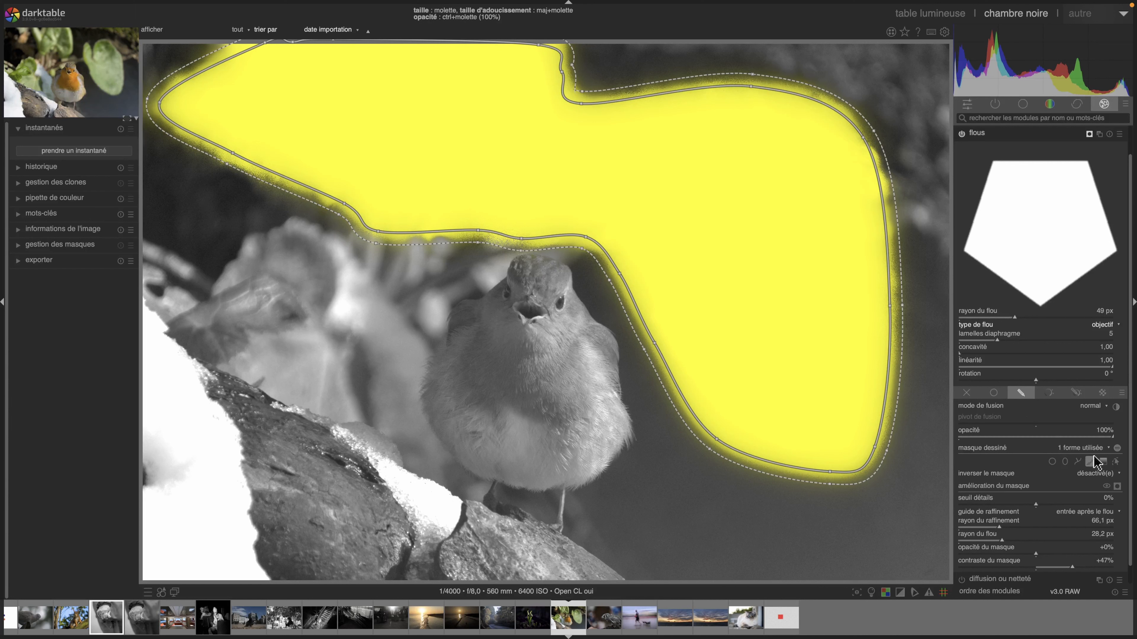
{"action": "left_click", "coordinate": [1117, 488]}
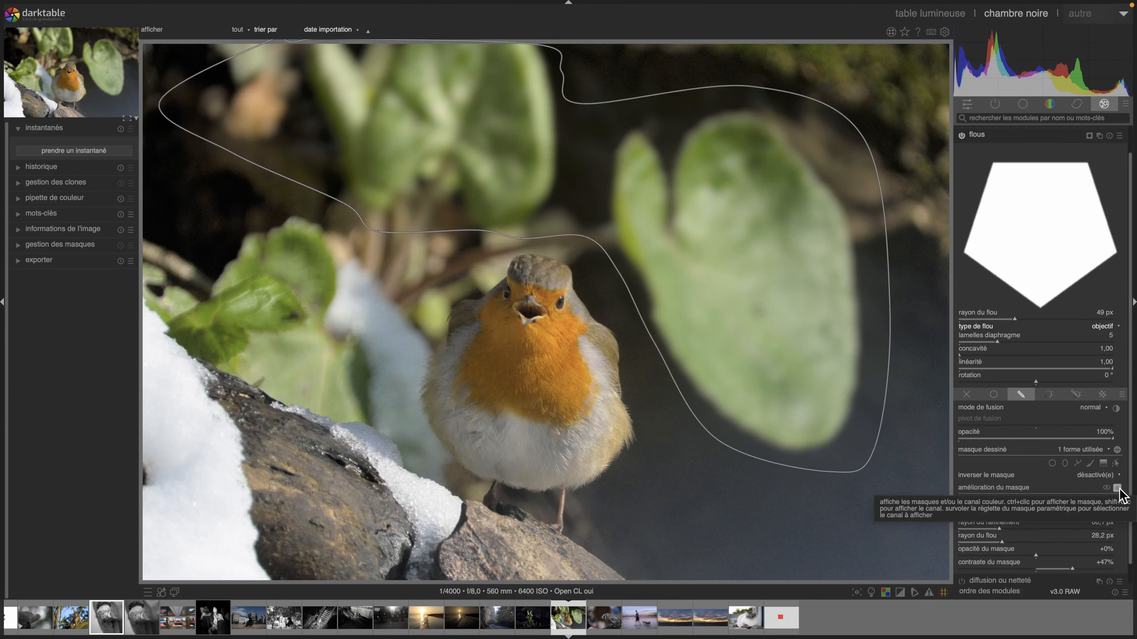
Hide the outline of the leaf path so the blurred photo shows without mask lines
{"action": "left_click", "coordinate": [1116, 464]}
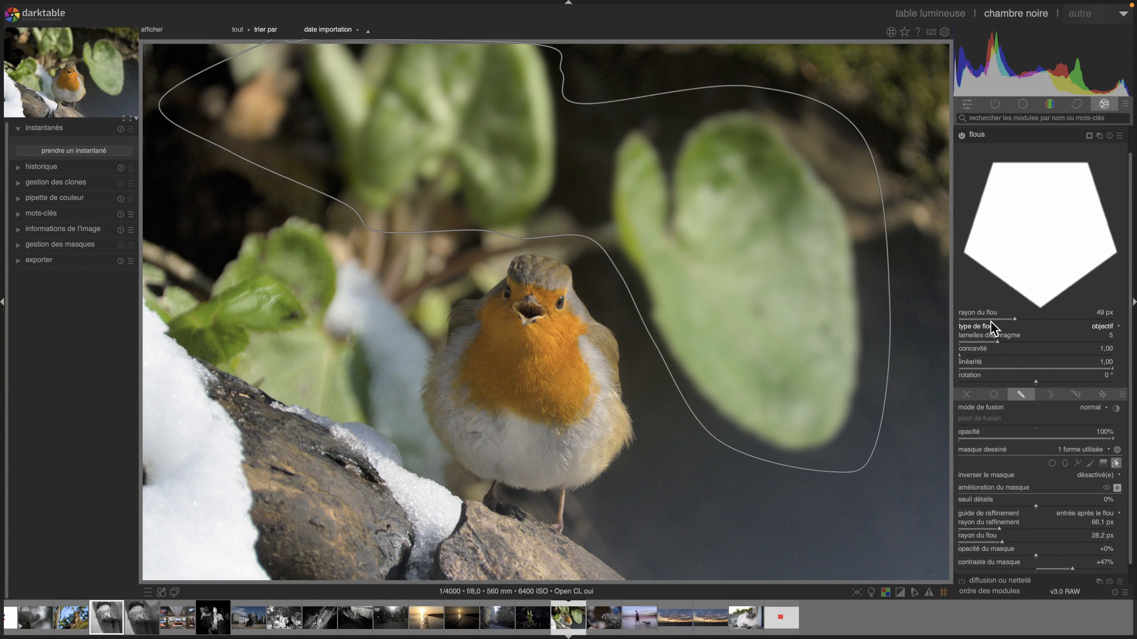
{"action": "left_click", "coordinate": [1116, 464]}
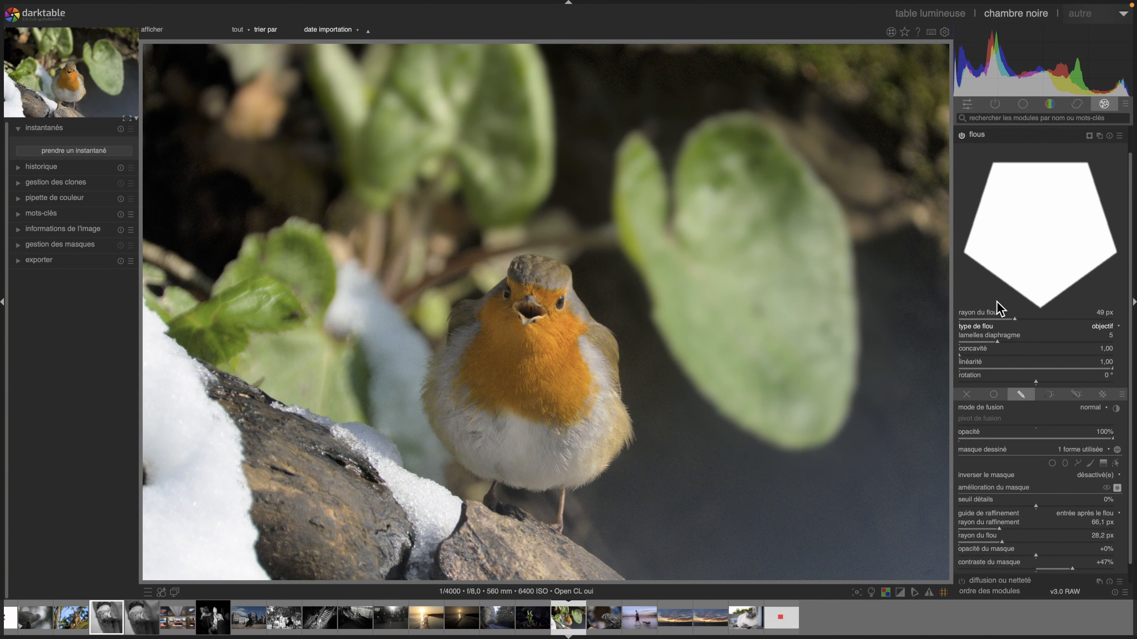
{"action": "left_click_drag", "start_coordinate": [983, 317], "coordinate": [1040, 323]}
Enable the réduction bruit (profil) module and check the photo's image information
{"action": "left_click", "coordinate": [967, 103]}
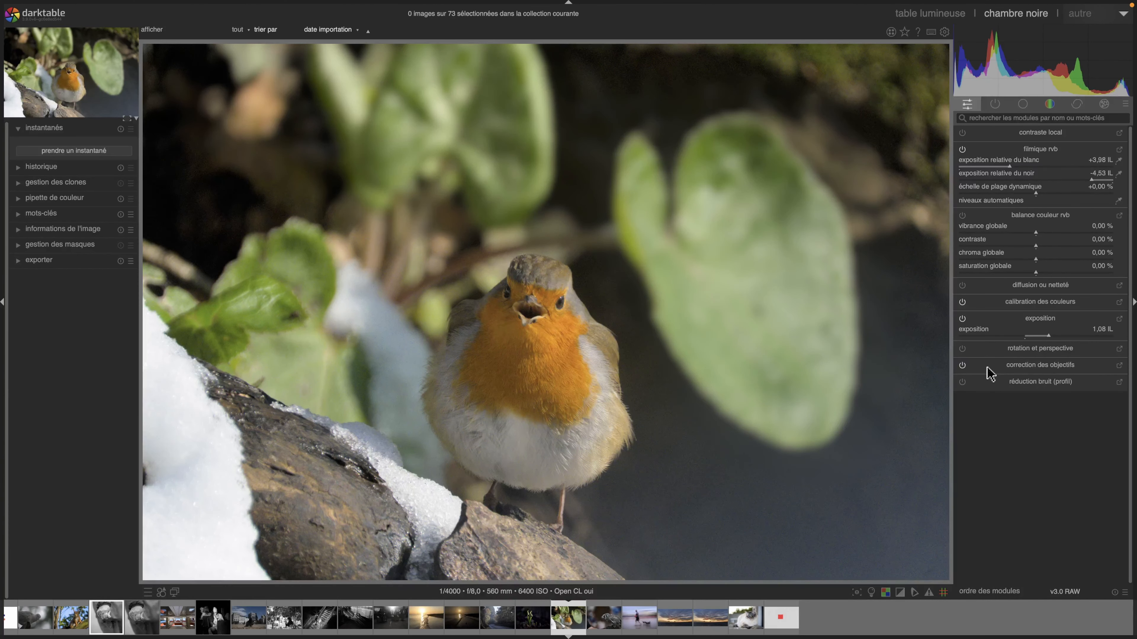
{"action": "left_click", "coordinate": [962, 382]}
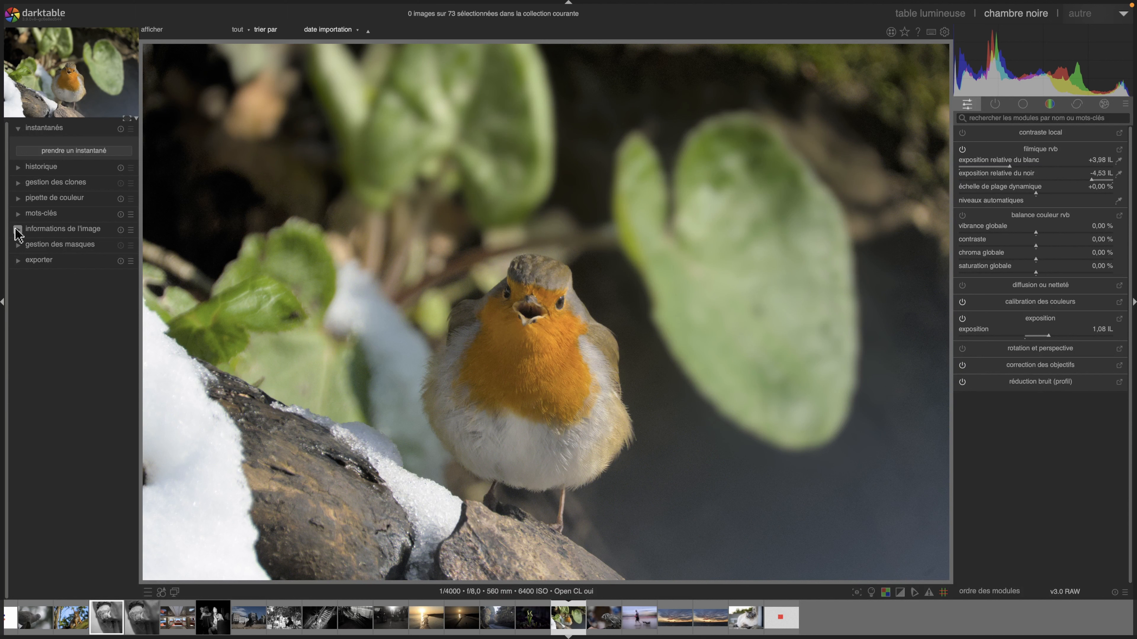
{"action": "left_click", "coordinate": [18, 230]}
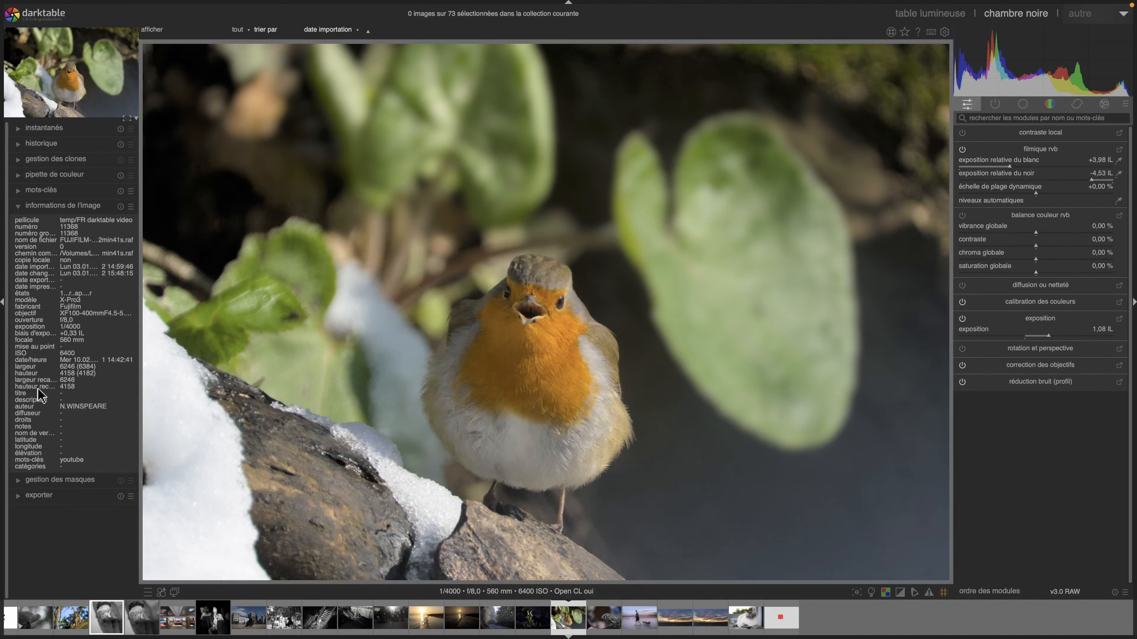
{"action": "left_click", "coordinate": [19, 206]}
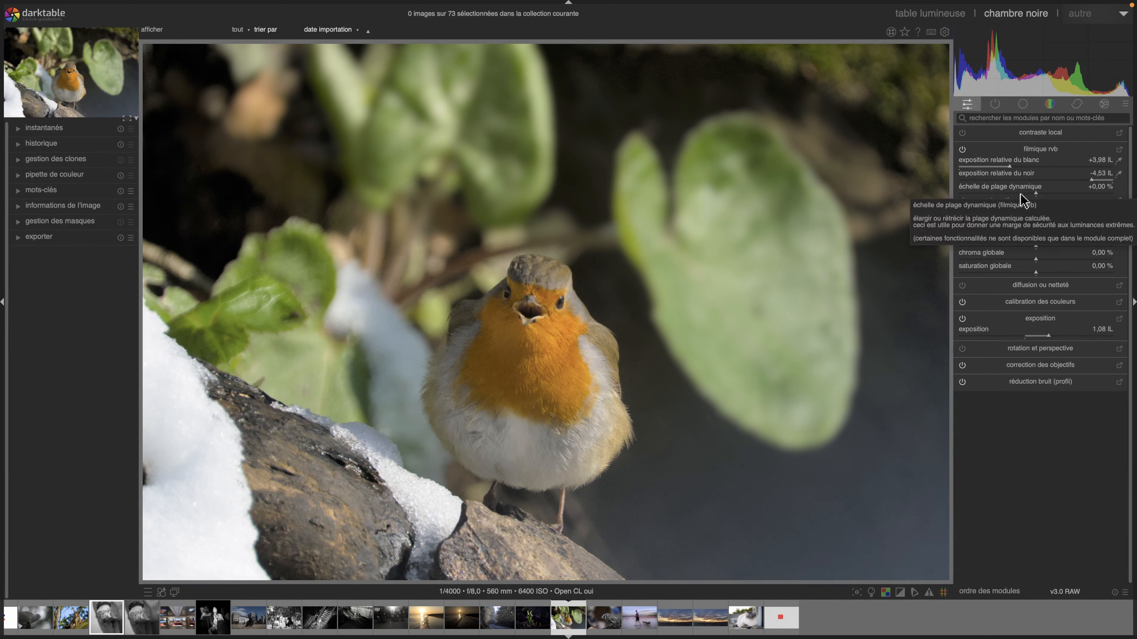
Compare the photo with the flous module off and on, leave it enabled, and review its settings
{"action": "left_click", "coordinate": [1077, 104]}
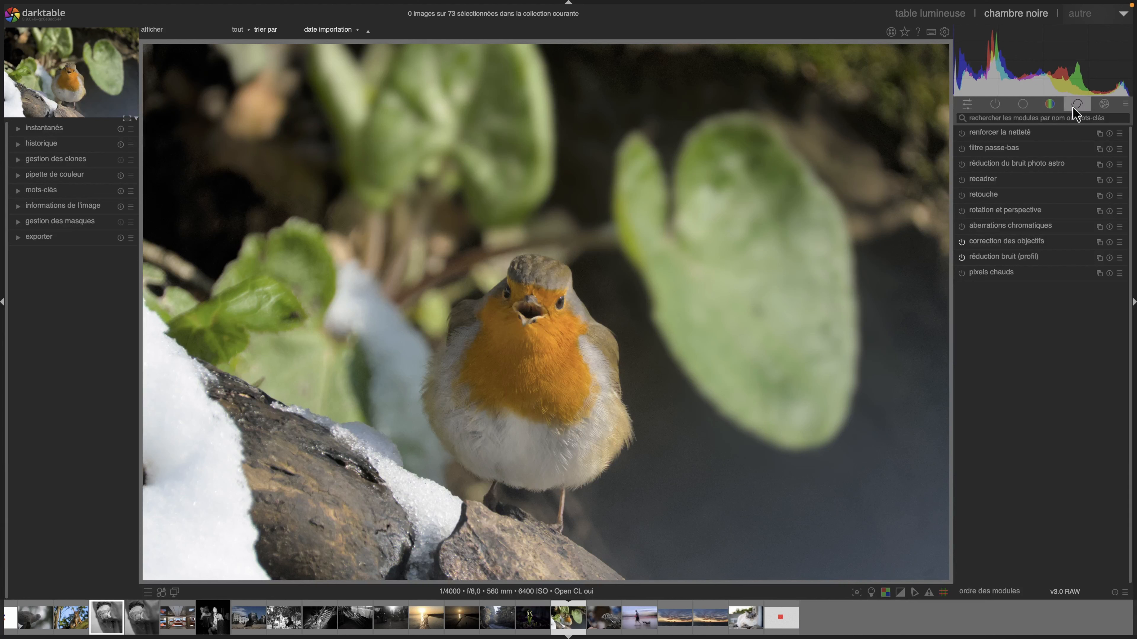
{"action": "left_click", "coordinate": [1103, 105]}
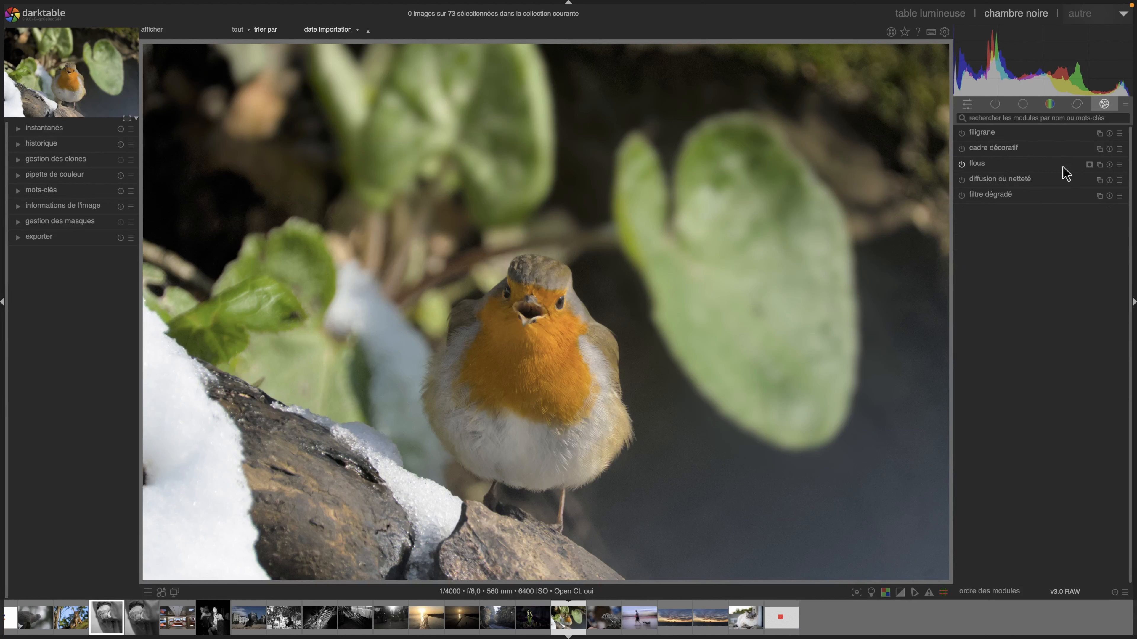
{"action": "left_click", "coordinate": [961, 164]}
{"action": "left_click", "coordinate": [961, 164]}
{"action": "left_click", "coordinate": [961, 165]}
{"action": "left_click", "coordinate": [961, 164]}
{"action": "left_click", "coordinate": [961, 164]}
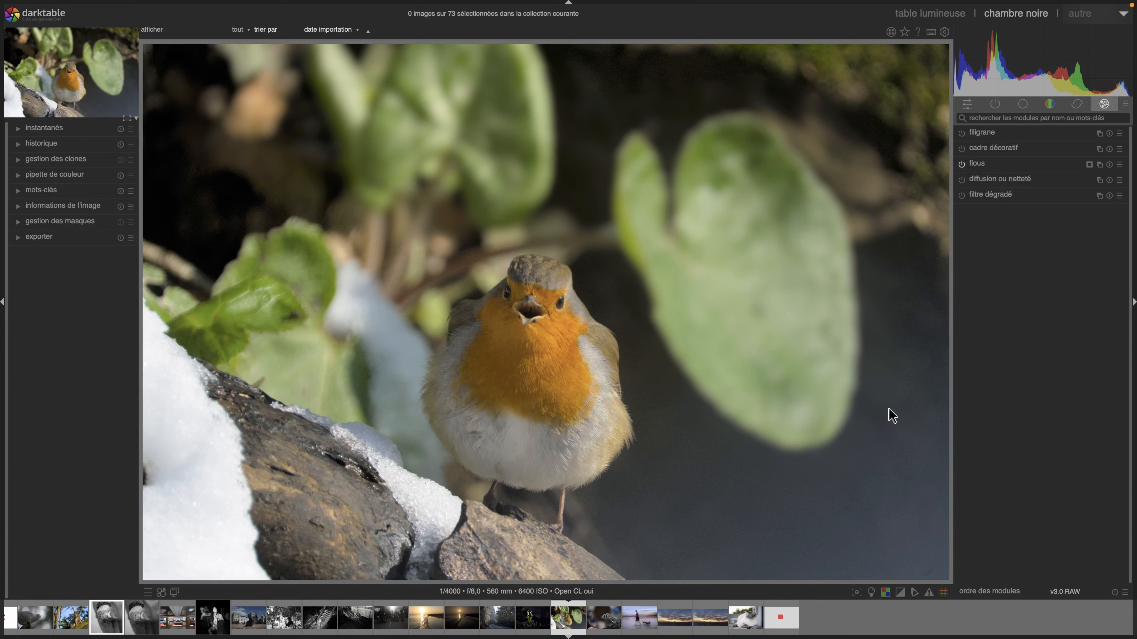
{"action": "left_click", "coordinate": [982, 164]}
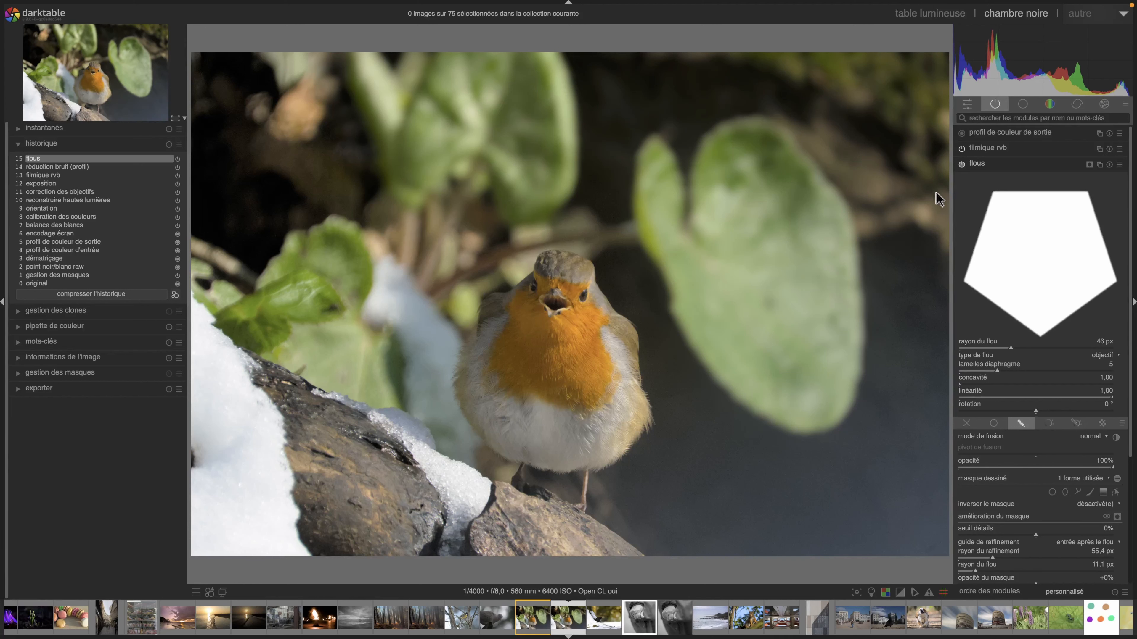
{"action": "left_click", "coordinate": [990, 164]}
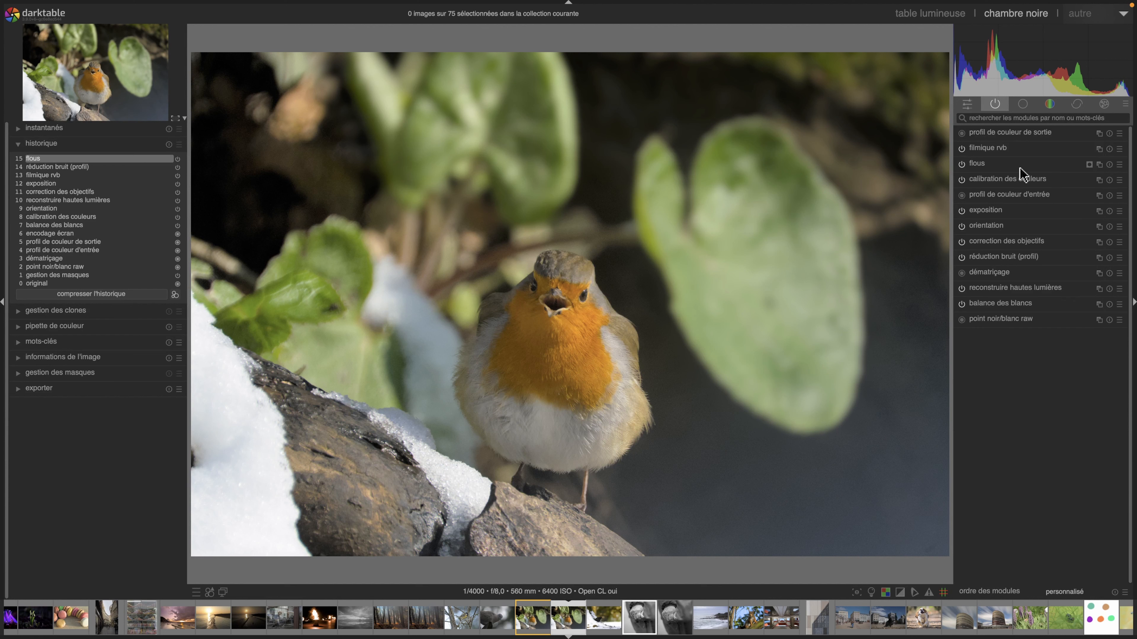
Search the modules for "gra" and enable the grain module
{"action": "left_click", "coordinate": [1010, 118]}
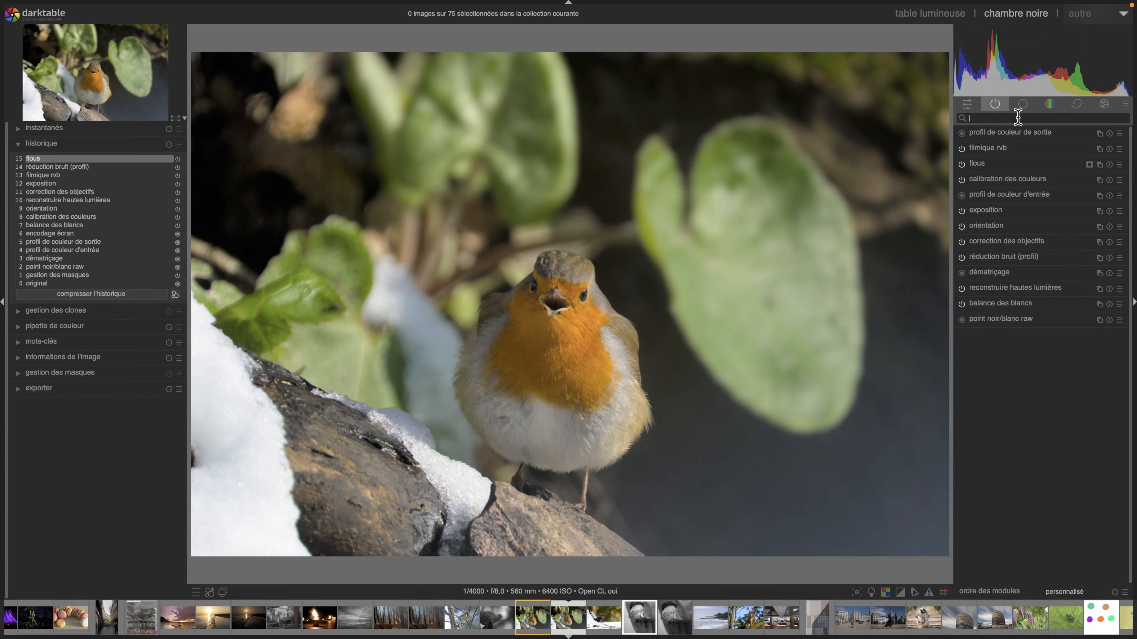
{"action": "type", "text": "gra"}
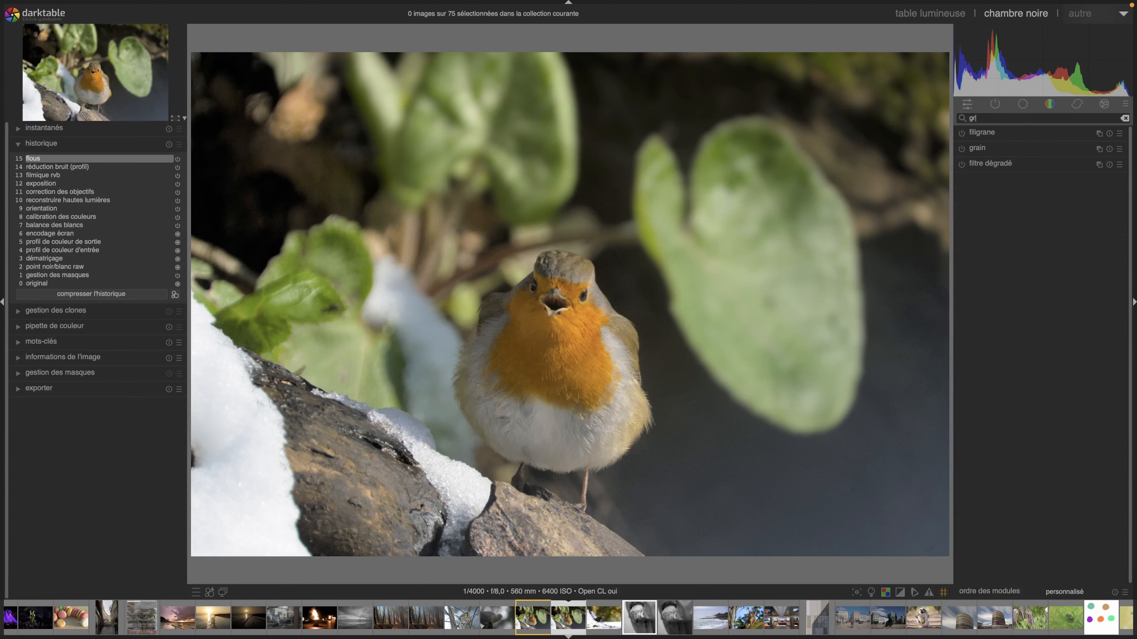
{"action": "left_click", "coordinate": [976, 148]}
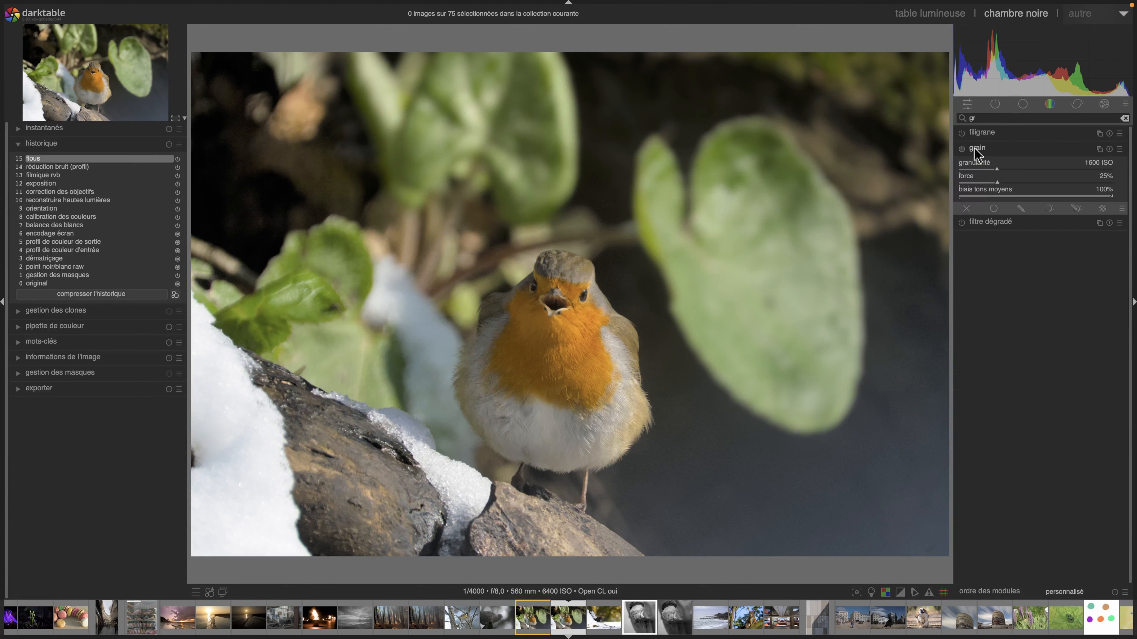
{"action": "left_click", "coordinate": [962, 149]}
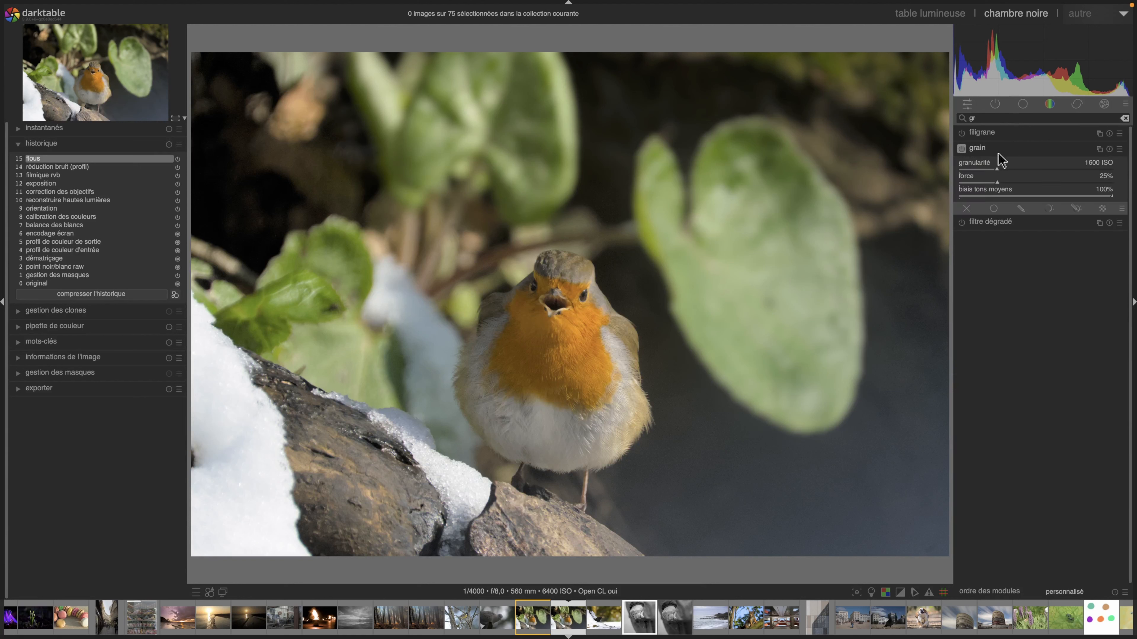
{"action": "left_click", "coordinate": [977, 152]}
Search the modules for "cens" and enable the censurer module
{"action": "double_click", "coordinate": [986, 118]}
{"action": "type", "text": "cens"}
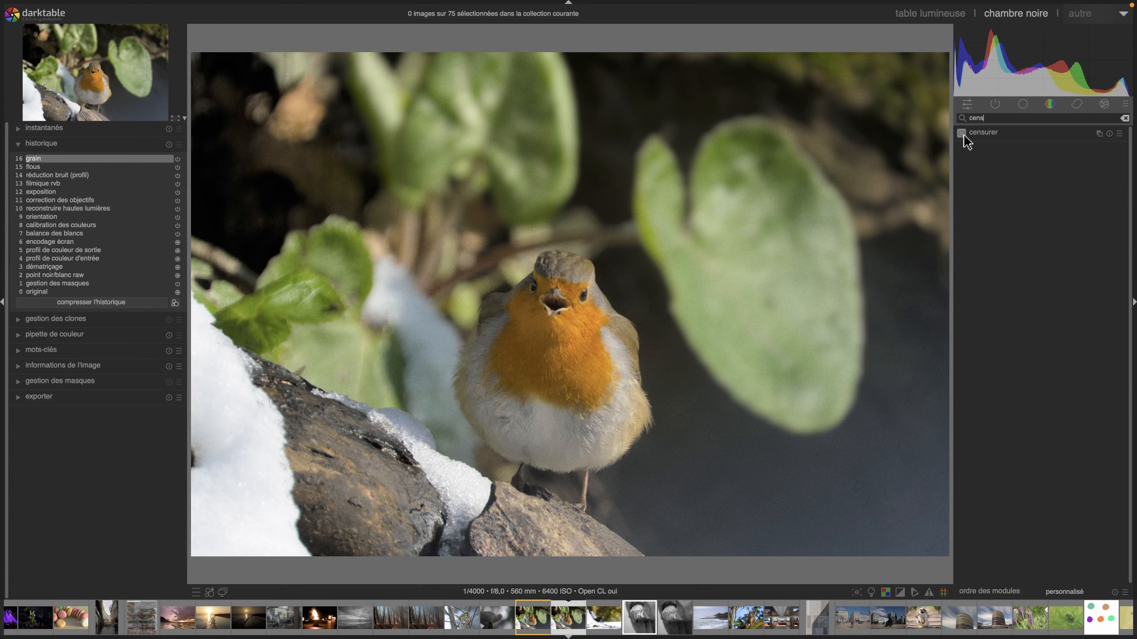
{"action": "left_click", "coordinate": [962, 134]}
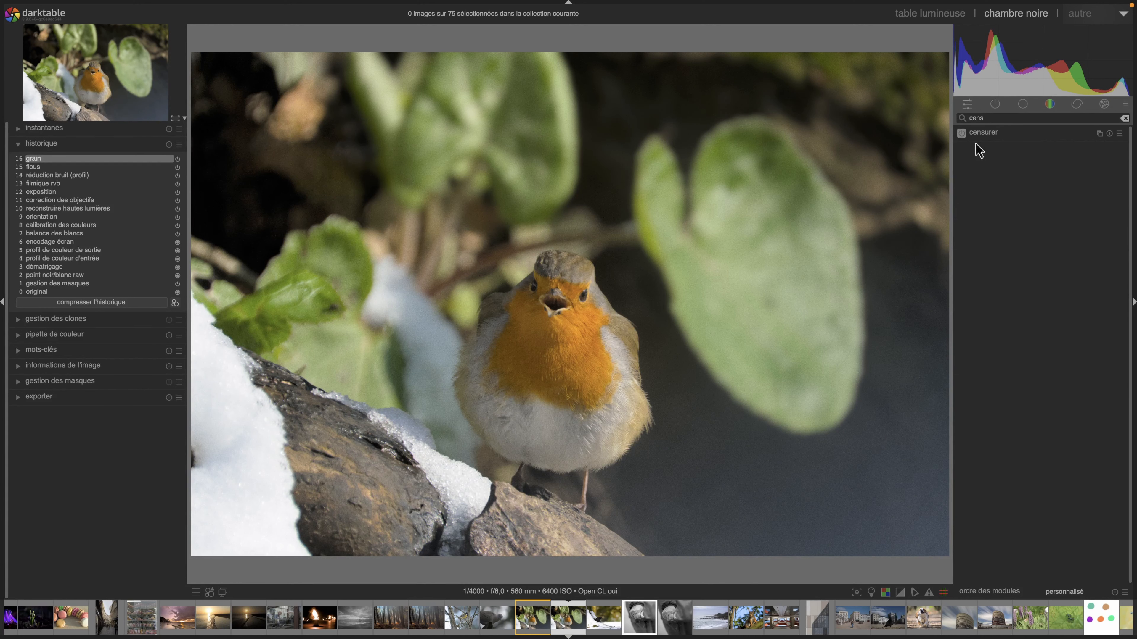
From the active modules, open grain and switch its blending to a raster mask
{"action": "left_click", "coordinate": [988, 107]}
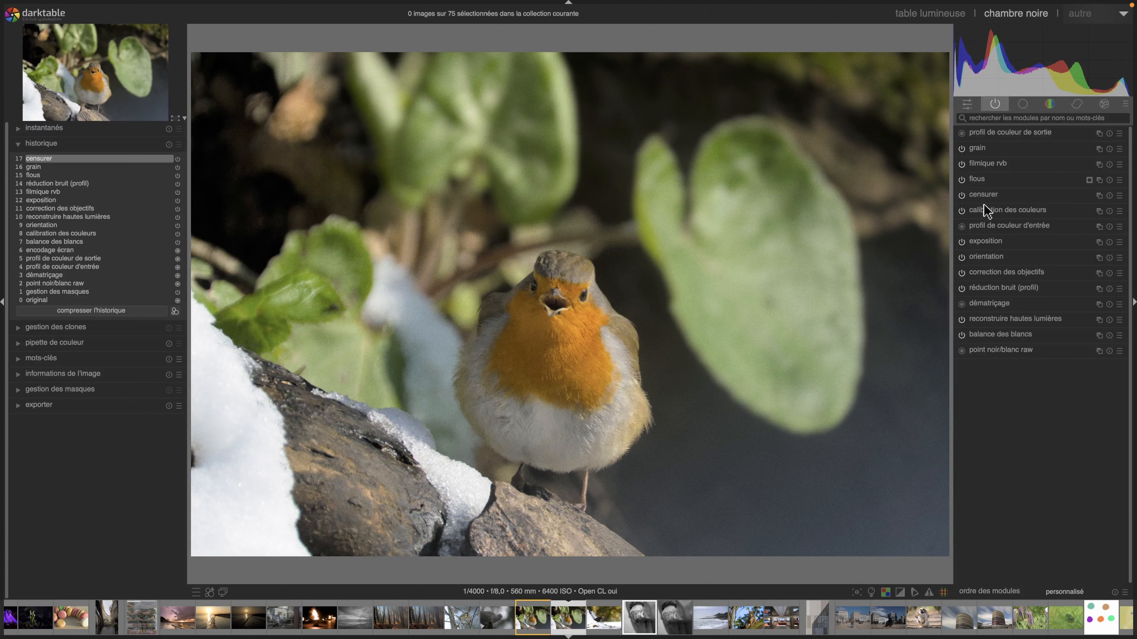
{"action": "mouse_move", "coordinate": [987, 198]}
{"action": "left_click", "coordinate": [979, 152]}
{"action": "left_click", "coordinate": [994, 208]}
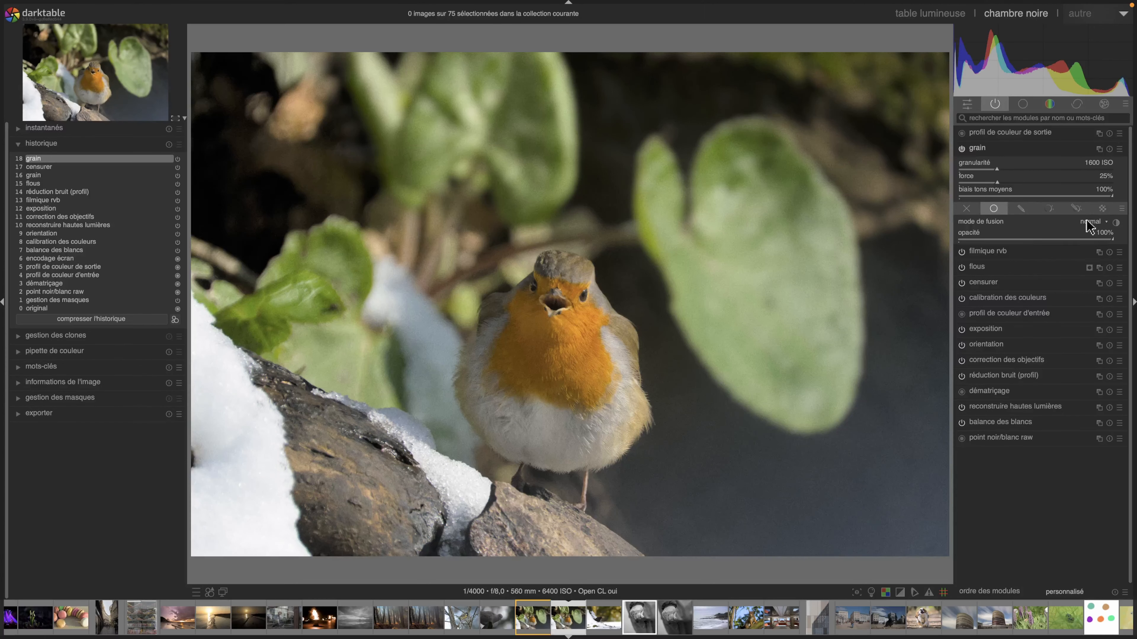
{"action": "left_click", "coordinate": [1104, 210]}
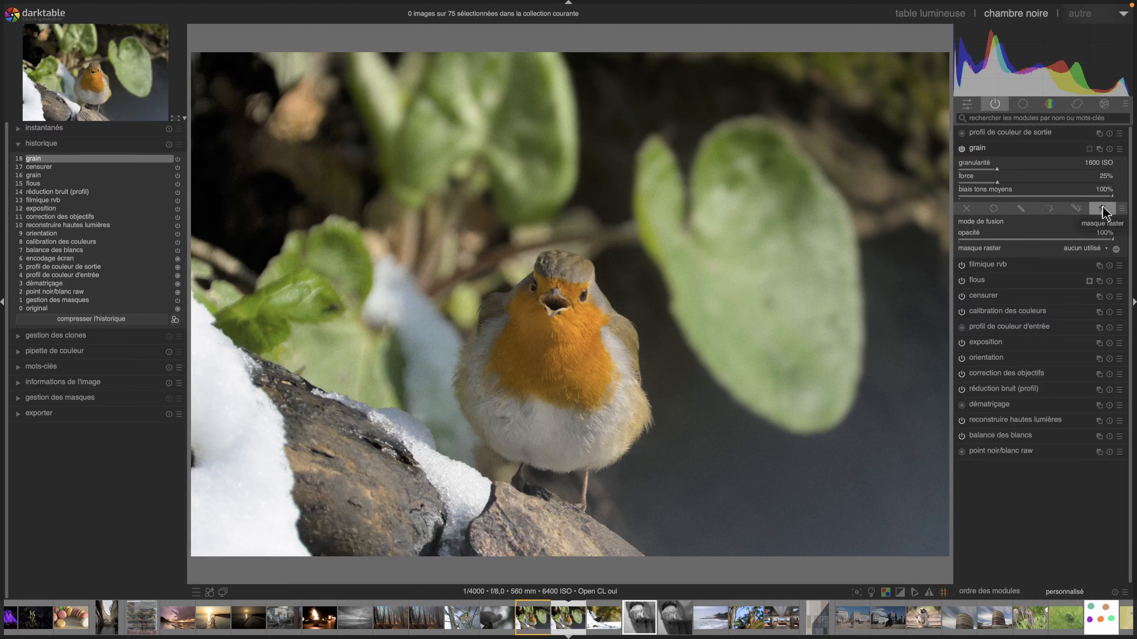
Collapse grain, move the censurer module above flous in the processing order, and return it below flous
{"action": "left_click", "coordinate": [982, 150]}
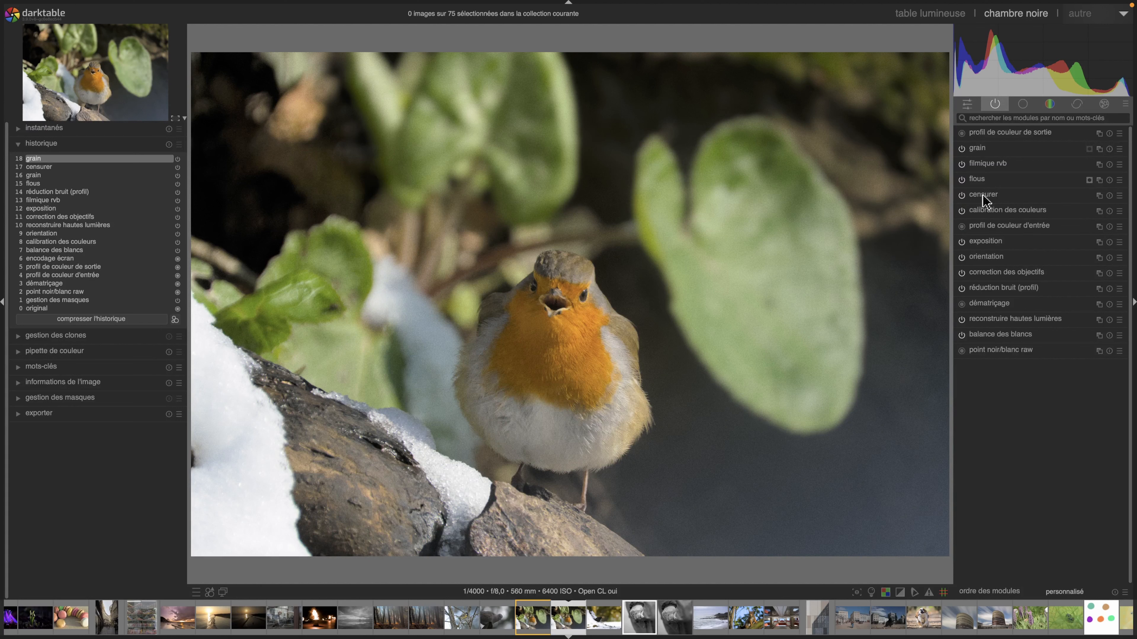
{"action": "left_click_drag", "start_coordinate": [982, 195], "coordinate": [985, 178]}
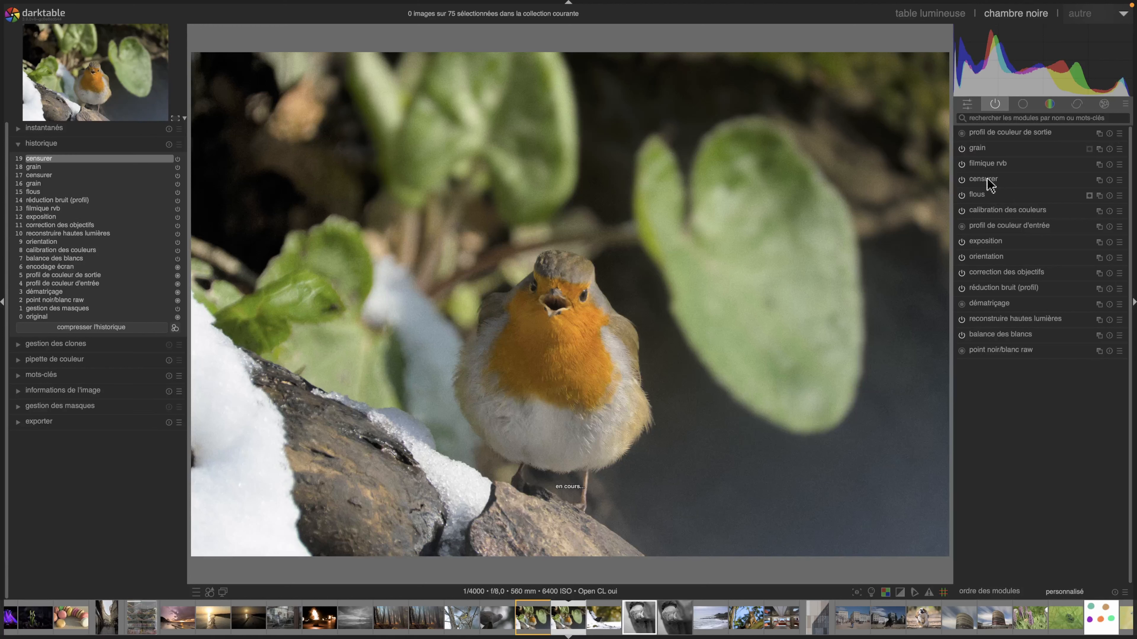
{"action": "left_click_drag", "start_coordinate": [984, 184], "coordinate": [976, 193]}
Disable the censurer module and set the grain module's raster mask to flous
{"action": "left_click", "coordinate": [961, 195]}
{"action": "left_click", "coordinate": [977, 148]}
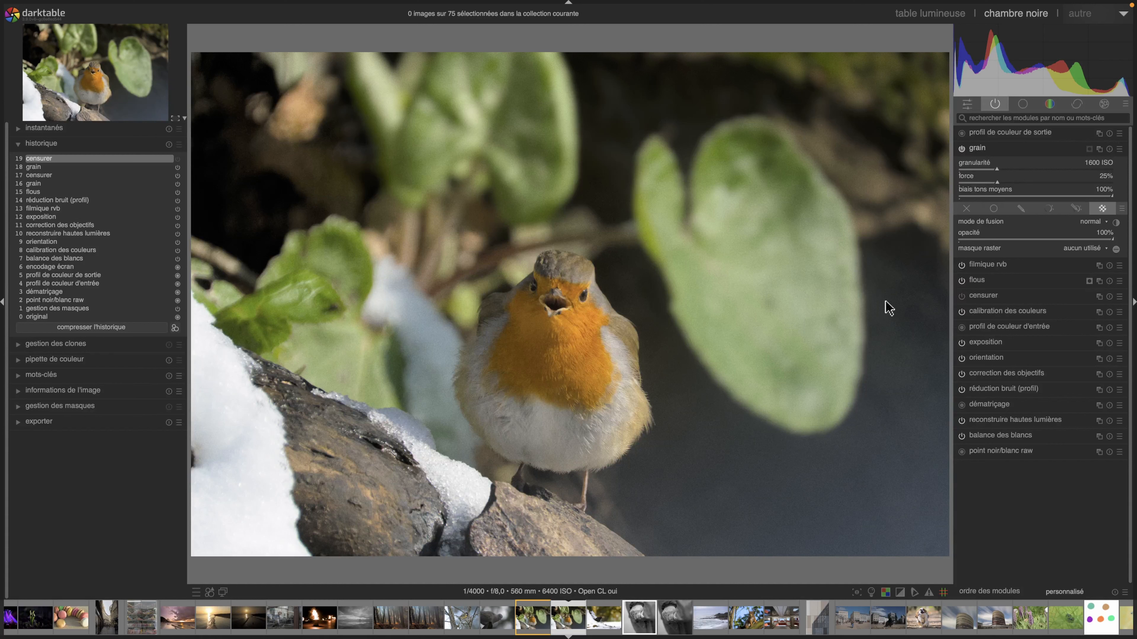
{"action": "left_click", "coordinate": [1090, 252]}
{"action": "left_click", "coordinate": [1094, 255]}
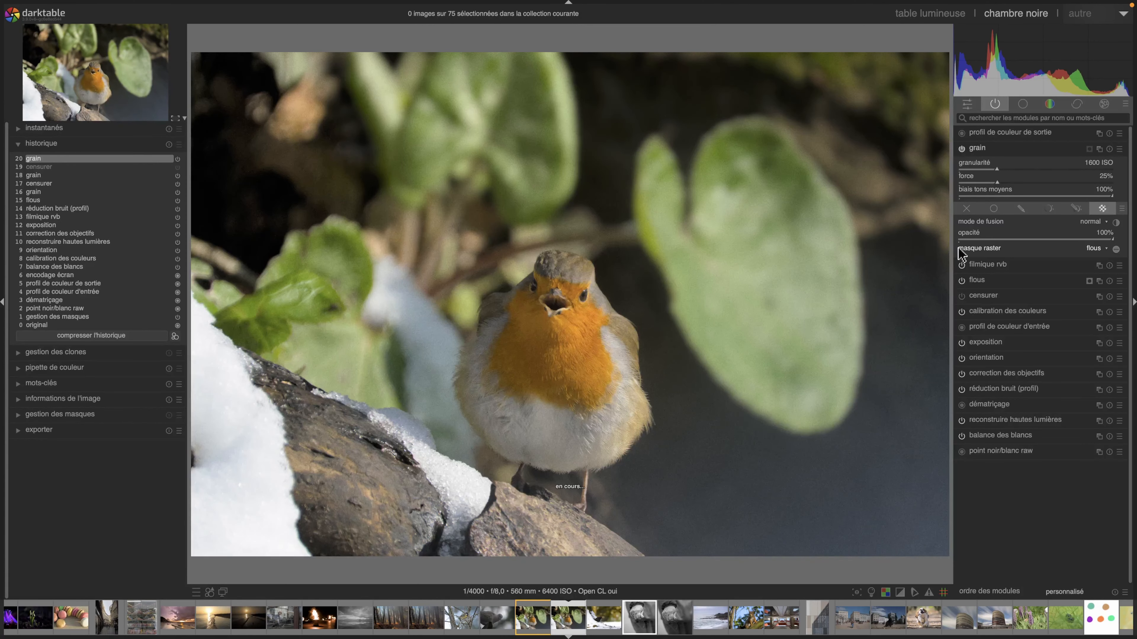
Try grain at 3853 ISO granularity and 60% force, and reduce it to 1626 ISO and 24%
{"action": "left_click", "coordinate": [1050, 168]}
{"action": "left_click", "coordinate": [1050, 181]}
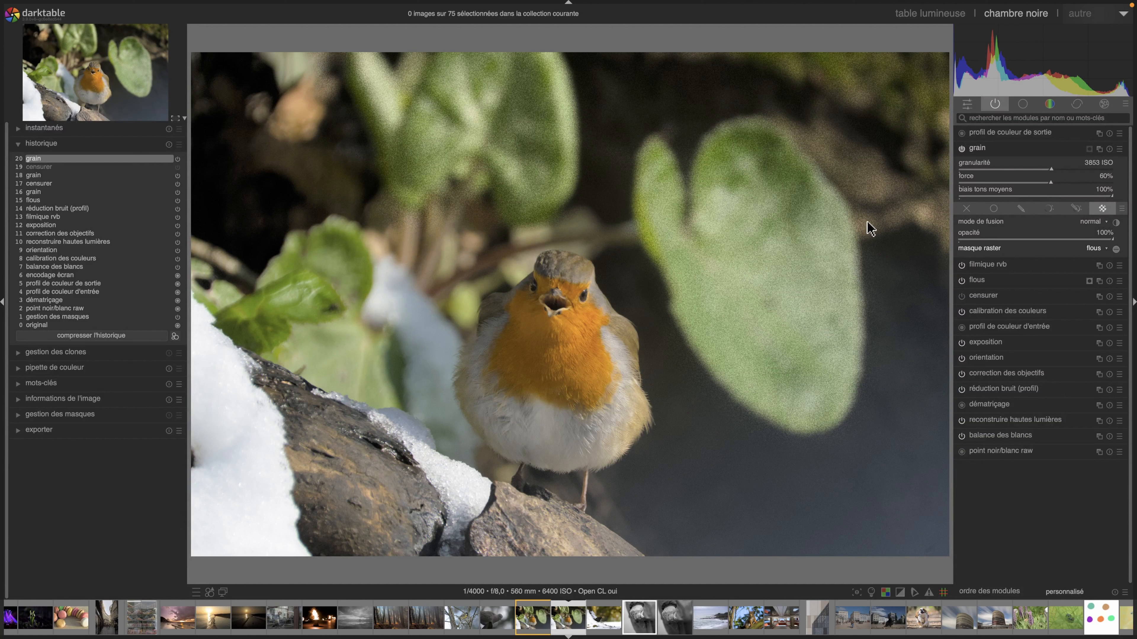
{"action": "left_click", "coordinate": [997, 169]}
{"action": "left_click", "coordinate": [995, 183]}
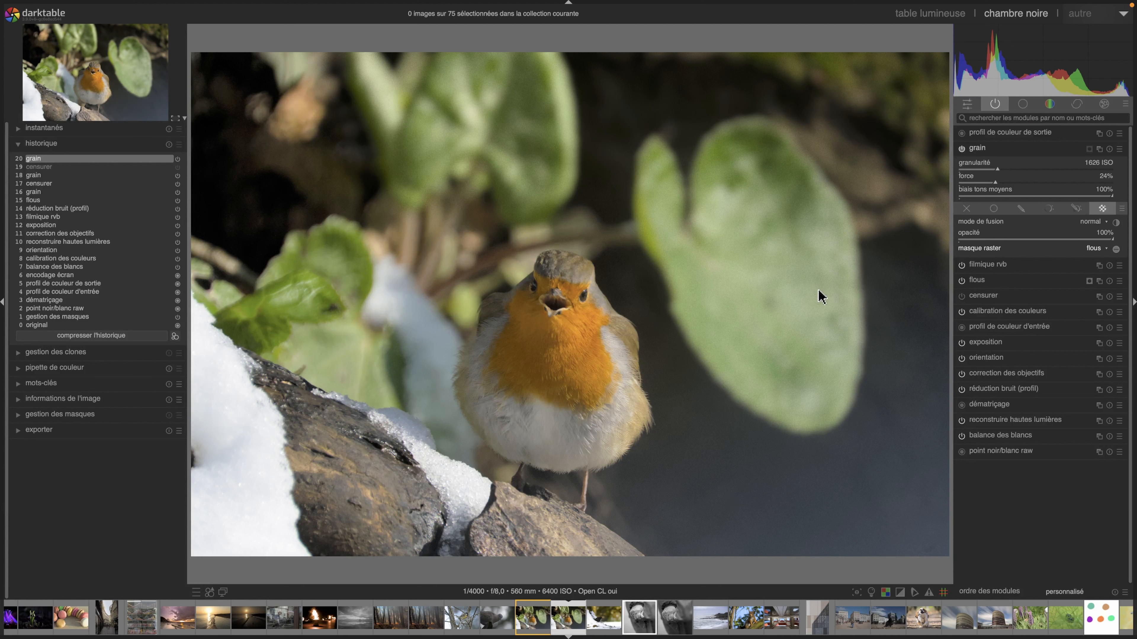
Collapse grain, and display and hide the flous module's mask overlay to check the area shared with grain
{"action": "left_click", "coordinate": [976, 150]}
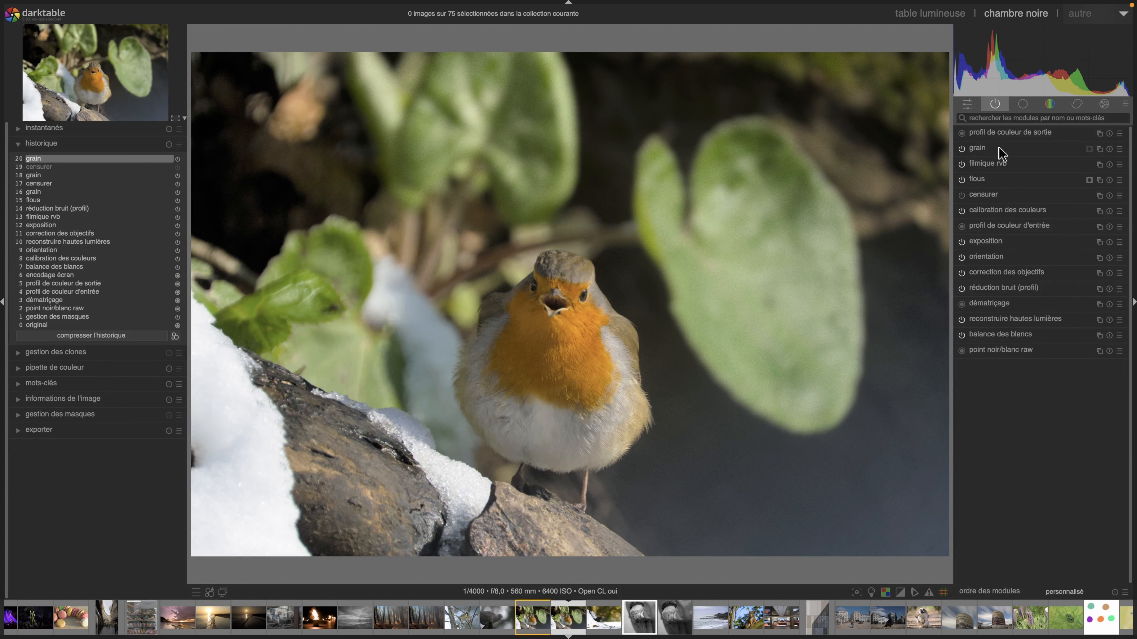
{"action": "left_click", "coordinate": [1088, 180]}
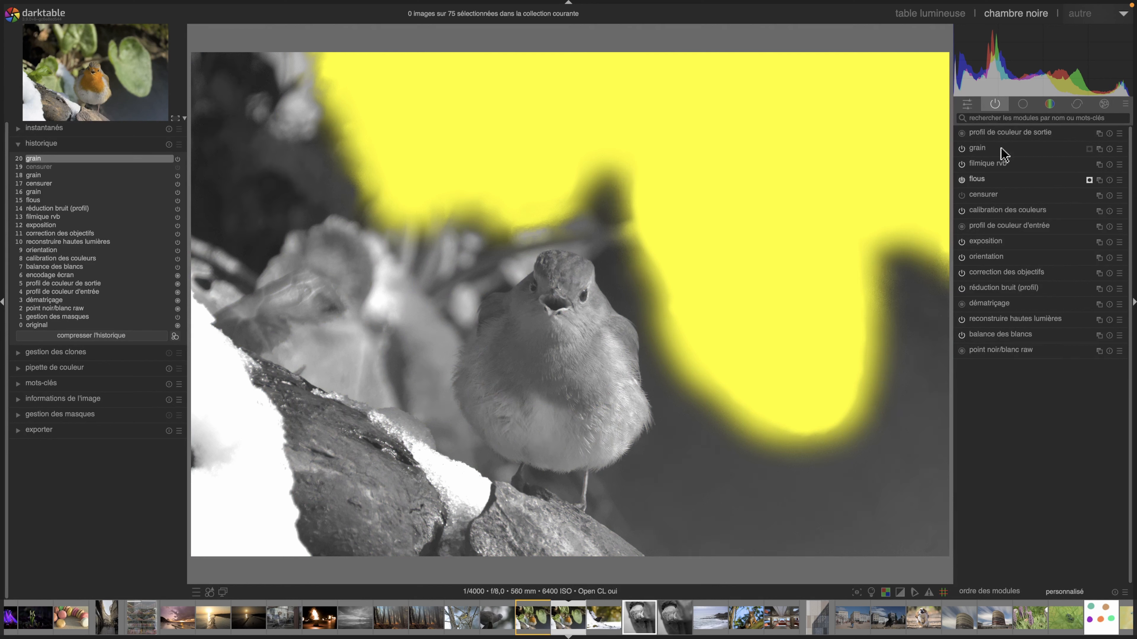
{"action": "left_click", "coordinate": [1089, 181]}
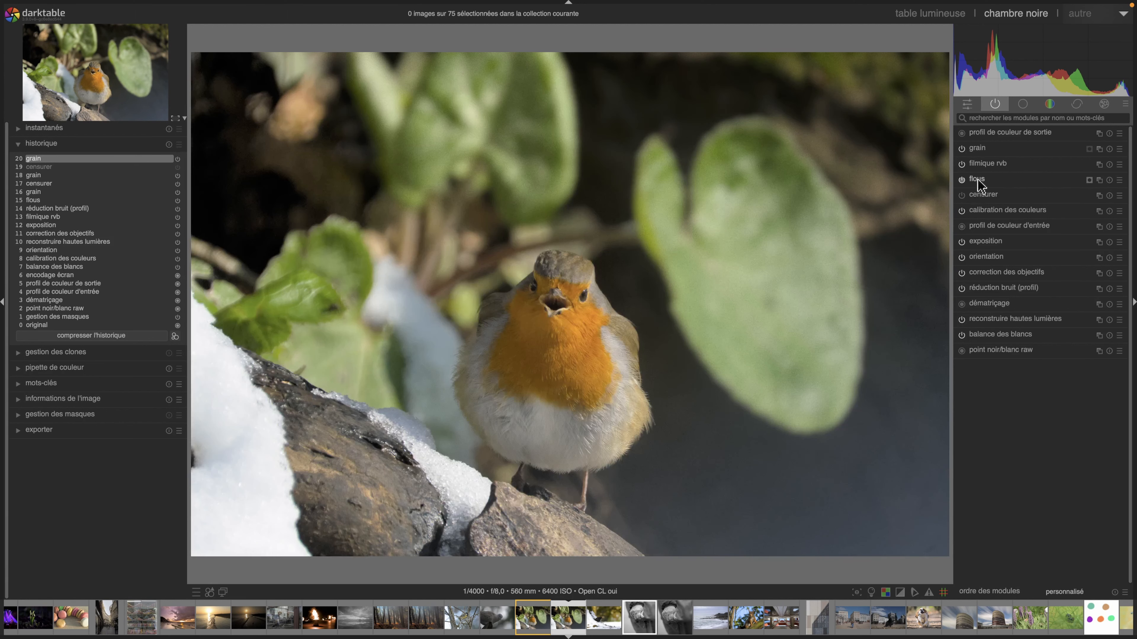
Add a second closed path around the leaves left of the robin to the flous mask, and check it with the mask overlay
{"action": "left_click", "coordinate": [979, 182]}
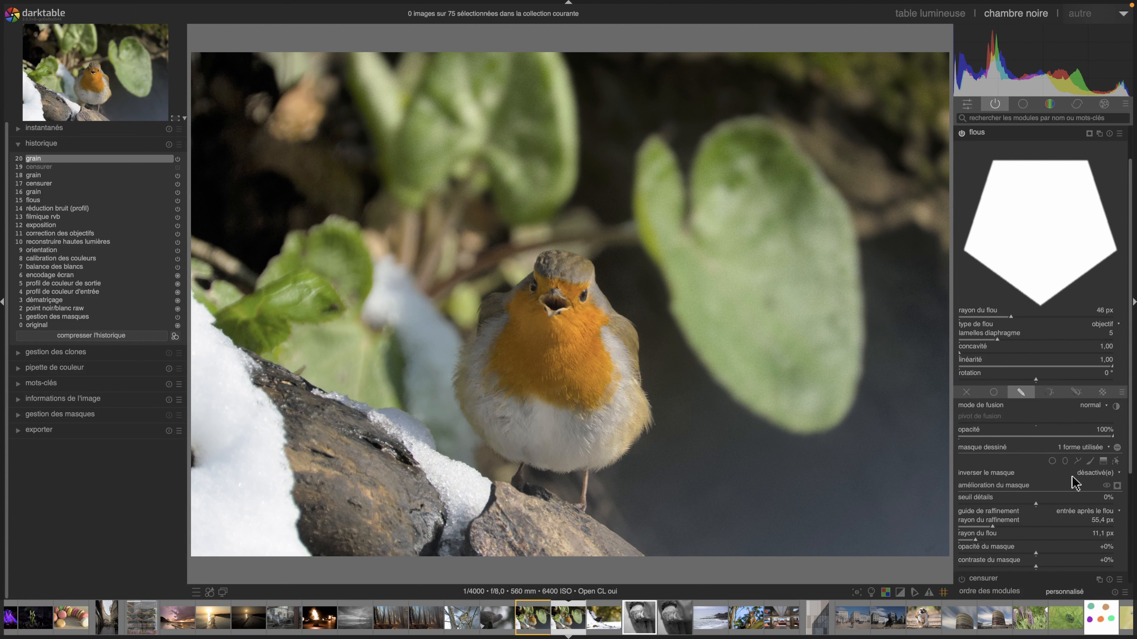
{"action": "left_click", "coordinate": [1077, 466]}
{"action": "left_click", "coordinate": [396, 270]}
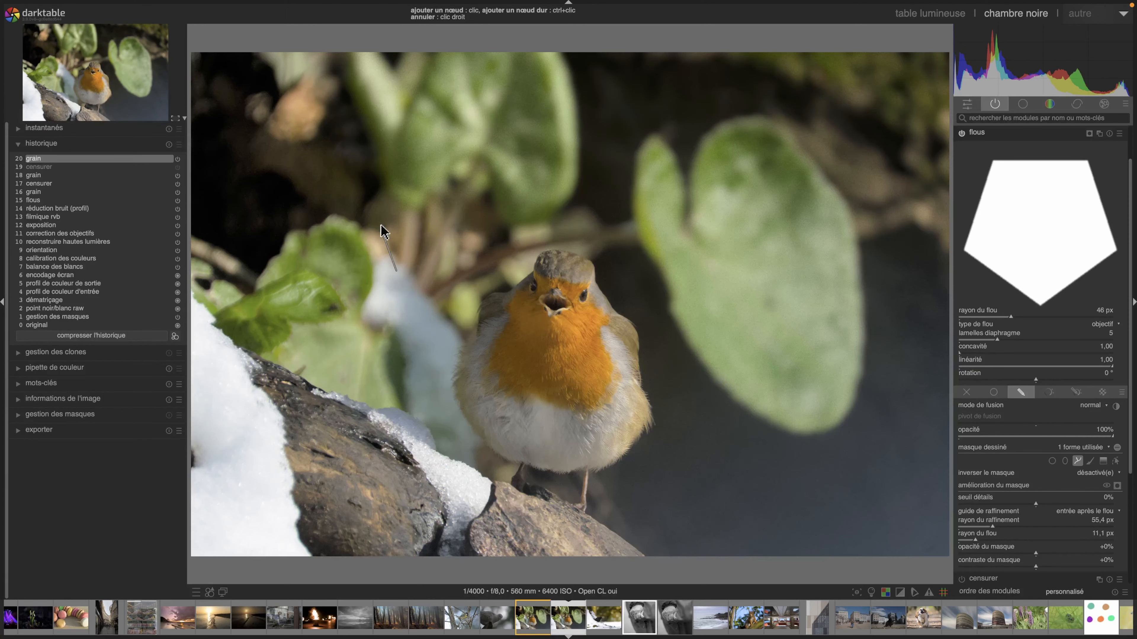
{"action": "left_click", "coordinate": [338, 207]}
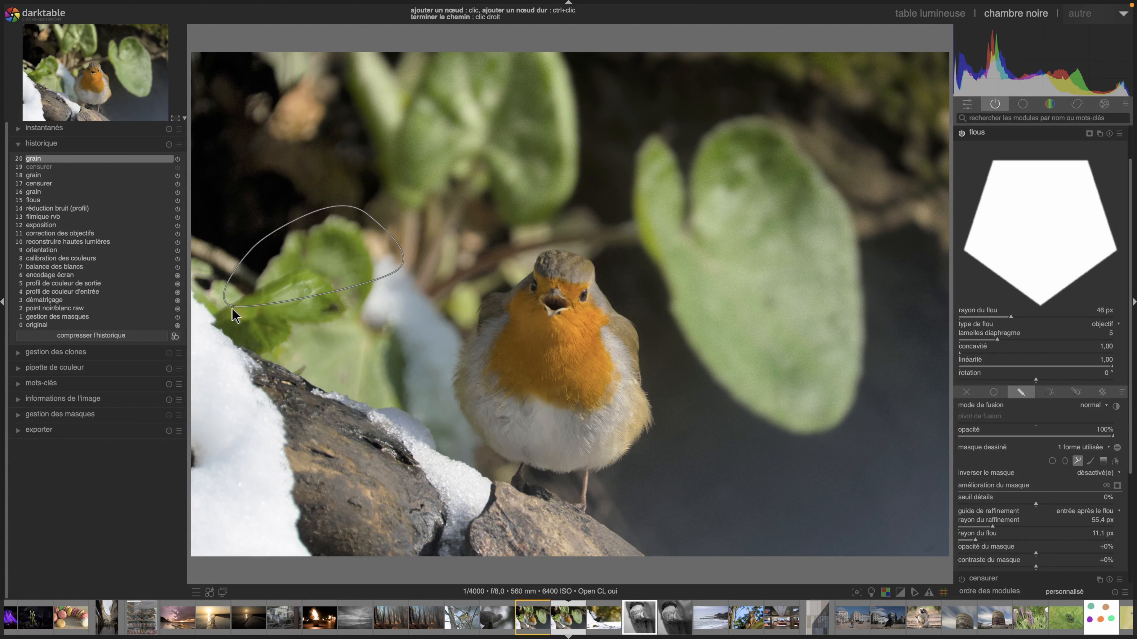
{"action": "left_click", "coordinate": [252, 344]}
{"action": "left_click", "coordinate": [304, 368]}
{"action": "left_click", "coordinate": [350, 387]}
{"action": "left_click", "coordinate": [397, 399]}
{"action": "left_click", "coordinate": [414, 333]}
{"action": "right_click", "coordinate": [414, 309]}
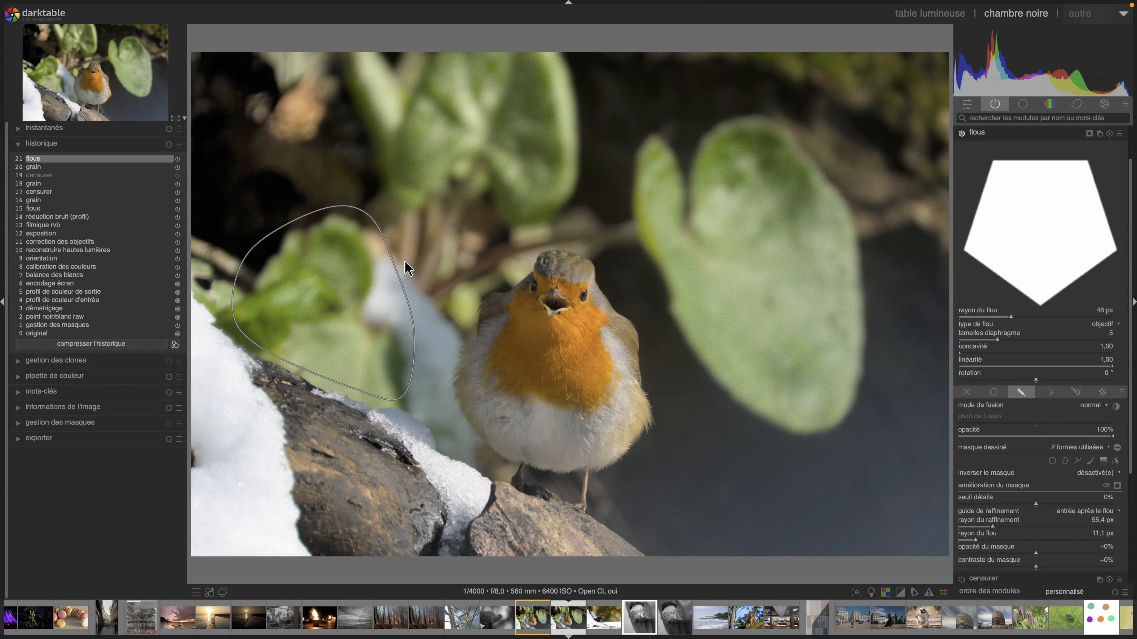
{"action": "left_click", "coordinate": [1116, 486]}
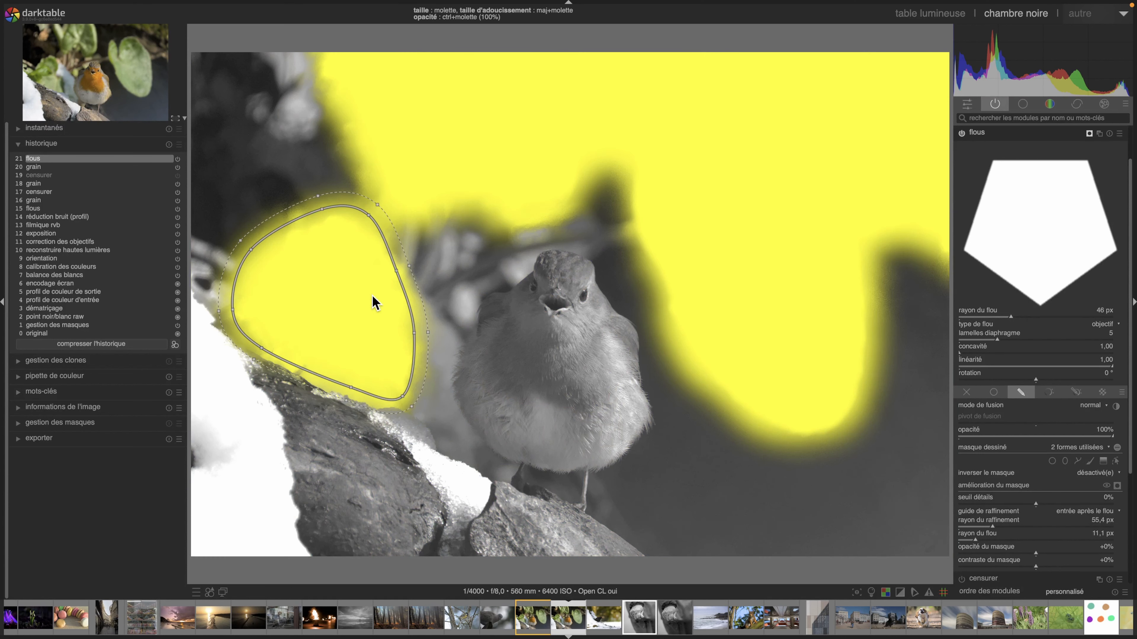
{"action": "left_click", "coordinate": [1117, 486]}
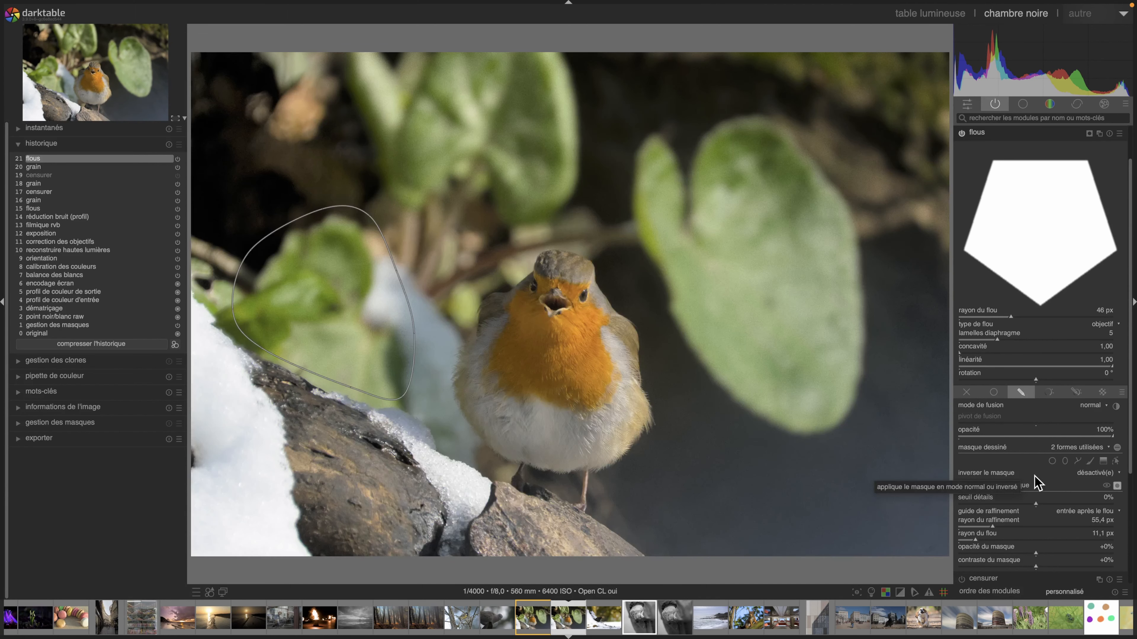
Try the grain module at 4403 ISO granularity and 73% force, reduce it to 1872 ISO and 25%, and collapse it
{"action": "left_click", "coordinate": [977, 132]}
{"action": "left_click", "coordinate": [978, 148]}
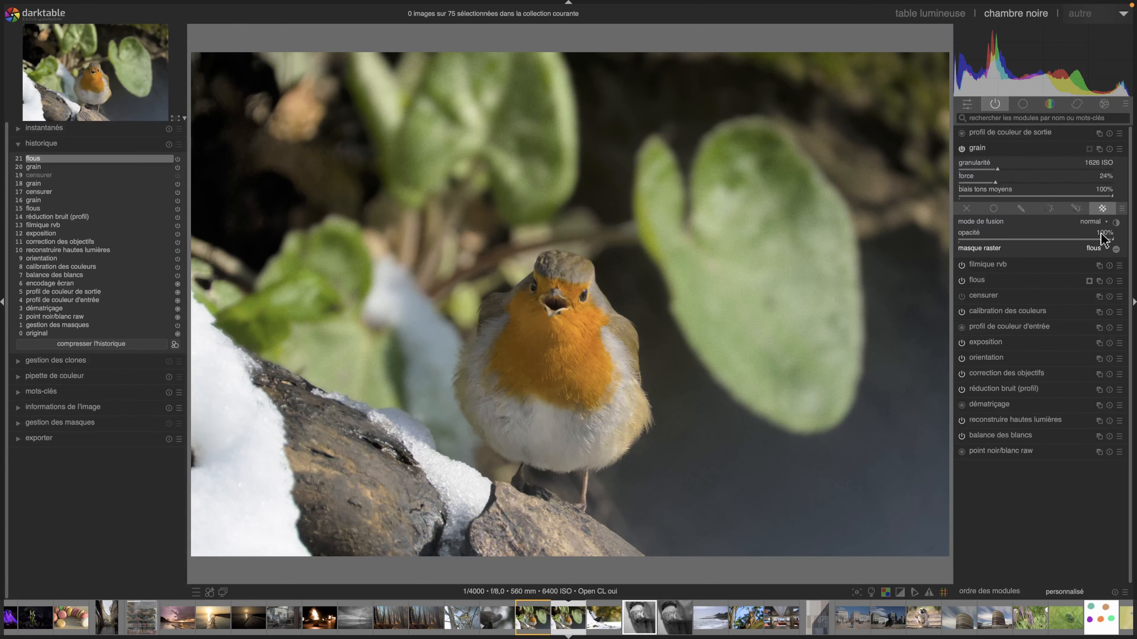
{"action": "left_click_drag", "start_coordinate": [1028, 169], "coordinate": [1064, 170]}
{"action": "left_click", "coordinate": [1071, 184]}
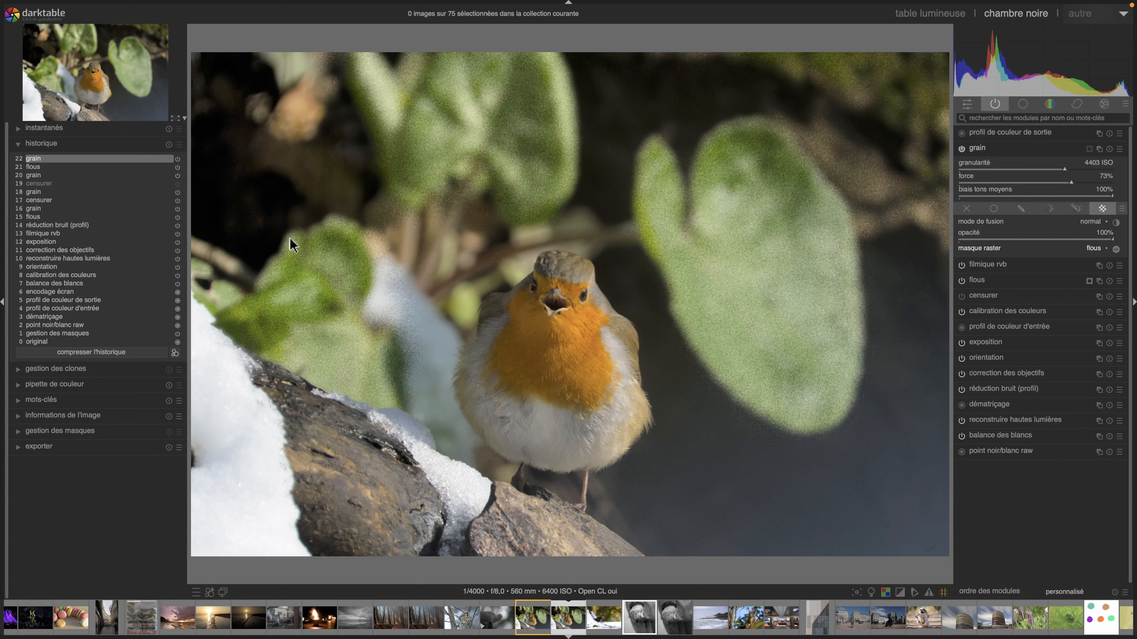
{"action": "left_click", "coordinate": [1003, 170]}
{"action": "left_click", "coordinate": [998, 169]}
{"action": "left_click", "coordinate": [997, 182]}
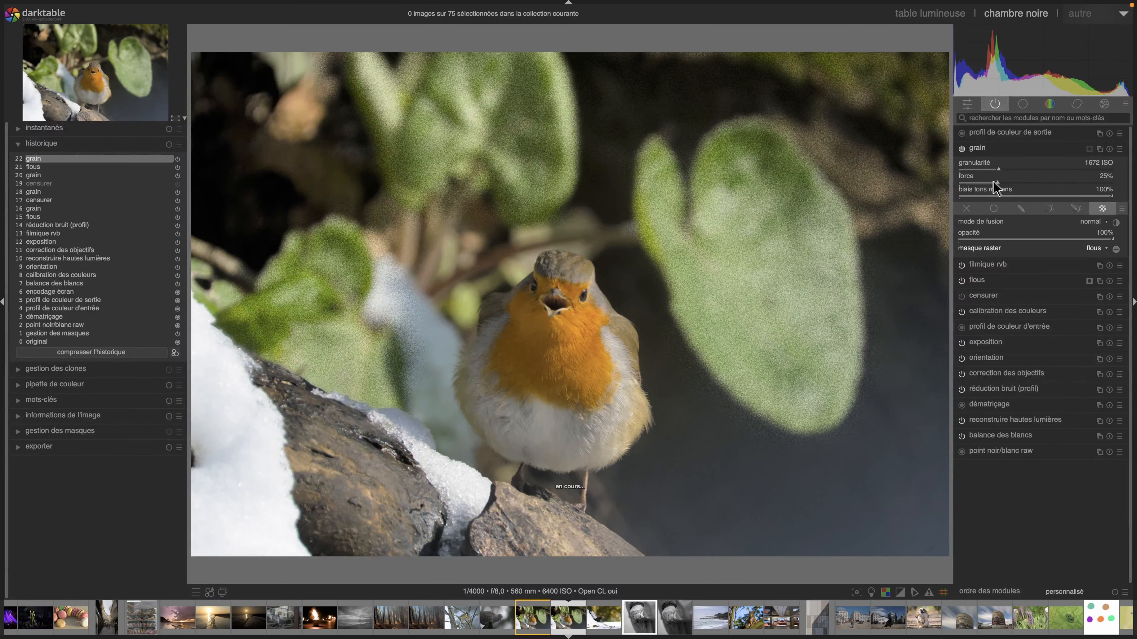
{"action": "left_click", "coordinate": [989, 149]}
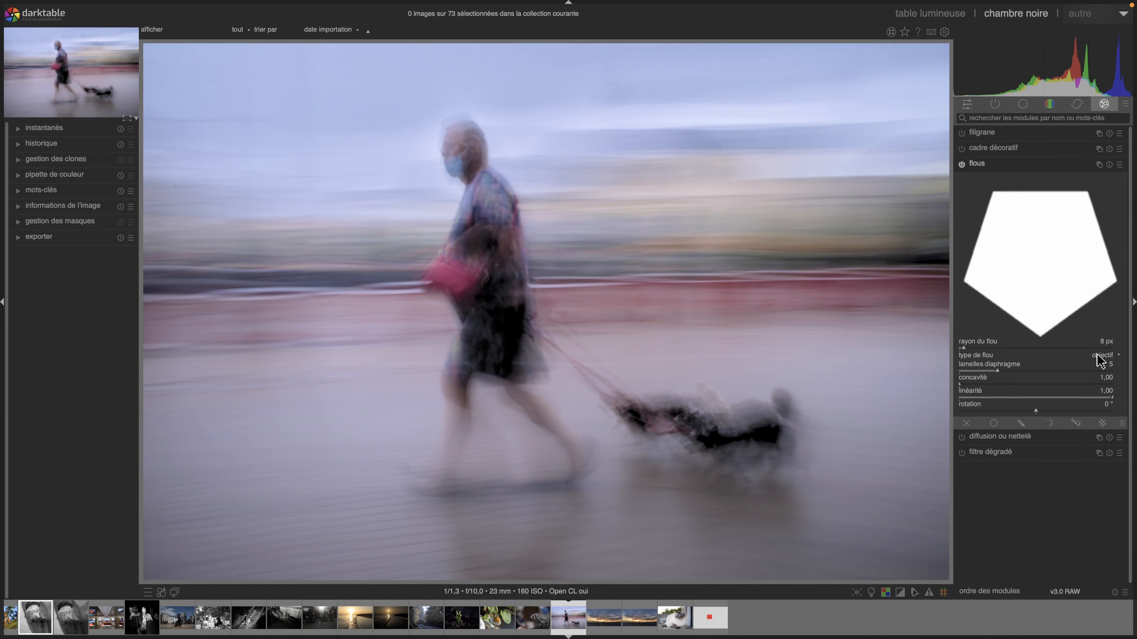
Set the flous blur type to mouvement on the beach photo, and display and collapse the image information
{"action": "left_click", "coordinate": [1105, 357]}
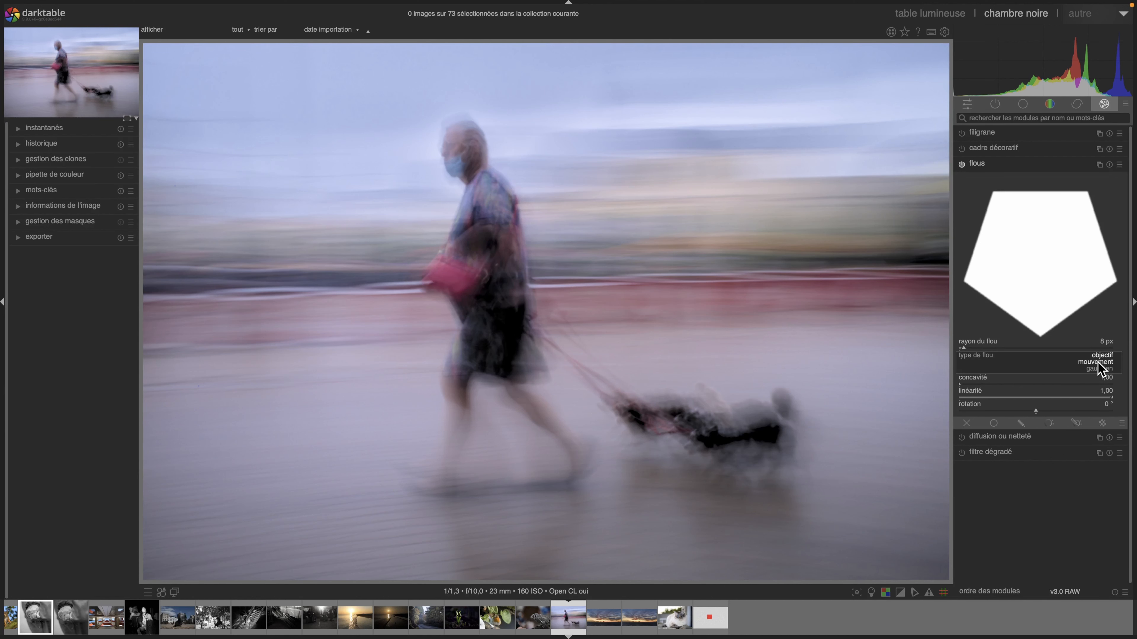
{"action": "left_click", "coordinate": [1097, 362]}
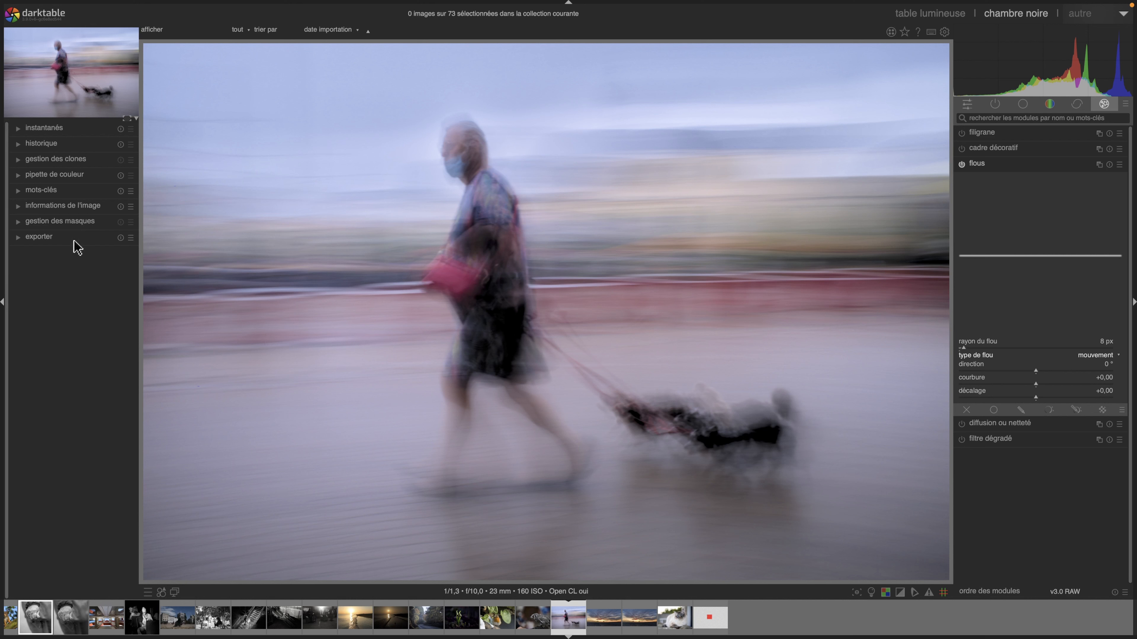
{"action": "left_click", "coordinate": [15, 204]}
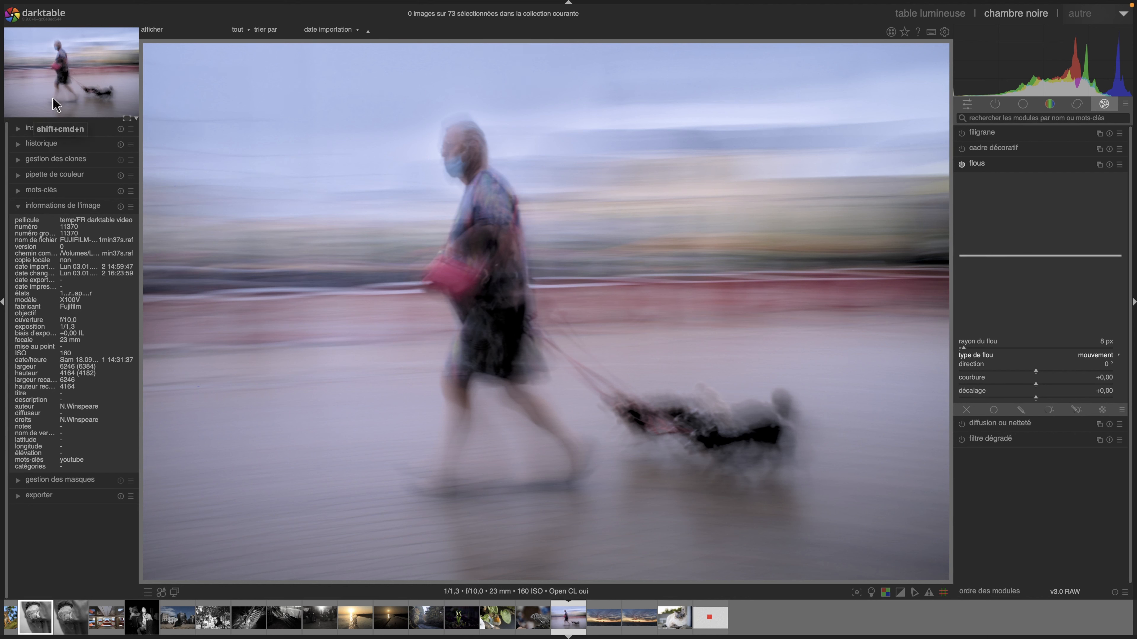
{"action": "left_click", "coordinate": [18, 206]}
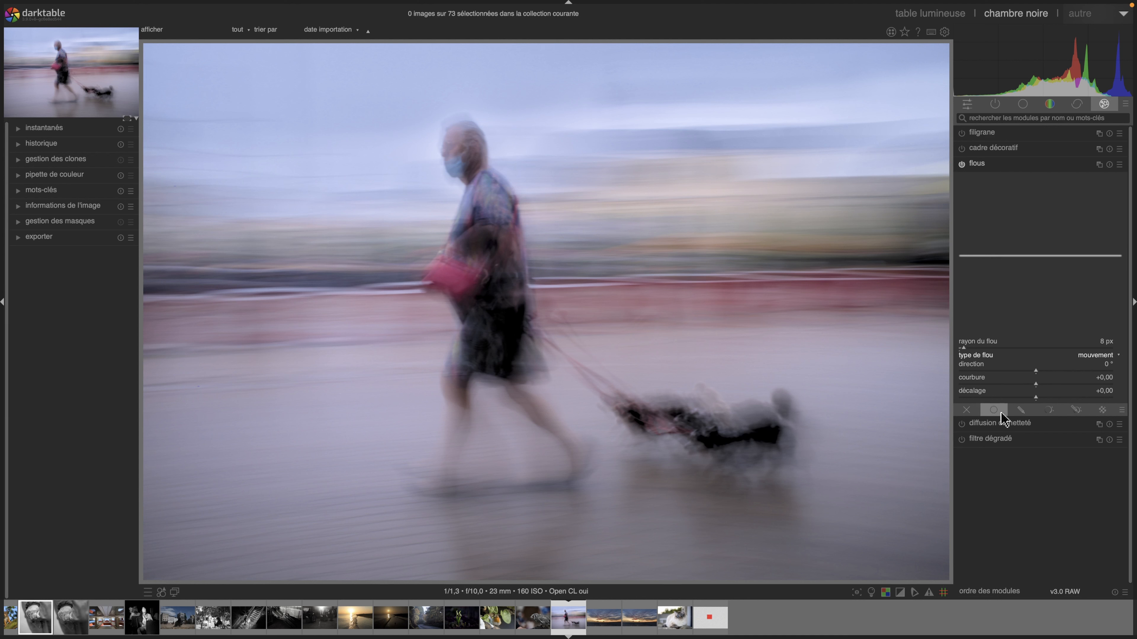
Draw a closed path mask around the walking person and the dog in flous, and adjust the softness of its edge
{"action": "left_click", "coordinate": [1021, 410]}
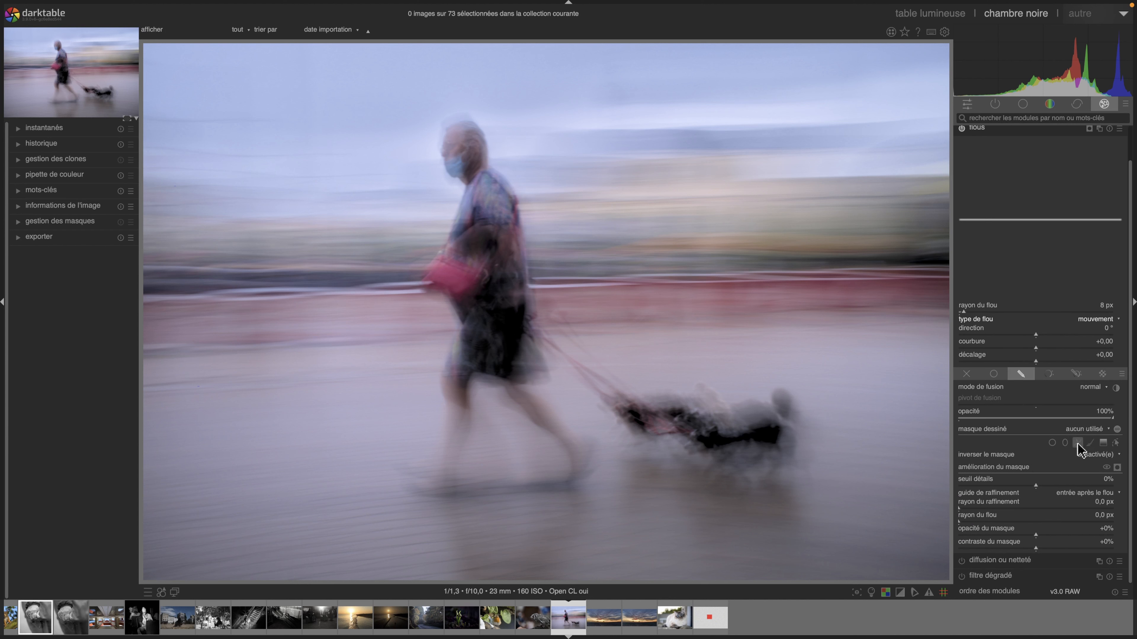
{"action": "left_click", "coordinate": [1078, 442]}
{"action": "left_click", "coordinate": [560, 223]}
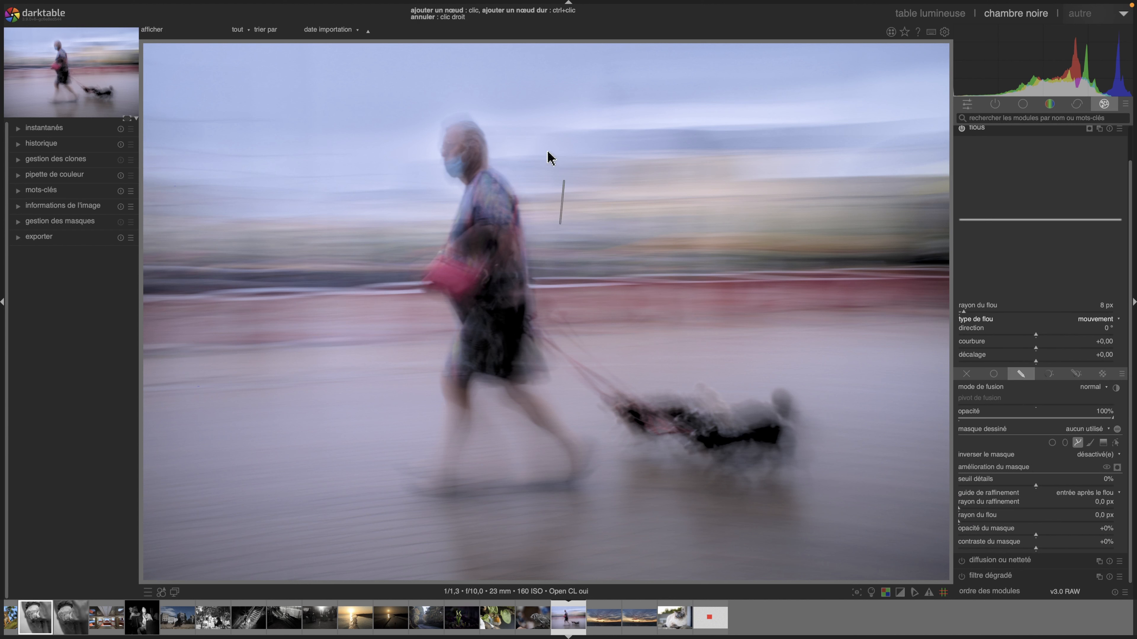
{"action": "left_click", "coordinate": [520, 154]}
{"action": "left_click", "coordinate": [501, 116]}
{"action": "left_click", "coordinate": [440, 93]}
{"action": "left_click", "coordinate": [405, 125]}
{"action": "left_click", "coordinate": [402, 165]}
{"action": "left_click", "coordinate": [426, 197]}
{"action": "left_click", "coordinate": [406, 245]}
{"action": "left_click", "coordinate": [388, 296]}
{"action": "left_click", "coordinate": [387, 319]}
{"action": "left_click", "coordinate": [416, 336]}
{"action": "left_click", "coordinate": [405, 372]}
{"action": "left_click", "coordinate": [395, 421]}
{"action": "left_click", "coordinate": [379, 443]}
{"action": "left_click", "coordinate": [378, 479]}
{"action": "left_click", "coordinate": [390, 514]}
{"action": "left_click", "coordinate": [452, 516]}
{"action": "left_click", "coordinate": [496, 514]}
{"action": "left_click", "coordinate": [534, 507]}
{"action": "left_click", "coordinate": [643, 503]}
{"action": "left_click", "coordinate": [669, 500]}
{"action": "left_click", "coordinate": [751, 510]}
{"action": "left_click", "coordinate": [811, 505]}
{"action": "left_click", "coordinate": [844, 459]}
{"action": "left_click", "coordinate": [844, 390]}
{"action": "left_click", "coordinate": [779, 365]}
{"action": "left_click", "coordinate": [715, 365]}
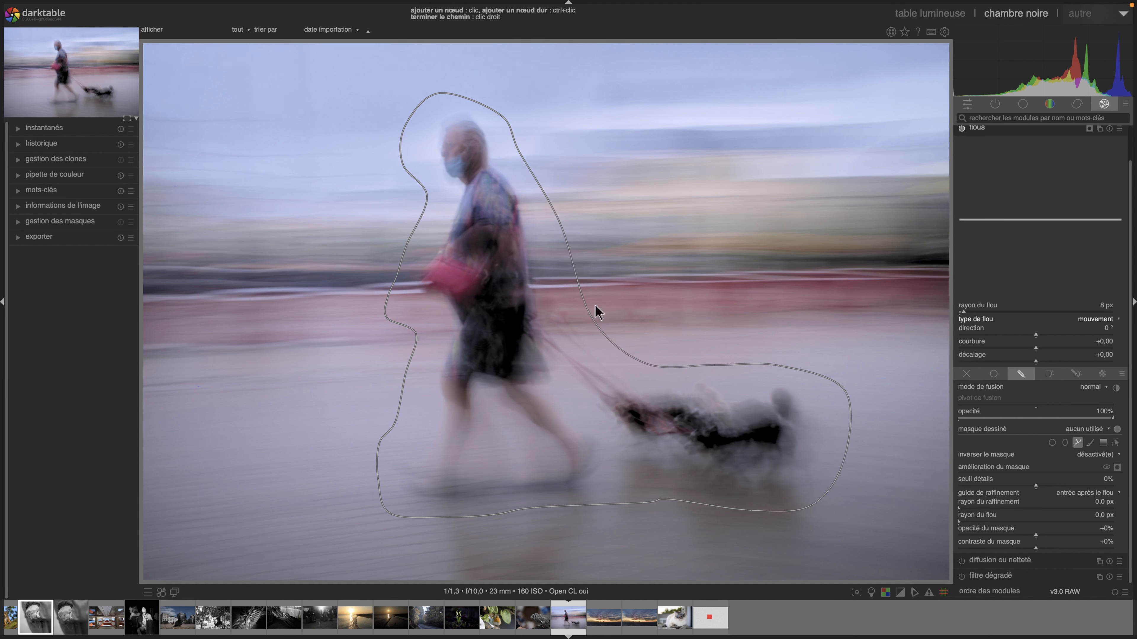
{"action": "left_click", "coordinate": [597, 287]}
{"action": "right_click", "coordinate": [564, 254]}
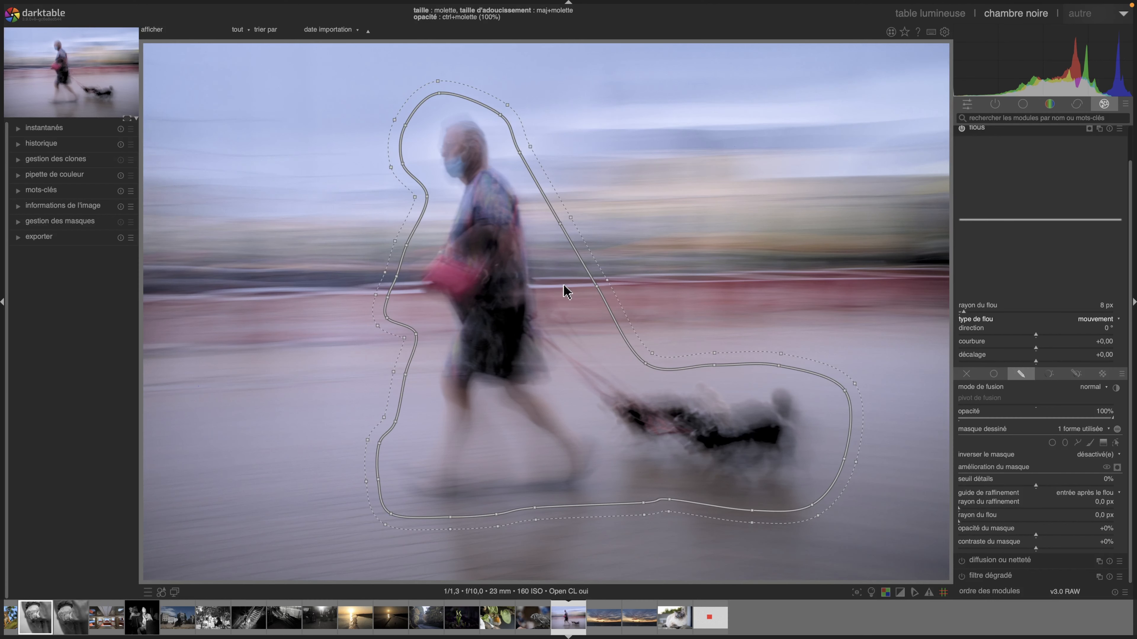
{"action": "scroll", "coordinate": [567, 293], "scroll_direction": "up", "scroll_amount": 3, "text": "shift"}
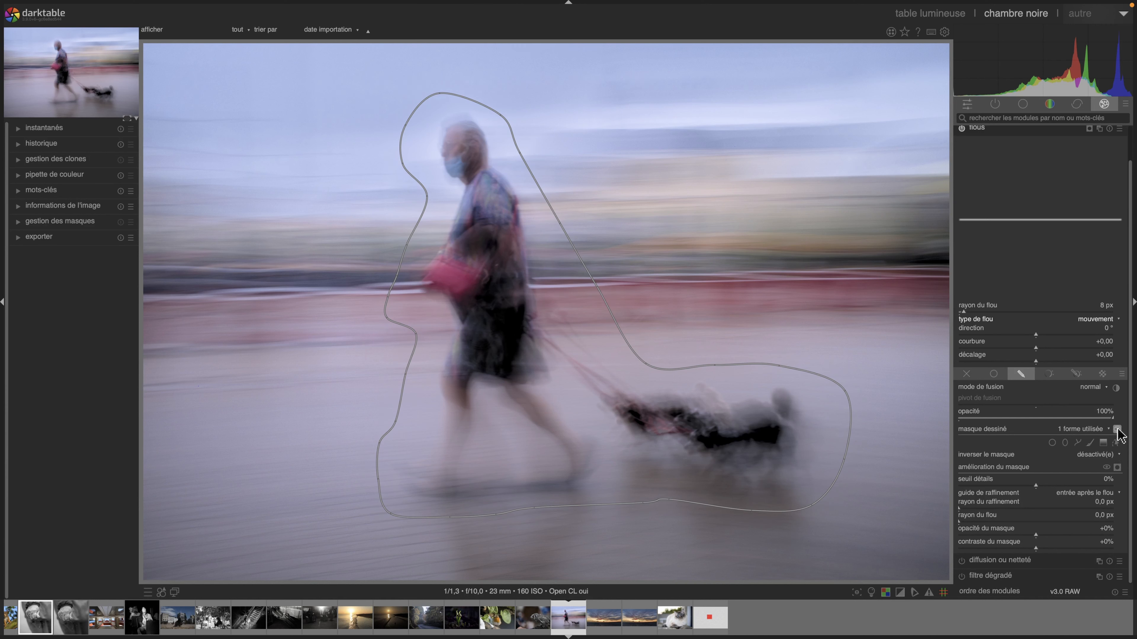
Invert the drawn path so the mask covers the surroundings, and set its refinement radius to 76,8 px using the mask overlay
{"action": "left_click", "coordinate": [1117, 468]}
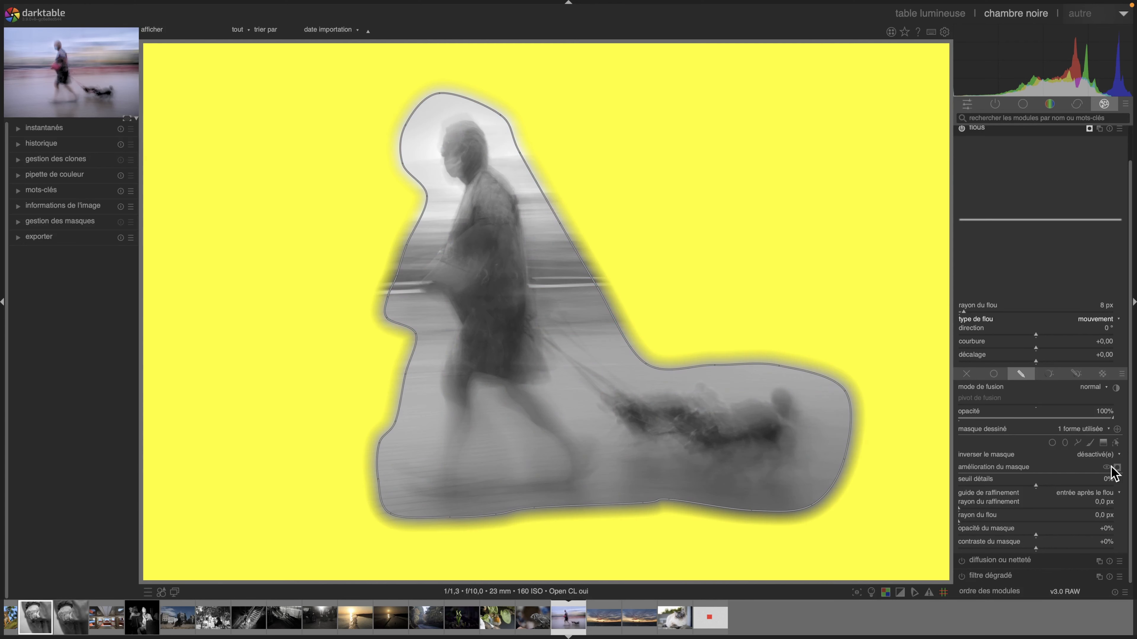
{"action": "left_click", "coordinate": [987, 510]}
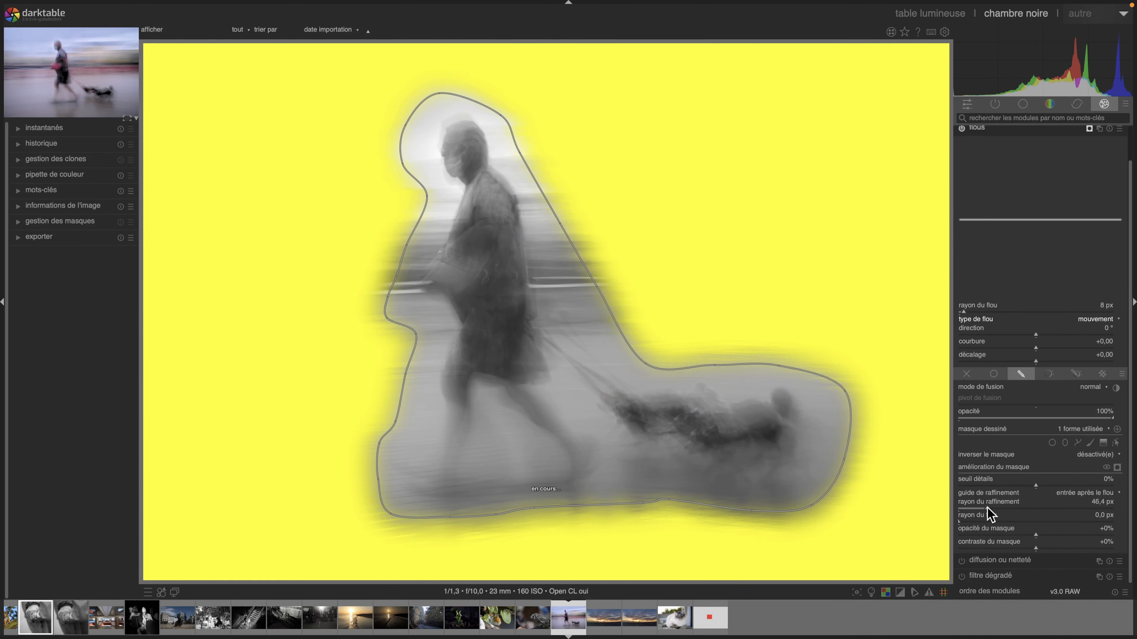
{"action": "left_click", "coordinate": [999, 508]}
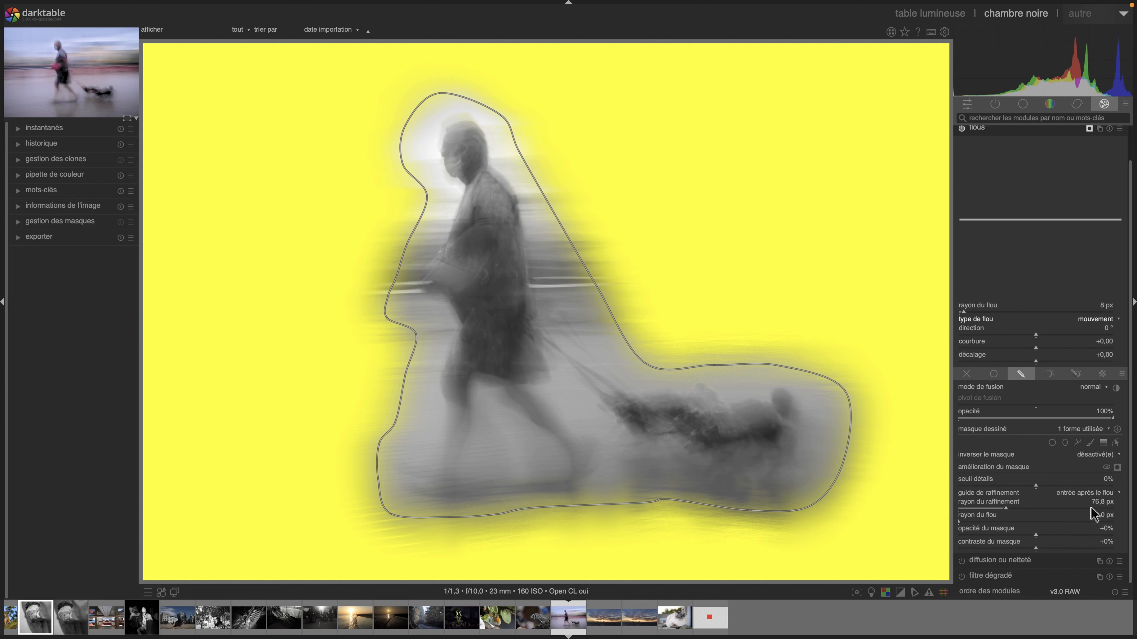
{"action": "left_click", "coordinate": [1117, 467]}
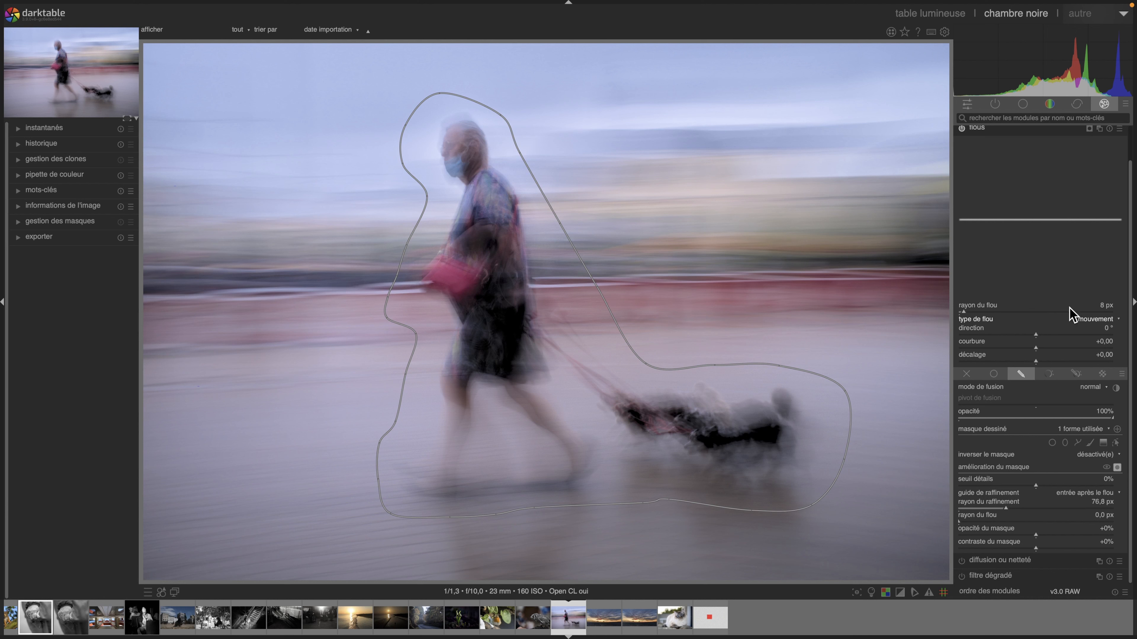
Set the motion blur's direction to 1° and its blur radius to 93 px
{"action": "scroll", "coordinate": [1072, 310], "scroll_direction": "up", "scroll_amount": 1}
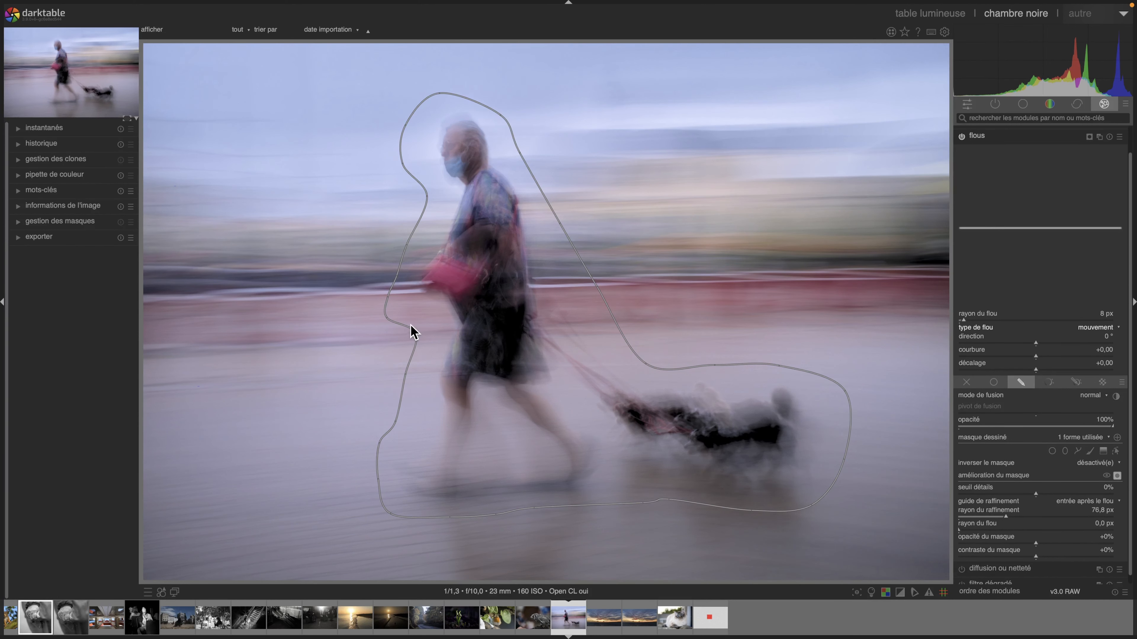
{"action": "left_click", "coordinate": [1036, 343]}
{"action": "scroll", "coordinate": [1037, 343], "scroll_direction": "down", "scroll_amount": 4}
{"action": "scroll", "coordinate": [1036, 343], "scroll_direction": "down", "scroll_amount": 4}
{"action": "scroll", "coordinate": [1036, 344], "scroll_direction": "up", "scroll_amount": 2}
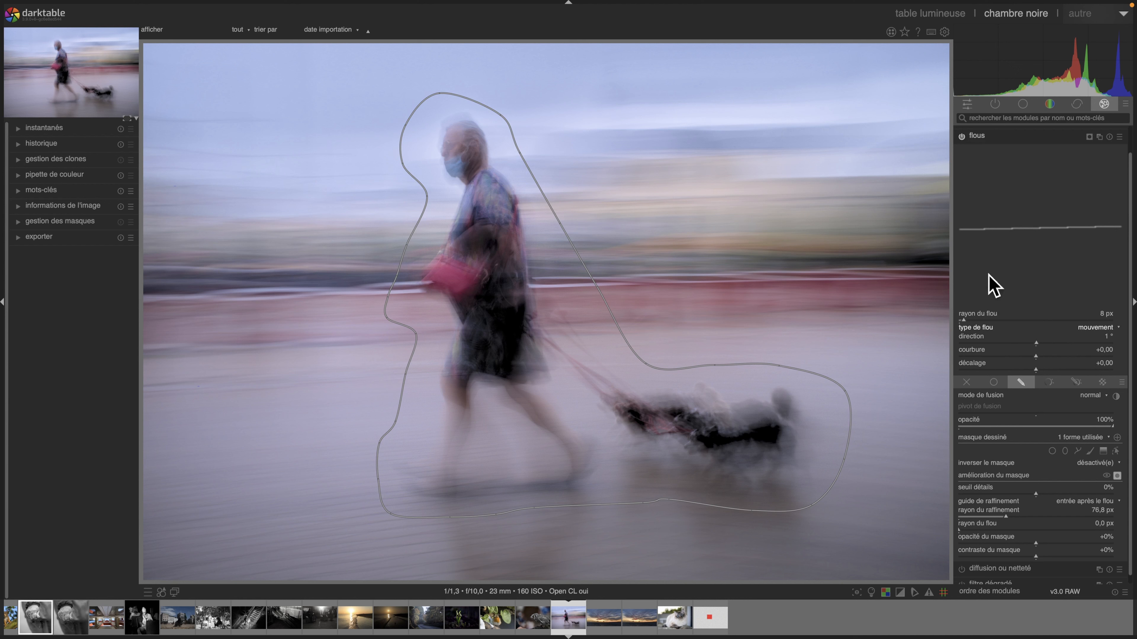
{"action": "left_click", "coordinate": [1065, 319]}
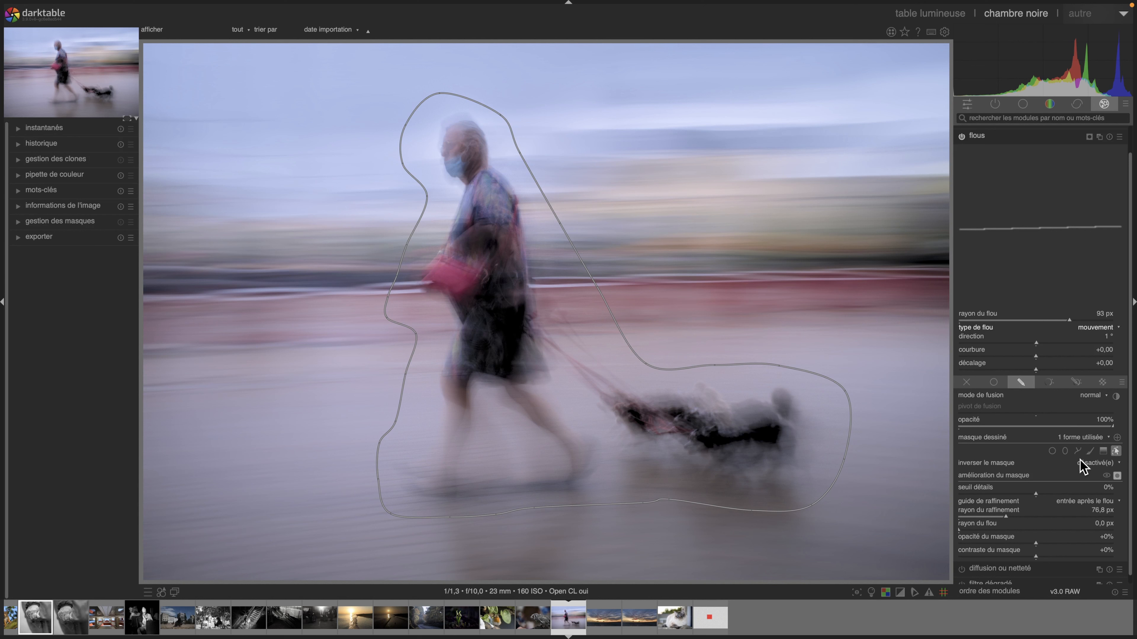
Hide the path outline and switch flous off and on to compare the beach photo with and without motion blur
{"action": "left_click", "coordinate": [1115, 450]}
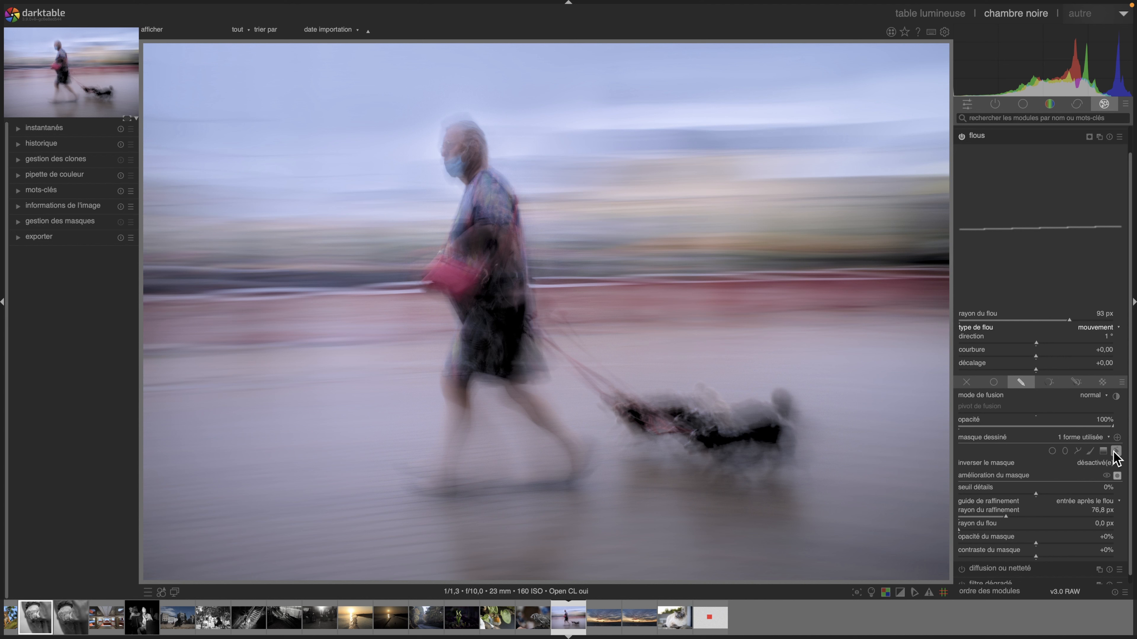
{"action": "left_click", "coordinate": [961, 137]}
{"action": "left_click", "coordinate": [962, 136]}
{"action": "left_click", "coordinate": [961, 135]}
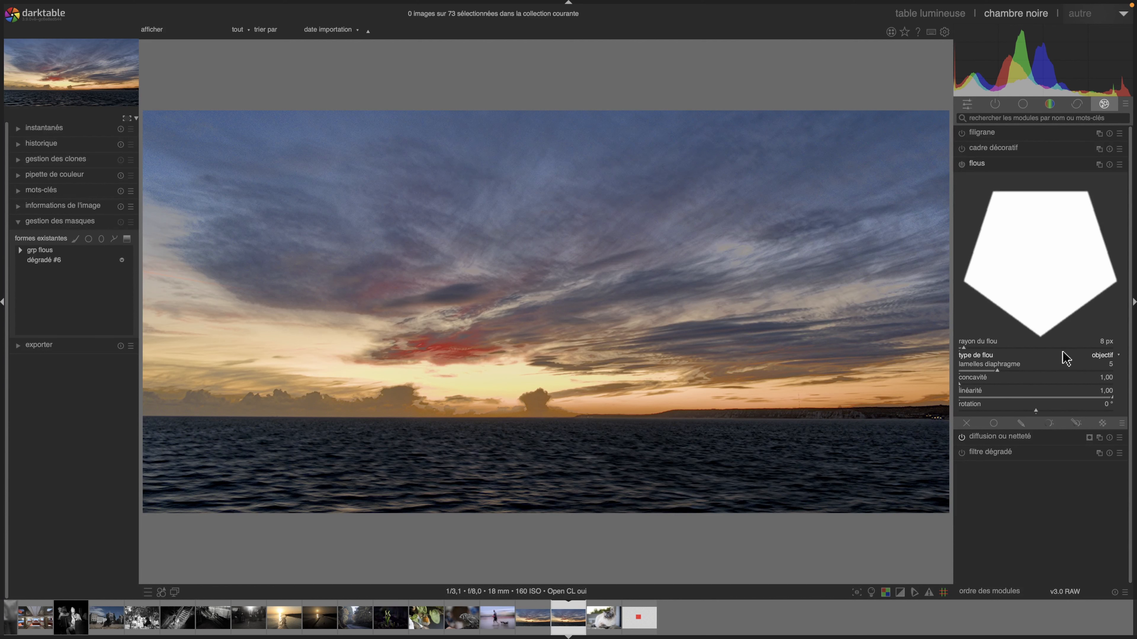
Set flous to mouvement on the sunset photo with the existing gradient as drawn mask over the sea, and check its overlay
{"action": "left_click", "coordinate": [1109, 355]}
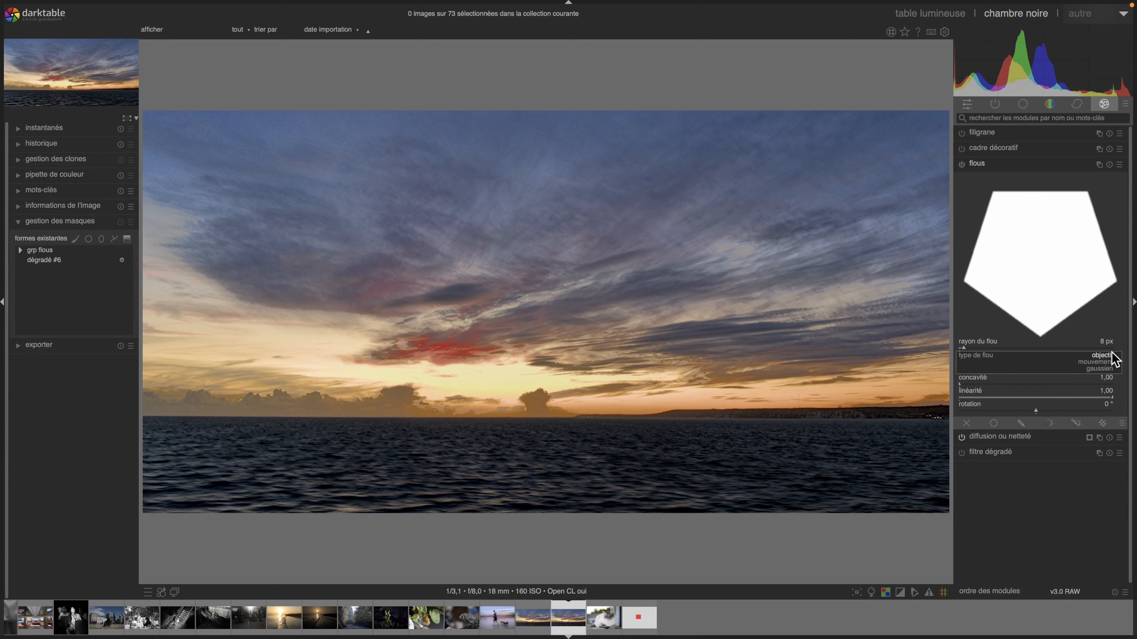
{"action": "left_click", "coordinate": [1098, 364]}
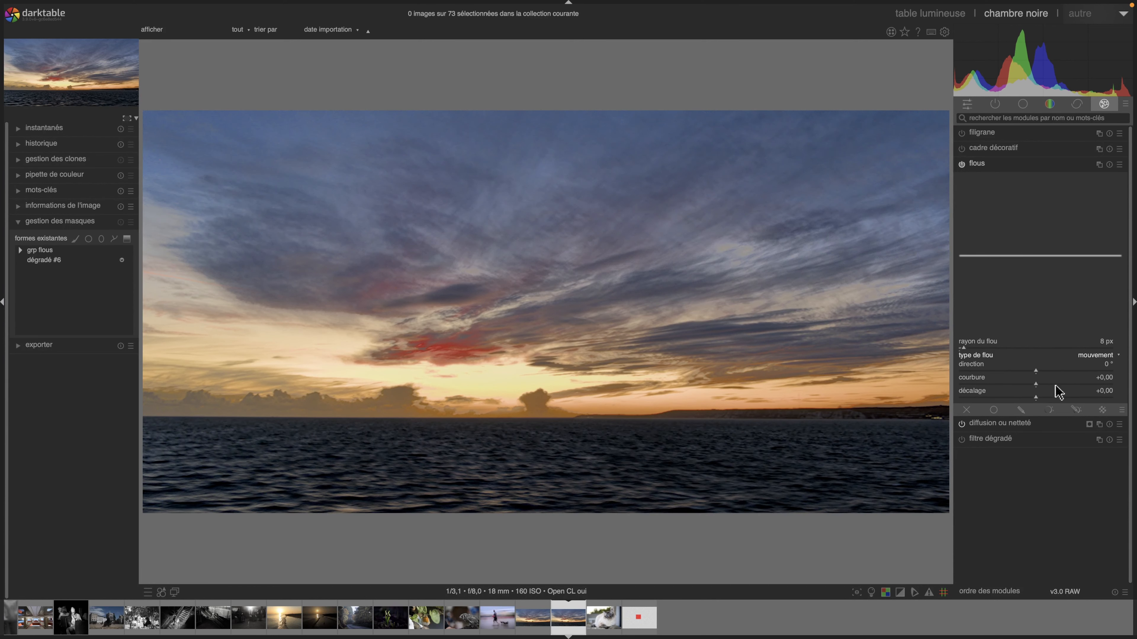
{"action": "left_click", "coordinate": [1022, 410]}
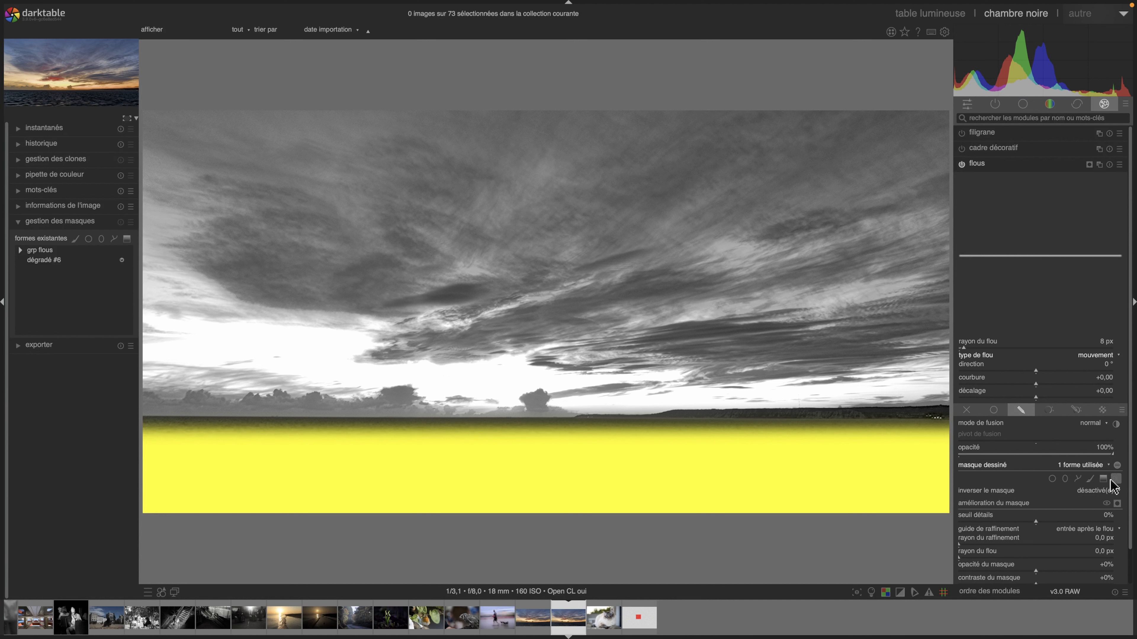
{"action": "left_click", "coordinate": [1117, 504]}
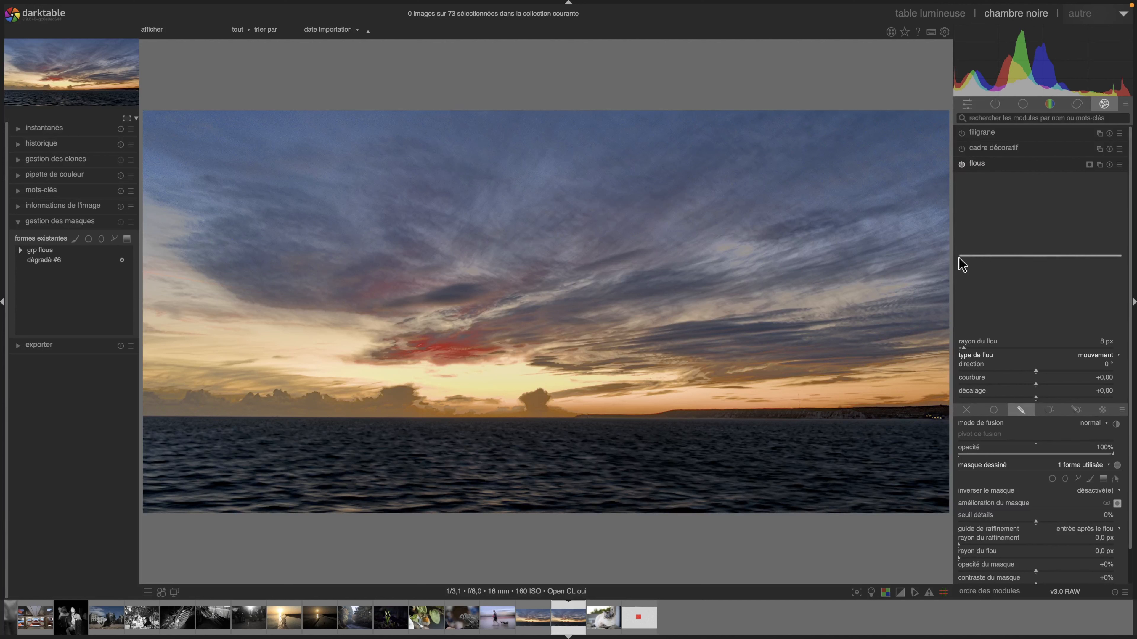
Set the sea's motion blur radius to 54 px and its curvature to +1,19
{"action": "left_click", "coordinate": [999, 346]}
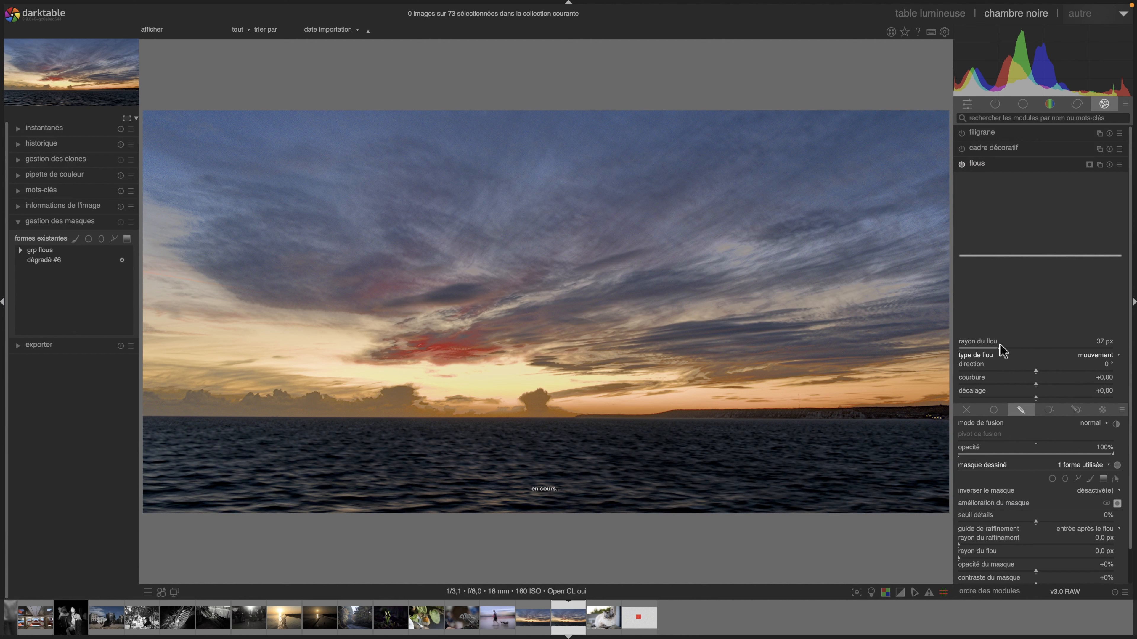
{"action": "left_click", "coordinate": [1020, 347]}
{"action": "left_click_drag", "start_coordinate": [1037, 385], "coordinate": [1081, 386]}
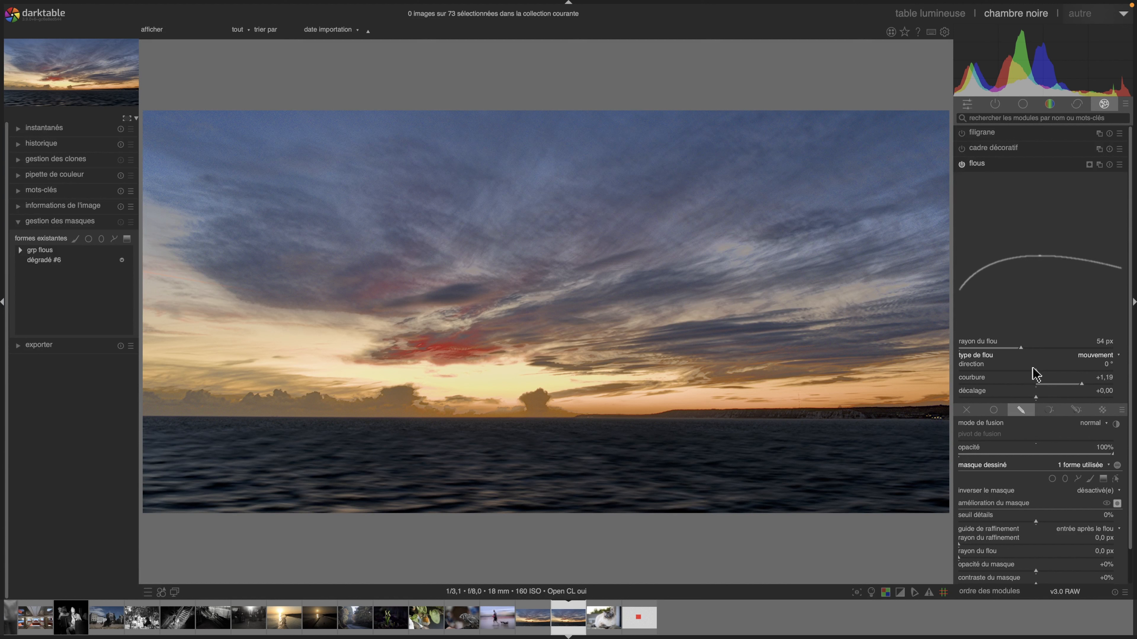
Try motion blur offsets of +0,29, +0,46, -0,80, -0,08 and +0,19 on the sea
{"action": "left_click", "coordinate": [1057, 398]}
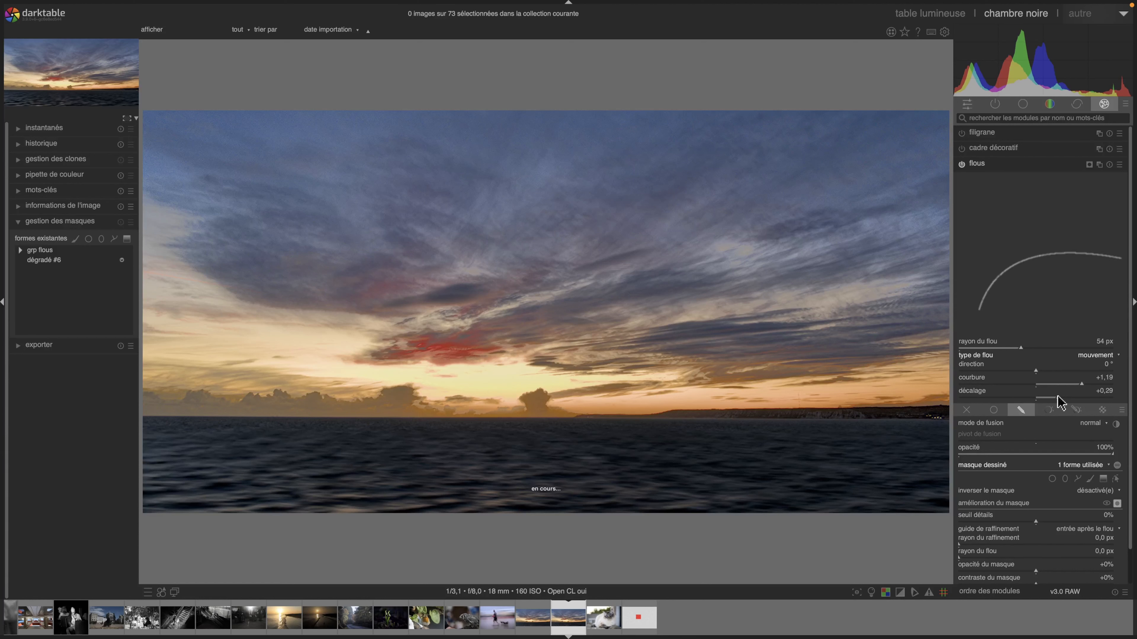
{"action": "left_click", "coordinate": [1070, 397]}
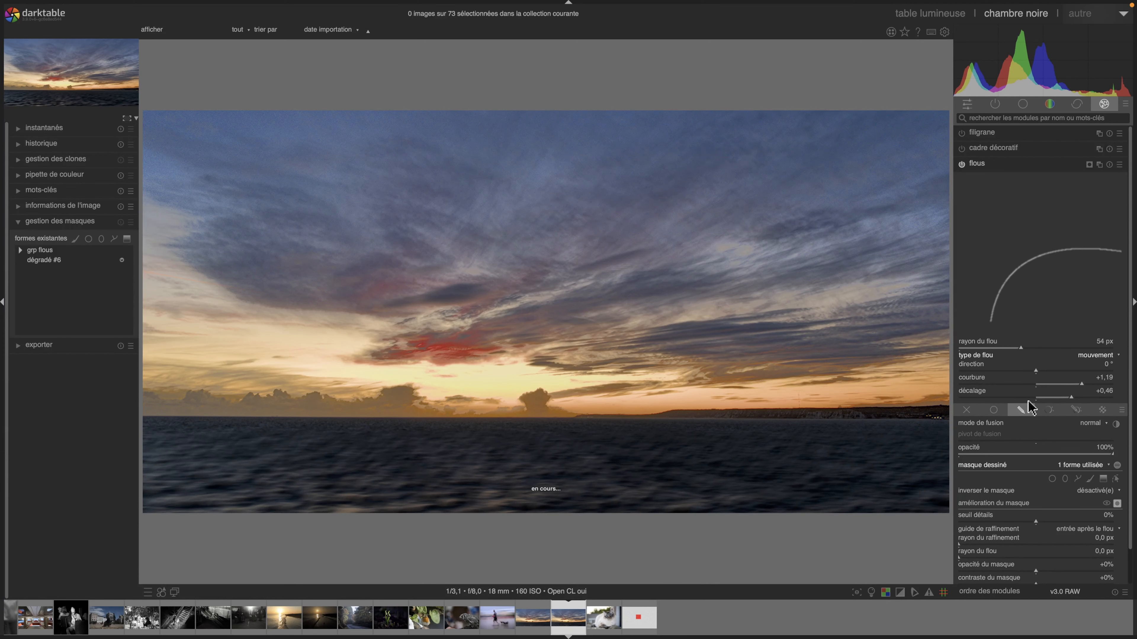
{"action": "left_click_drag", "start_coordinate": [990, 399], "coordinate": [975, 399]}
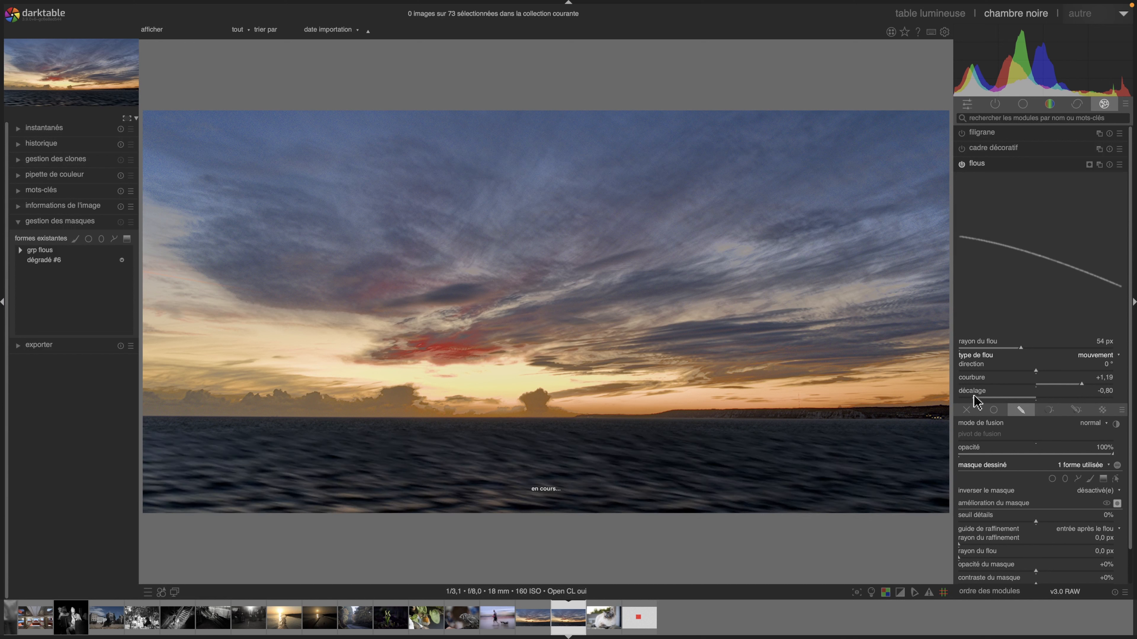
{"action": "left_click", "coordinate": [1012, 398]}
{"action": "left_click", "coordinate": [1030, 398]}
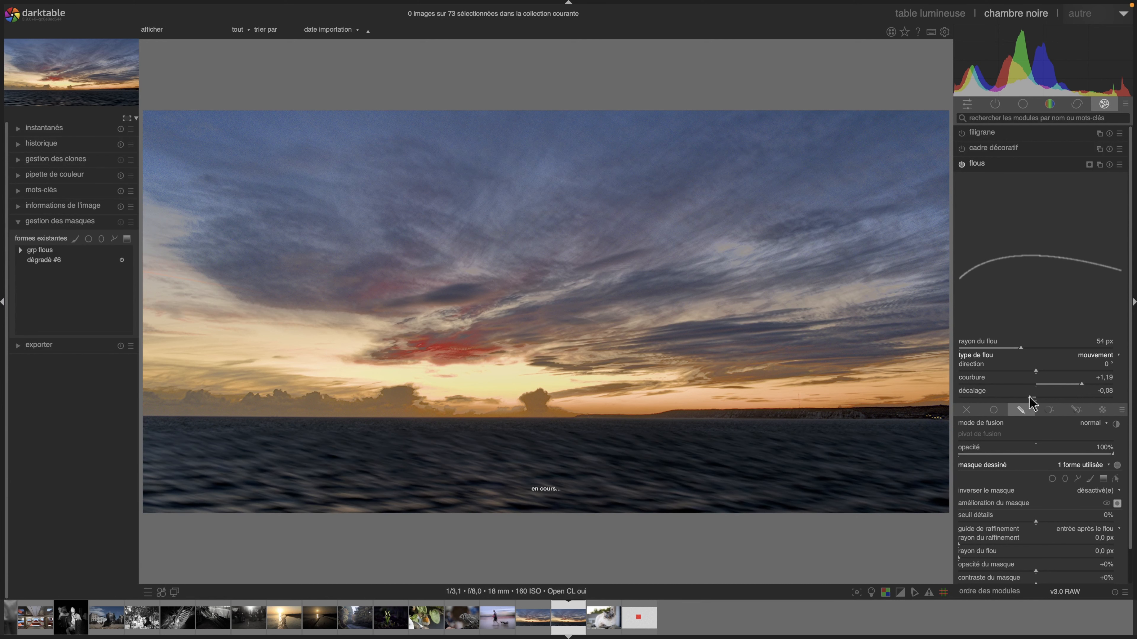
{"action": "left_click", "coordinate": [1050, 397]}
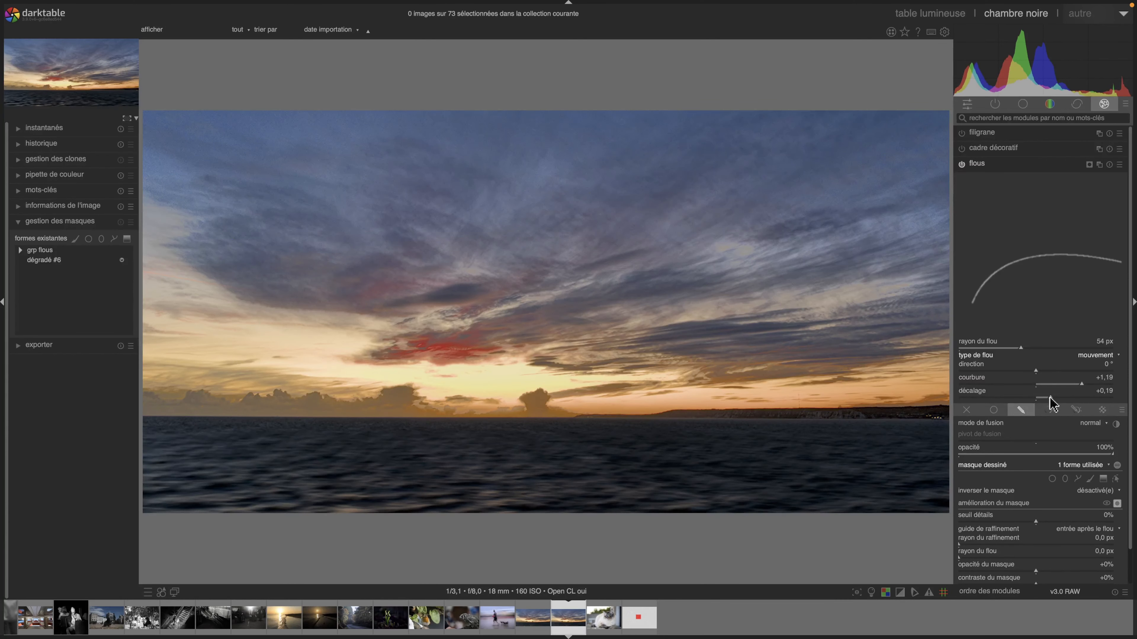
Set the motion blur's curvature to +0,88 and its offset to +0,63
{"action": "left_click", "coordinate": [1064, 384]}
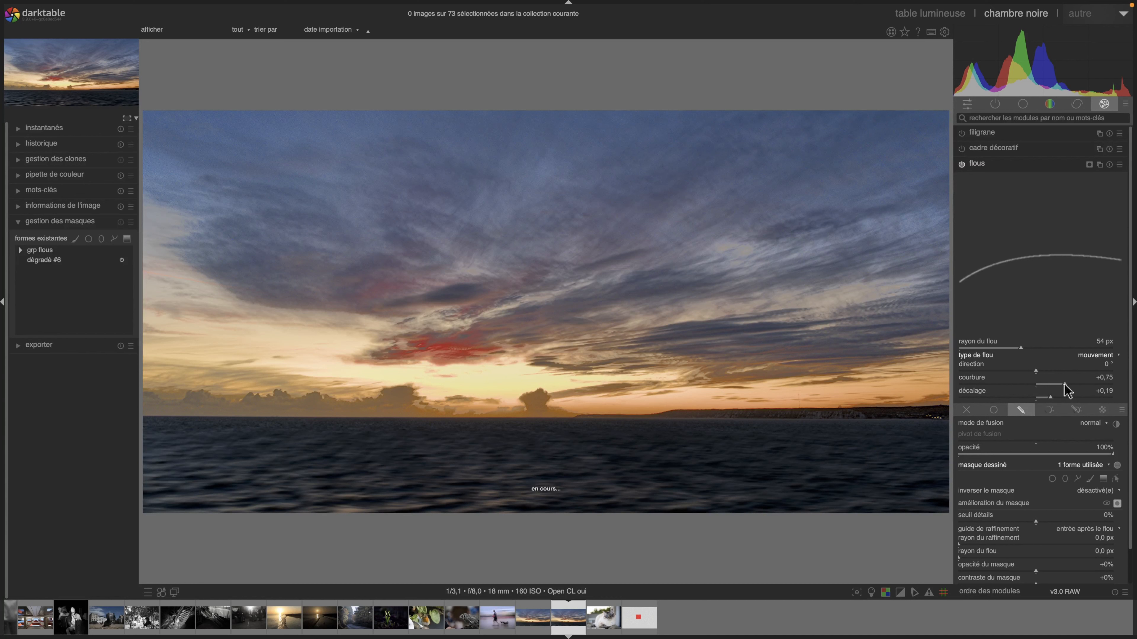
{"action": "left_click", "coordinate": [1070, 384]}
{"action": "left_click", "coordinate": [1059, 397]}
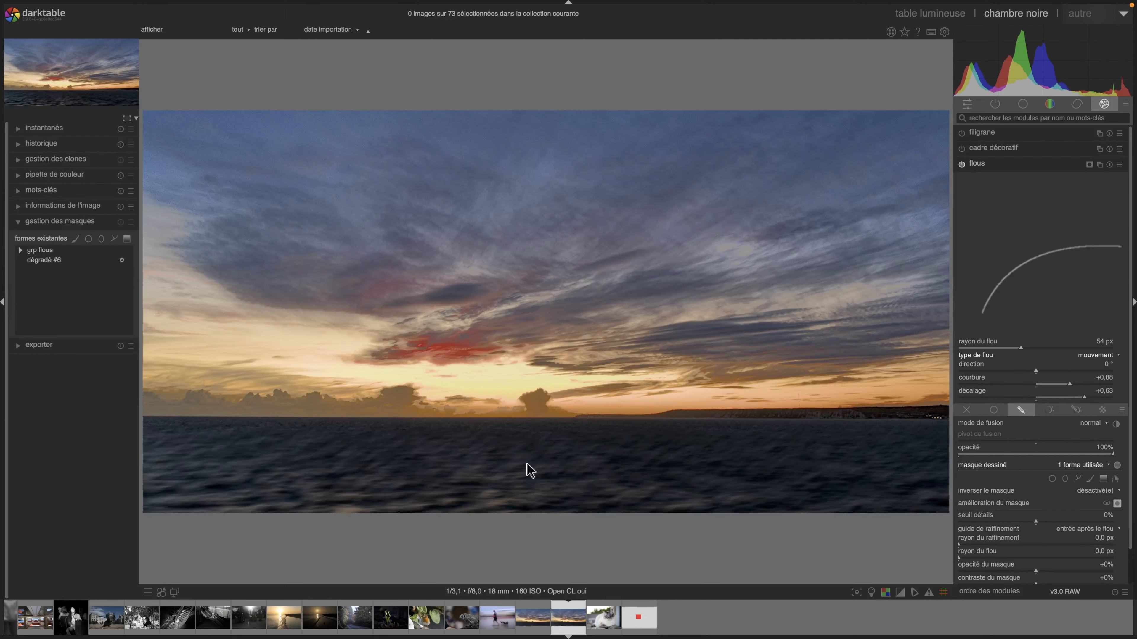
Set the sea motion blur's offset to +0,22 and its curvature to +1,05
{"action": "left_click", "coordinate": [1059, 397]}
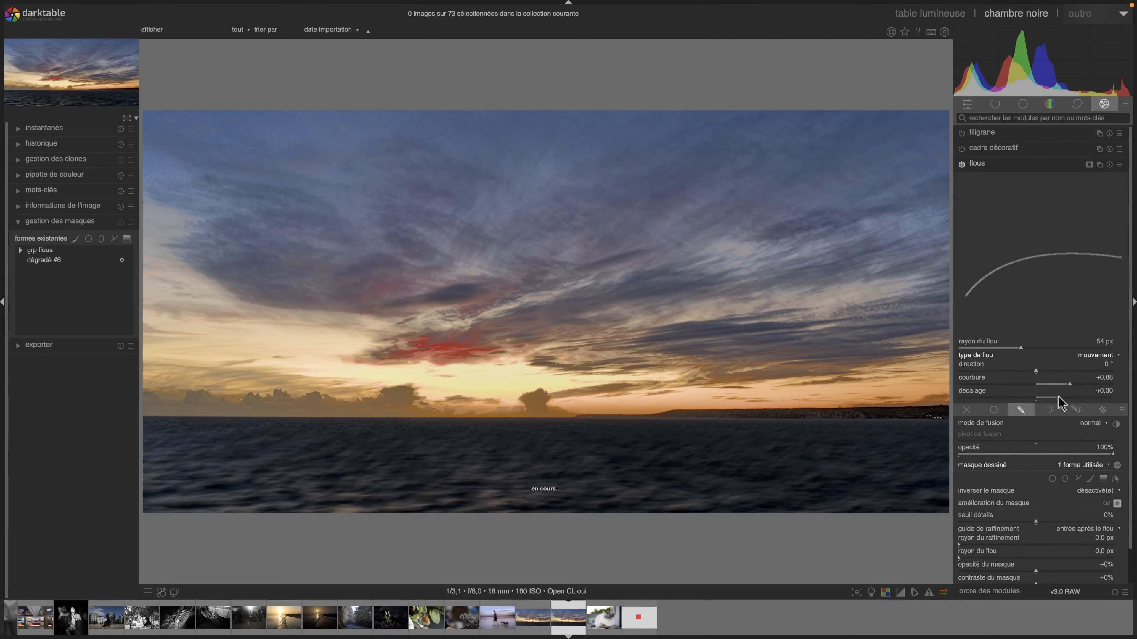
{"action": "left_click", "coordinate": [1052, 397]}
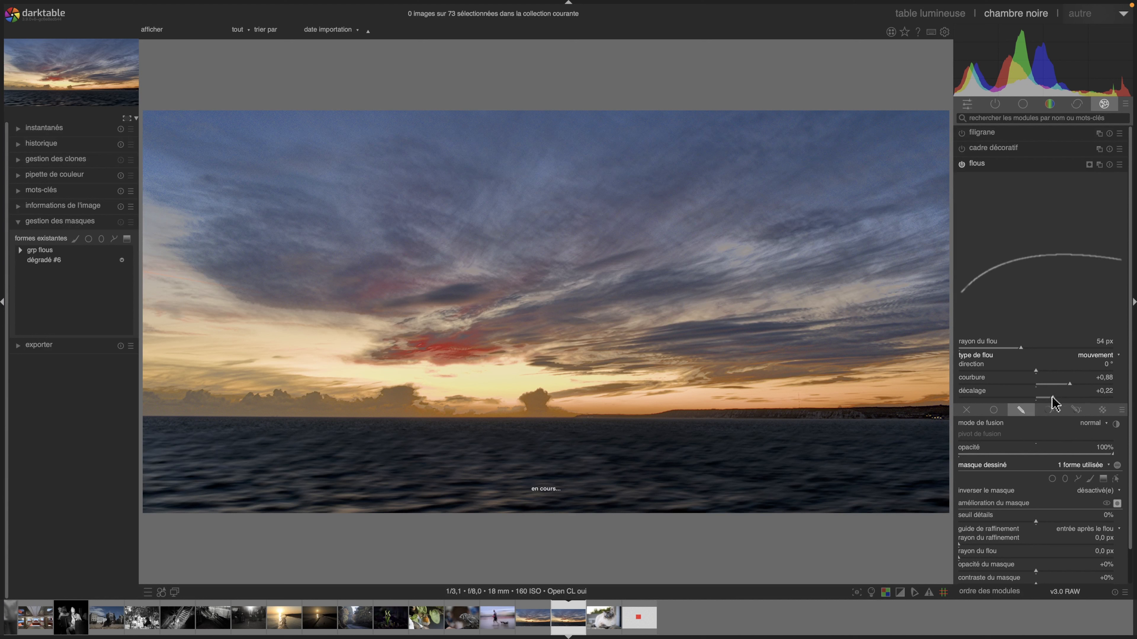
{"action": "left_click", "coordinate": [1076, 383]}
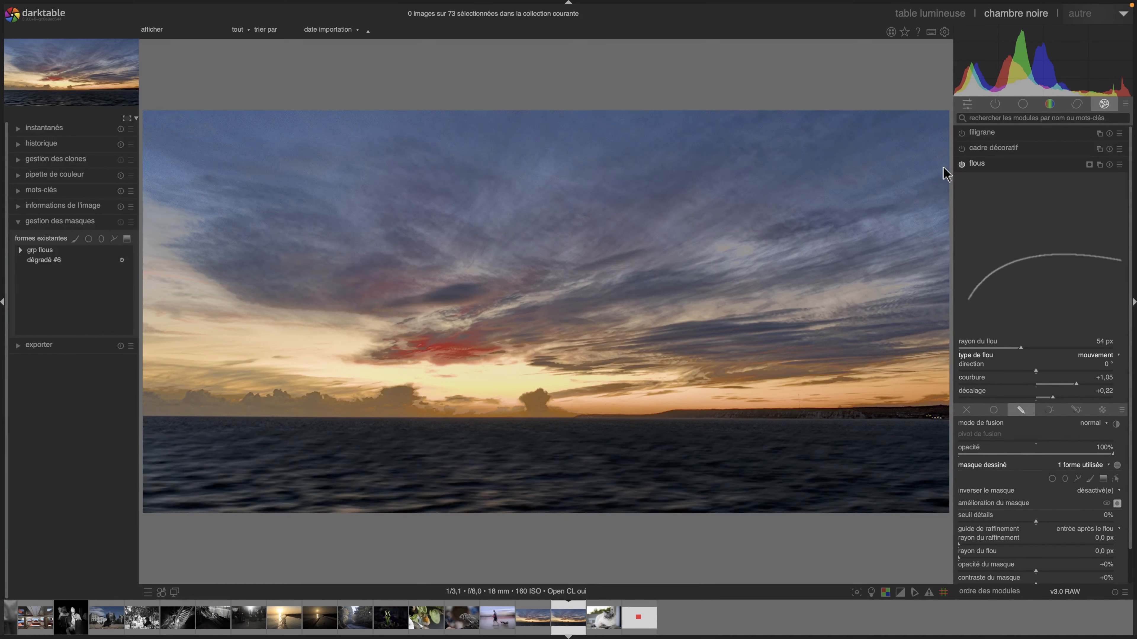
Compare the sea with and without the flous module several times, and collapse the module's settings
{"action": "left_click", "coordinate": [963, 165]}
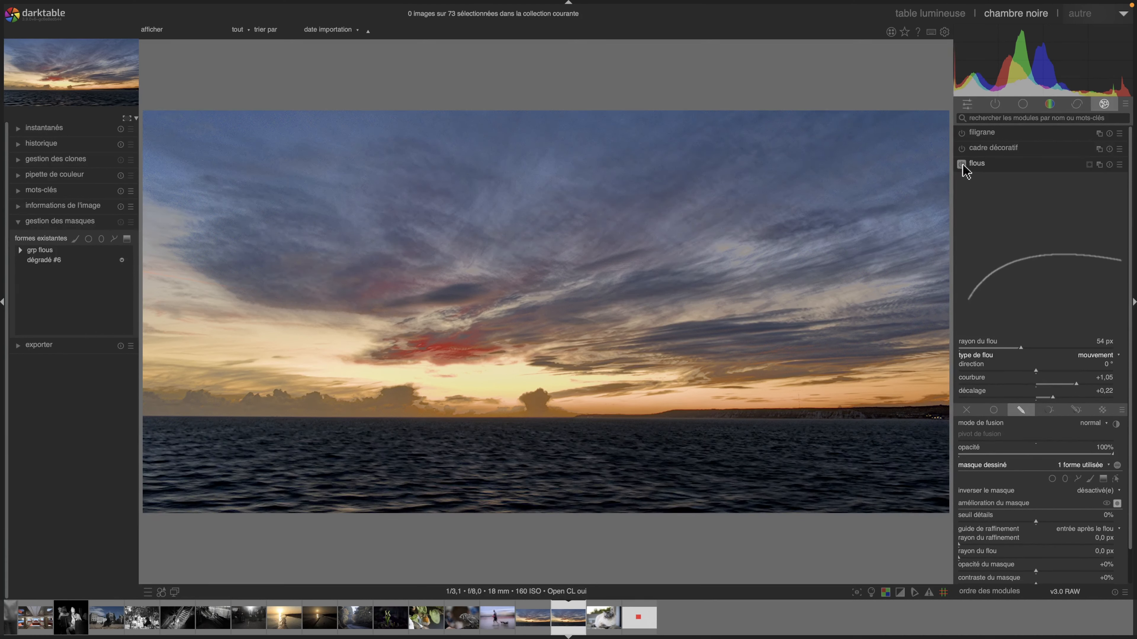
{"action": "left_click", "coordinate": [963, 165]}
{"action": "left_click", "coordinate": [963, 165]}
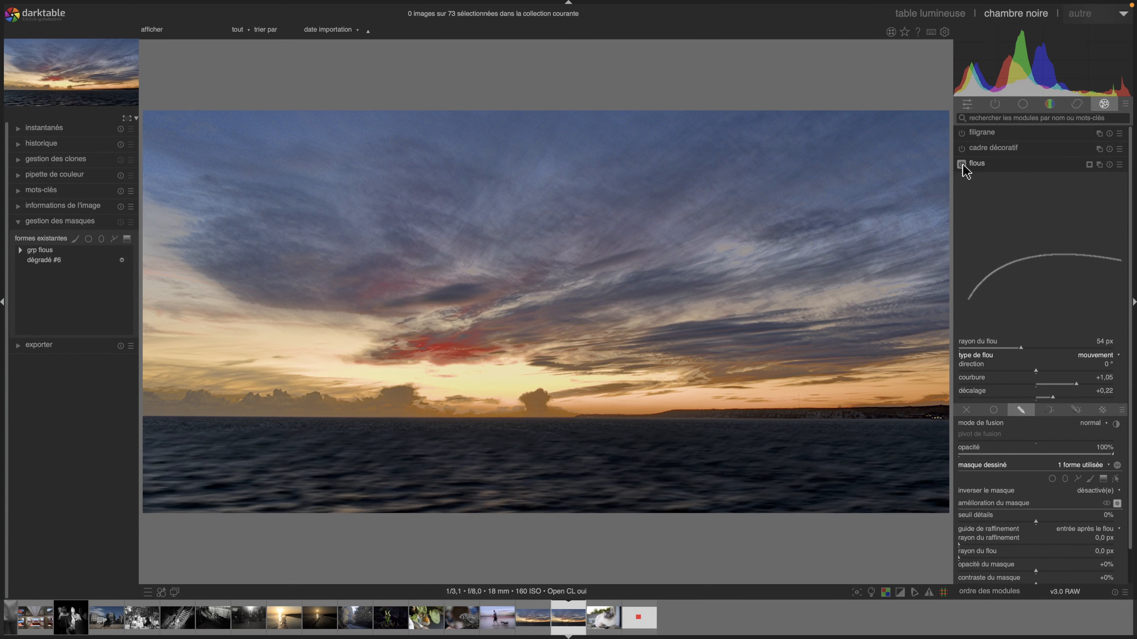
{"action": "left_click", "coordinate": [963, 165]}
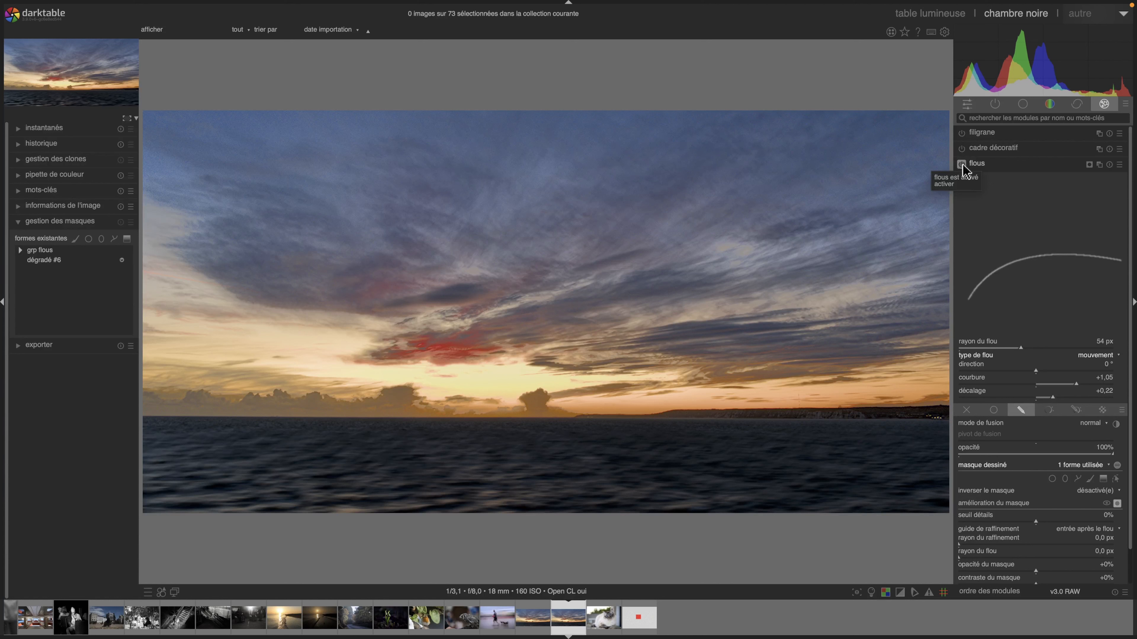
{"action": "left_click", "coordinate": [963, 165]}
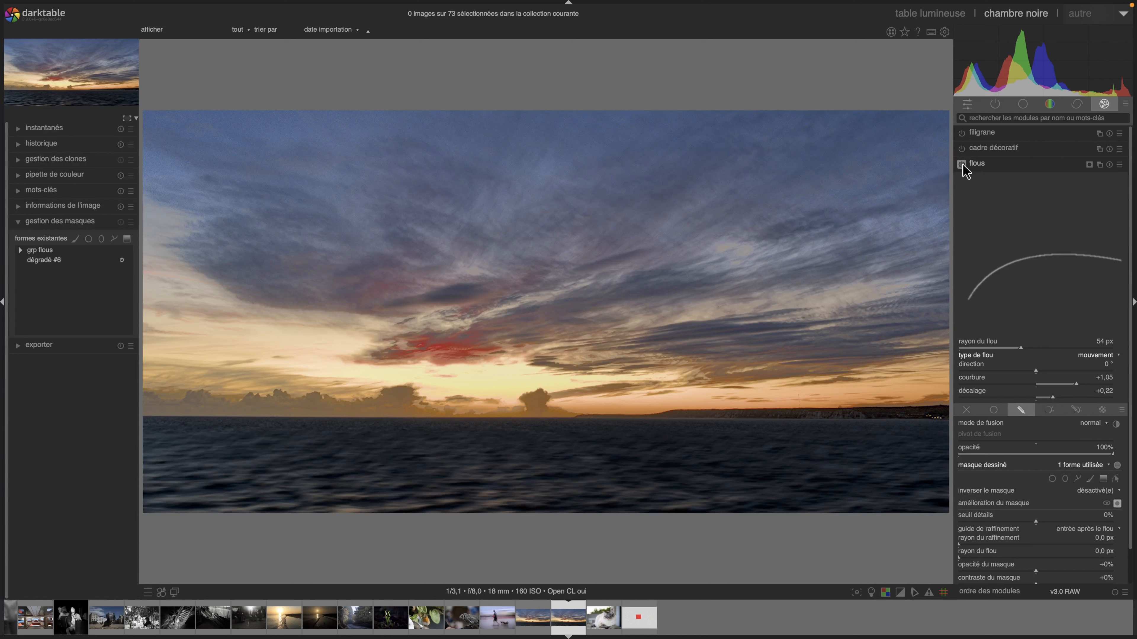
{"action": "left_click", "coordinate": [962, 165]}
{"action": "left_click", "coordinate": [977, 169]}
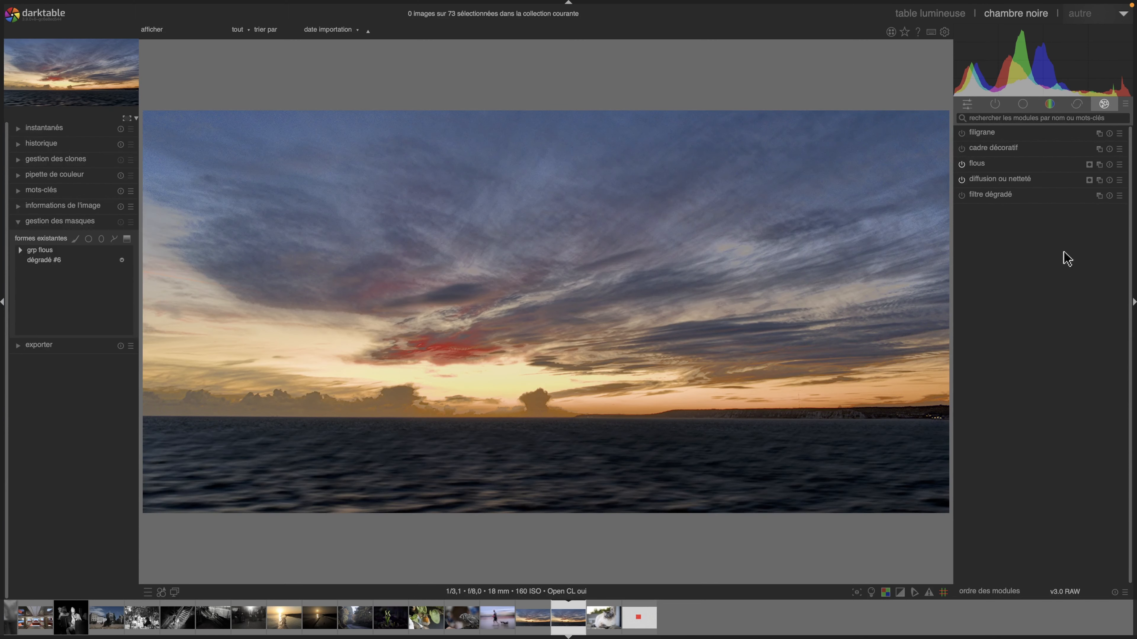
{"action": "left_click", "coordinate": [977, 169]}
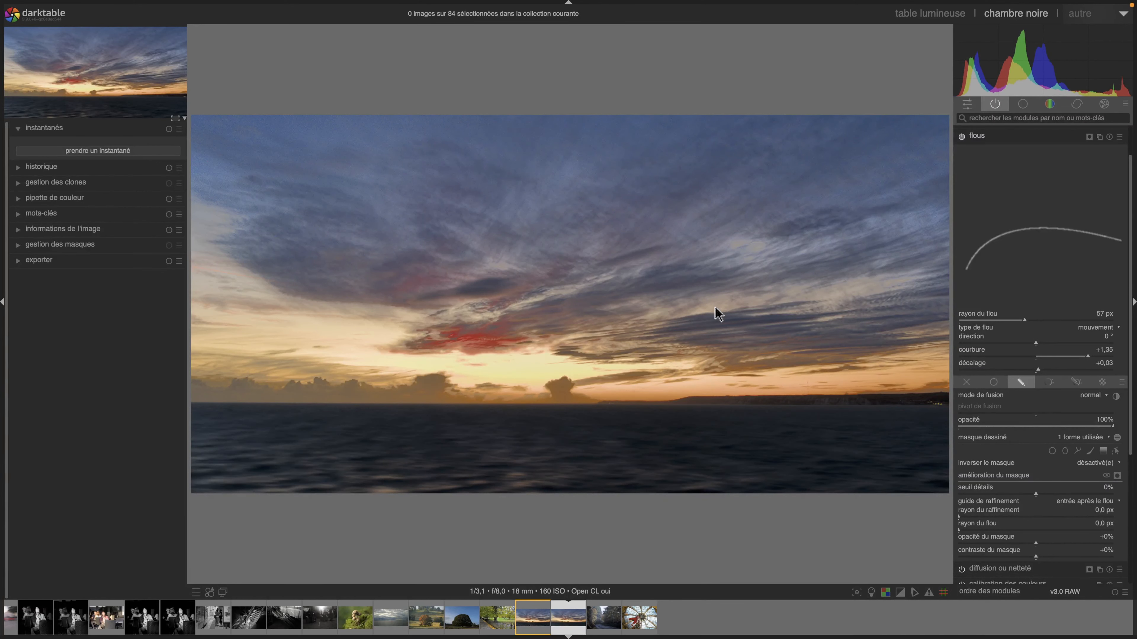
Return to the lighttable and open the second copy of the cloudy river valley photo in the darkroom
{"action": "key", "text": "l"}
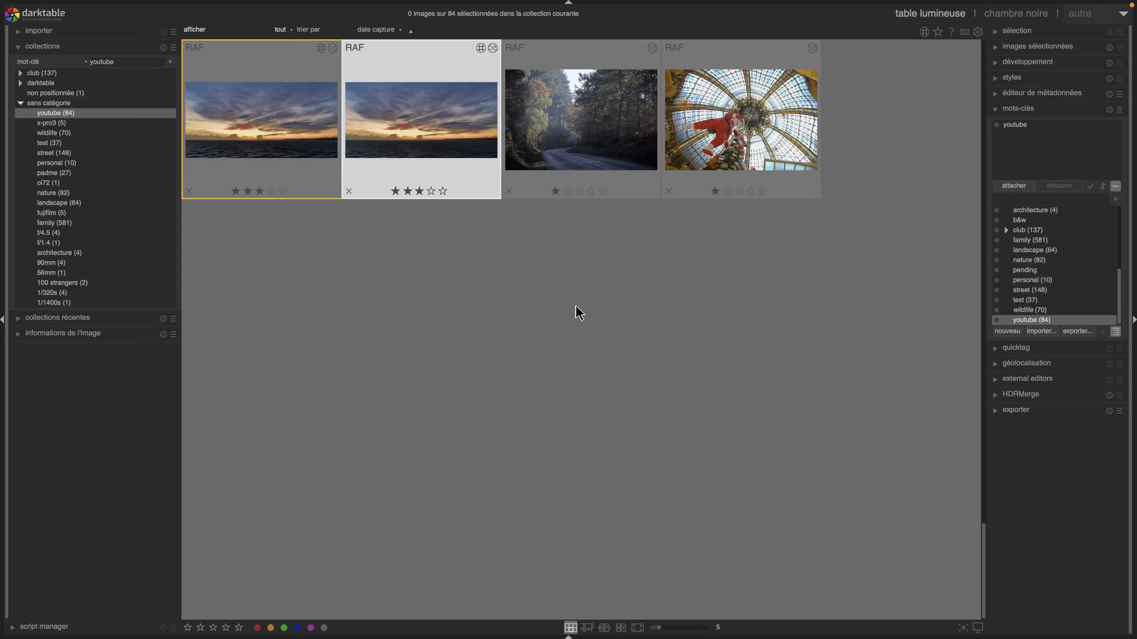
{"action": "scroll", "coordinate": [579, 313], "scroll_direction": "up", "scroll_amount": 2}
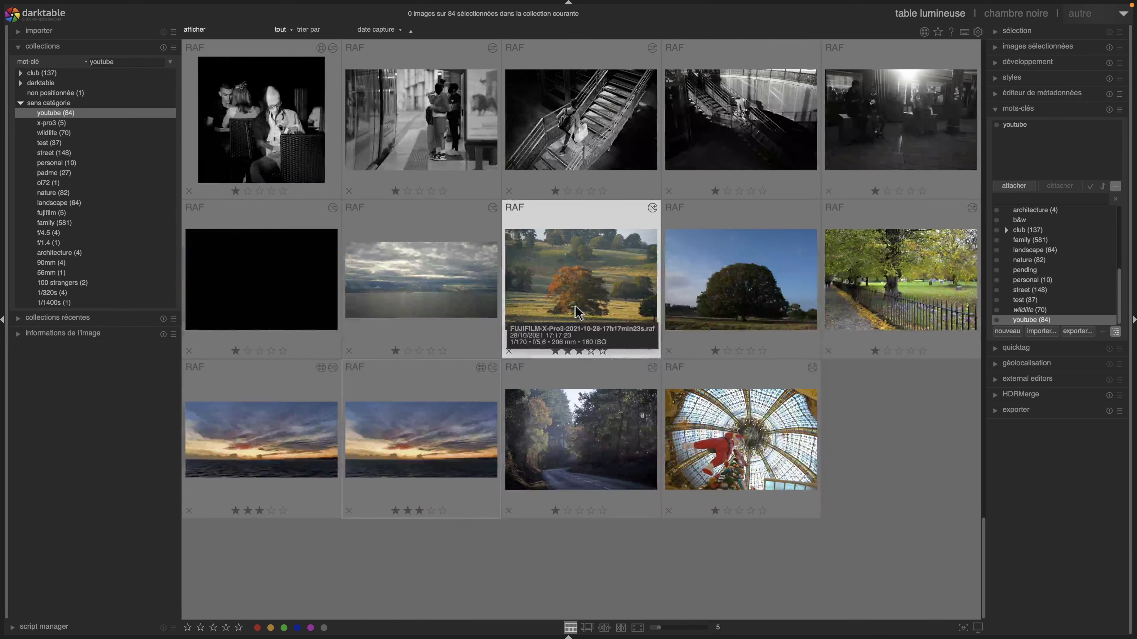
{"action": "scroll", "coordinate": [579, 313], "scroll_direction": "up", "scroll_amount": 2}
{"action": "scroll", "coordinate": [578, 312], "scroll_direction": "up", "scroll_amount": 3}
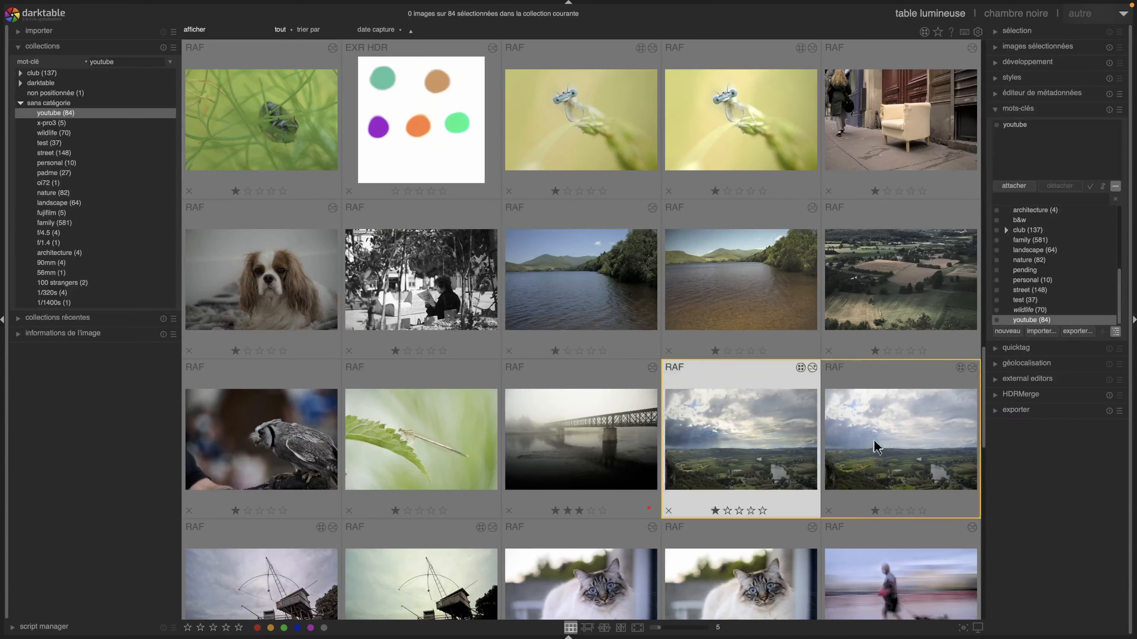
{"action": "double_click", "coordinate": [893, 442]}
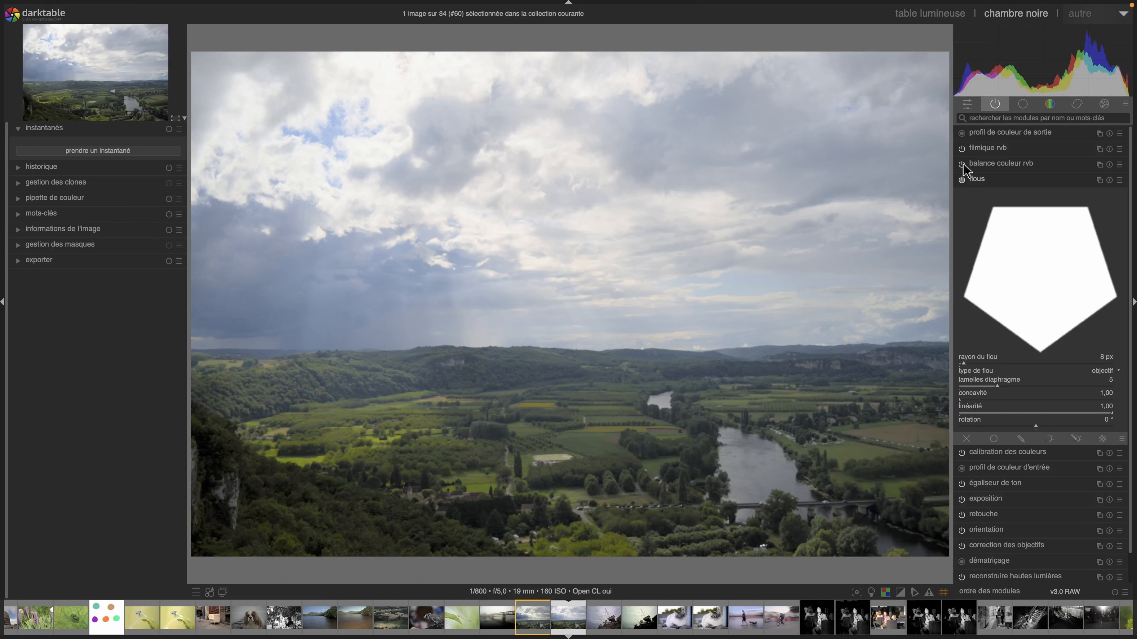
Switch the valley photo's blur type to gaussien, try radii of 26 and 48 px, and set the radius back to 8 px
{"action": "left_click", "coordinate": [1103, 372]}
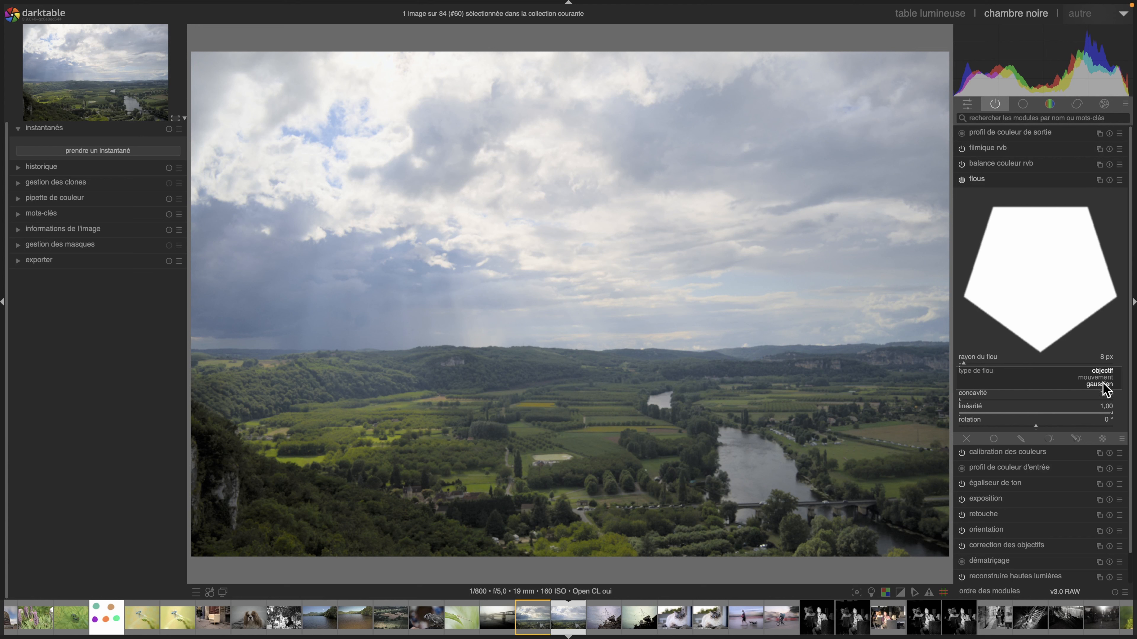
{"action": "left_click", "coordinate": [1105, 386]}
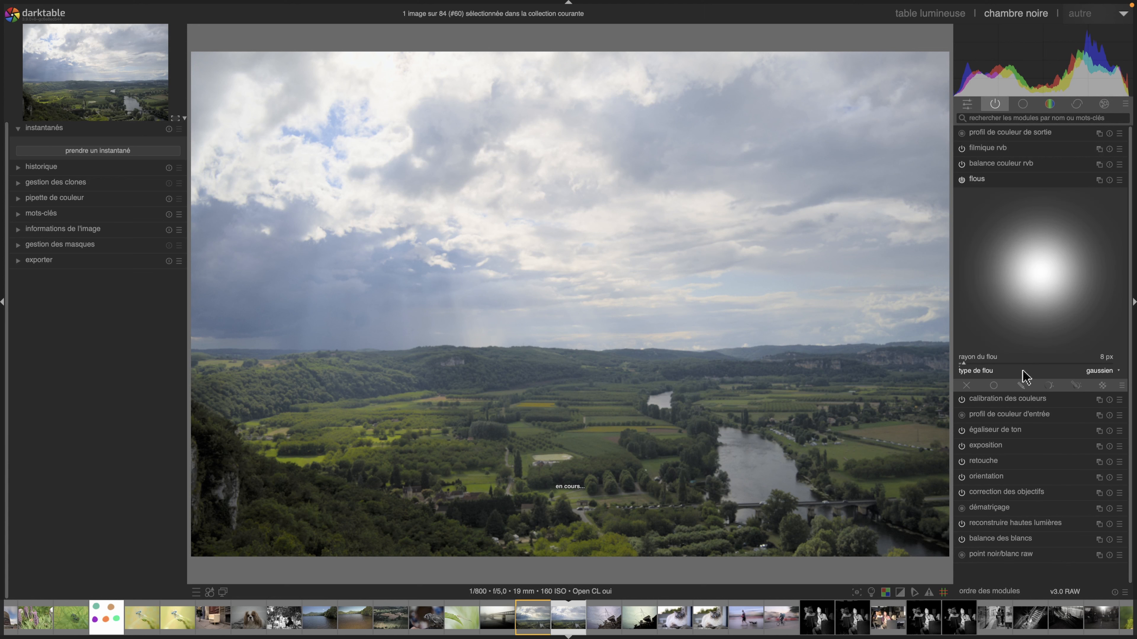
{"action": "left_click", "coordinate": [986, 364]}
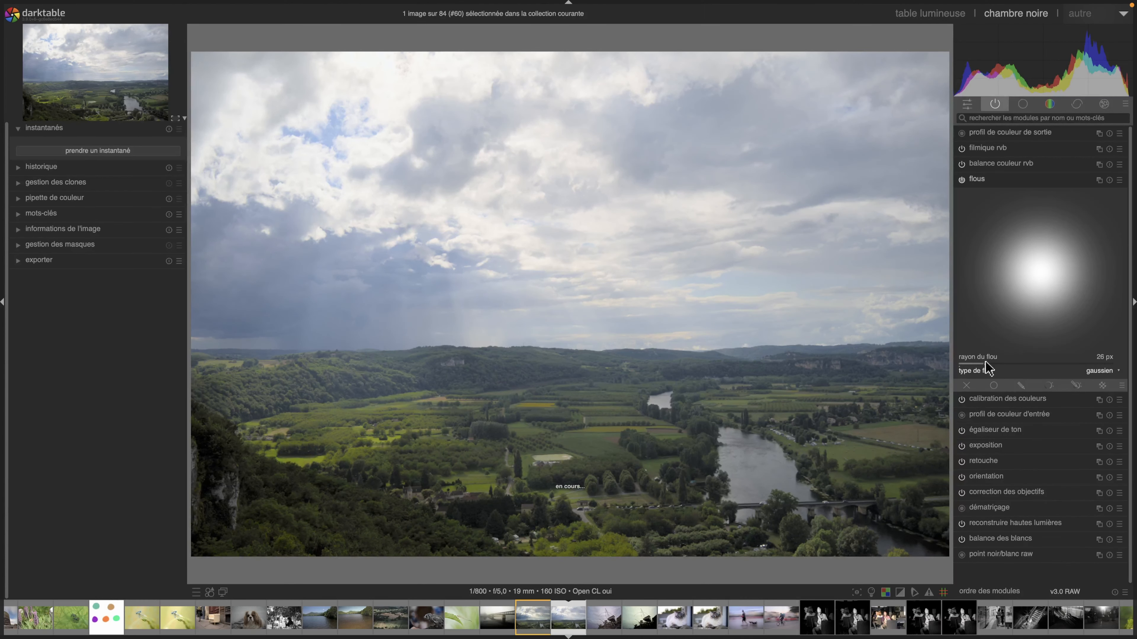
{"action": "left_click", "coordinate": [1013, 363]}
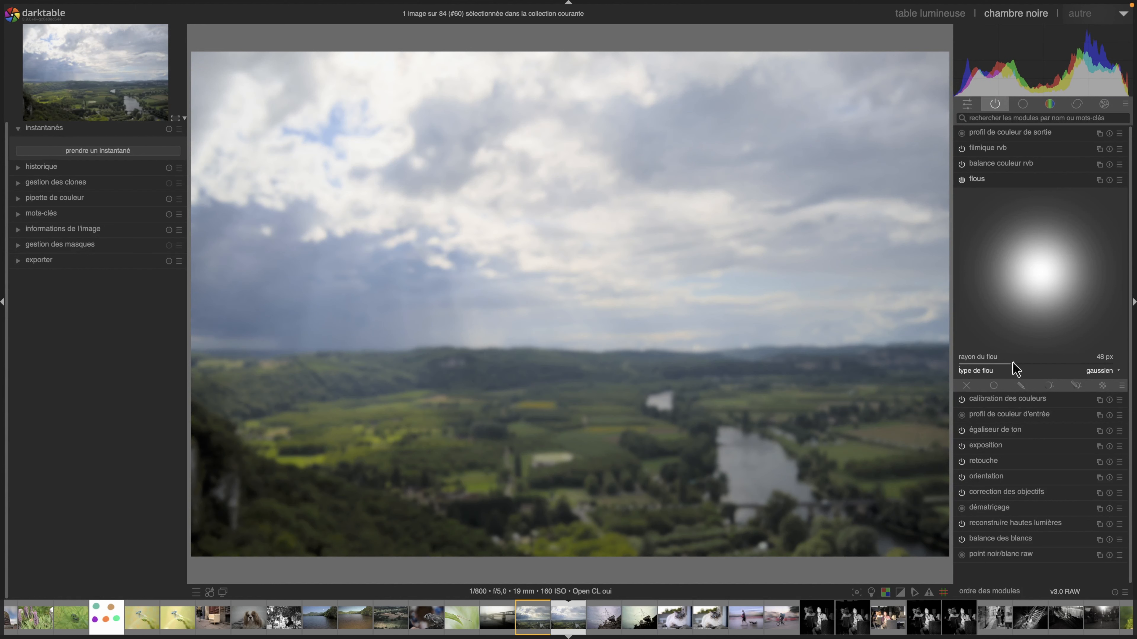
{"action": "left_click", "coordinate": [1036, 364]}
{"action": "left_click", "coordinate": [964, 364]}
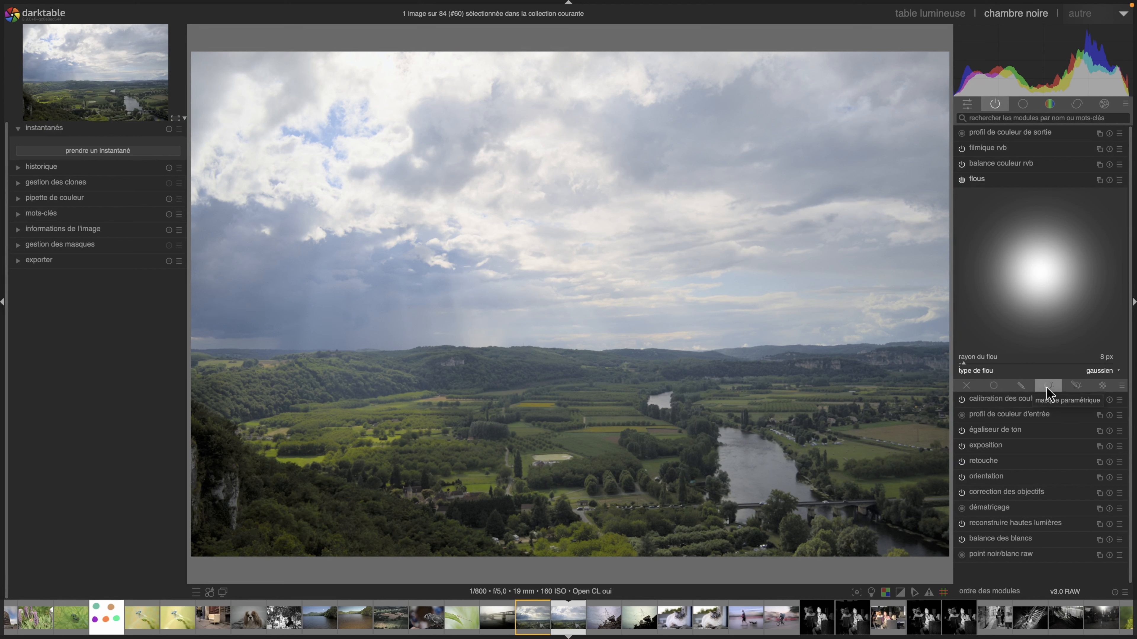
Blend the Gaussian blur uniformly over the whole valley photo with the soustraire blend mode
{"action": "left_click", "coordinate": [1098, 371]}
{"action": "left_click", "coordinate": [1101, 374]}
{"action": "left_click", "coordinate": [989, 387]}
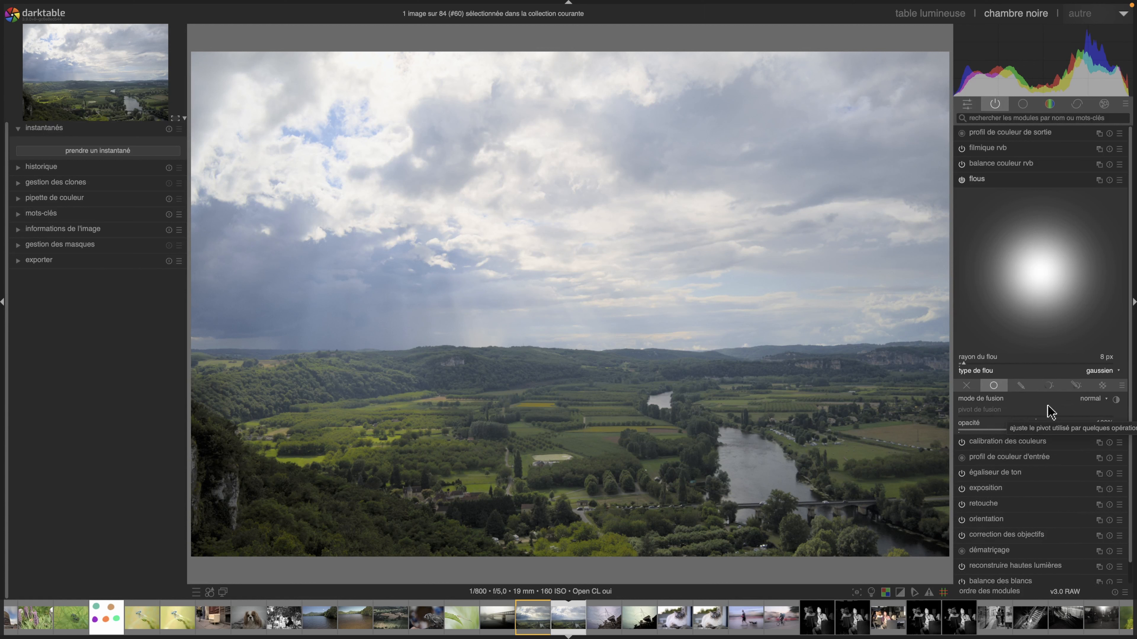
{"action": "left_click", "coordinate": [1089, 398]}
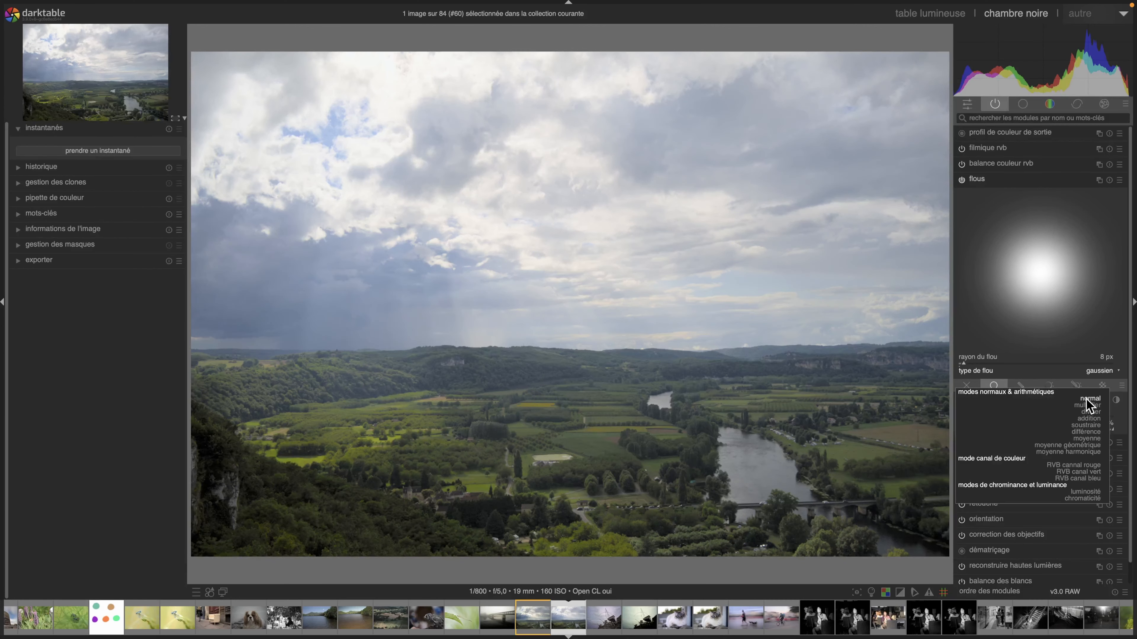
{"action": "left_click", "coordinate": [1089, 425]}
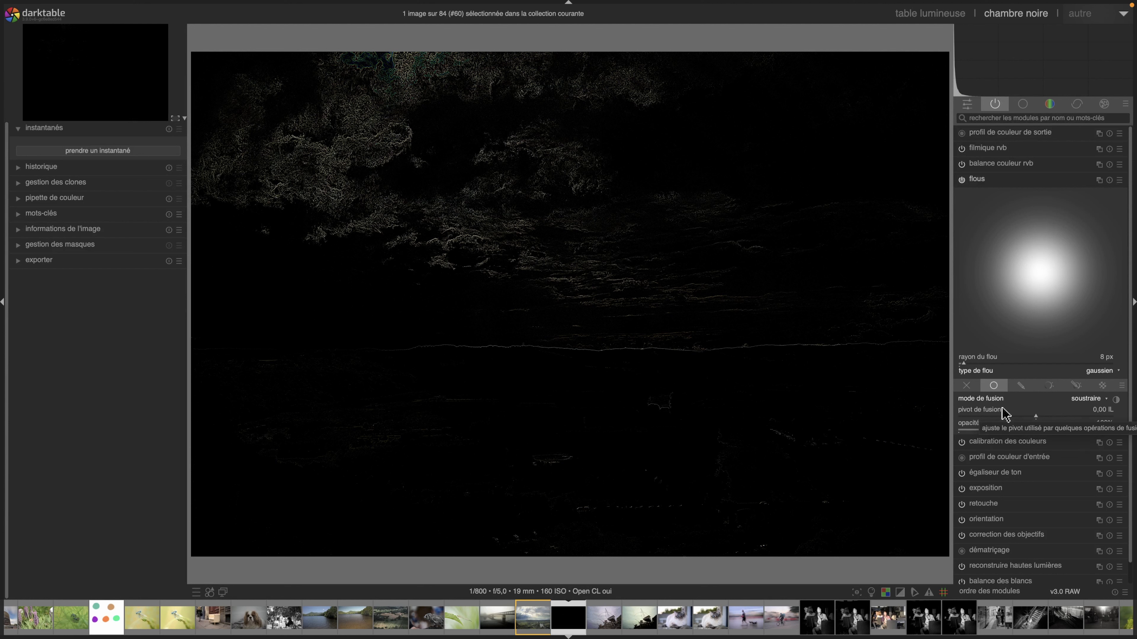
Change the Gaussian blur's blend mode to multiplier
{"action": "left_click", "coordinate": [1097, 399]}
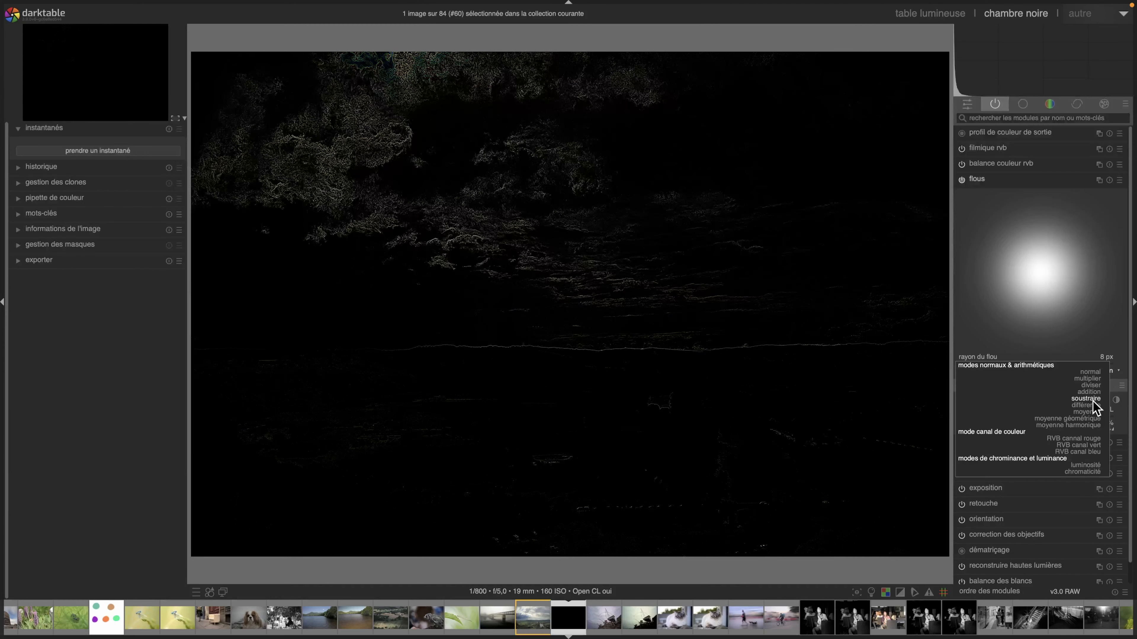
{"action": "left_click", "coordinate": [1087, 399]}
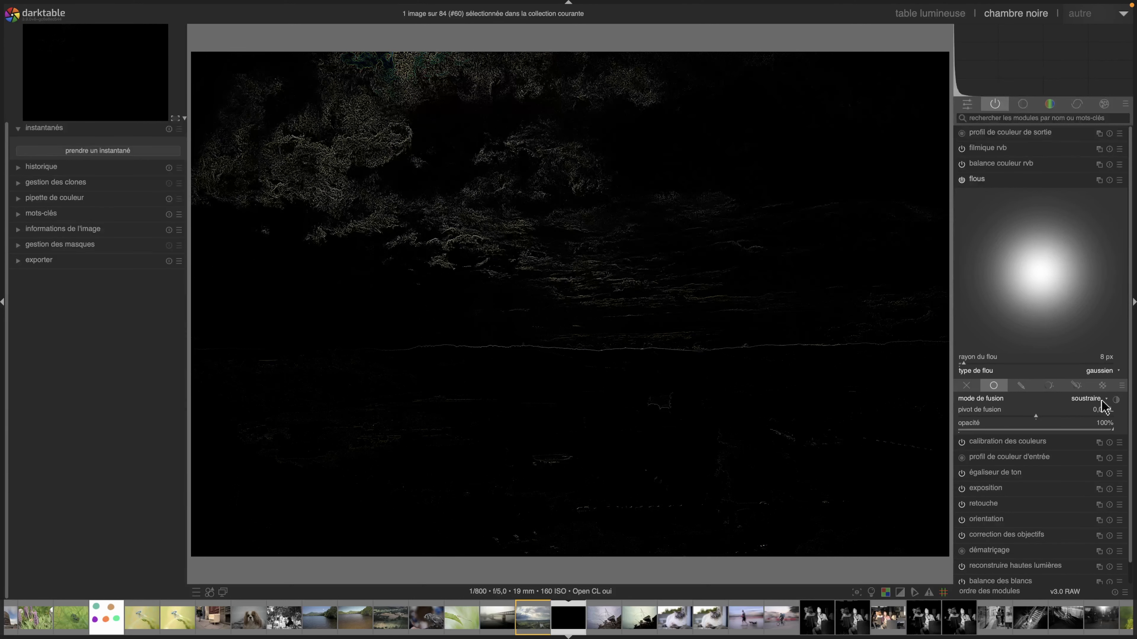
{"action": "left_click", "coordinate": [1091, 400]}
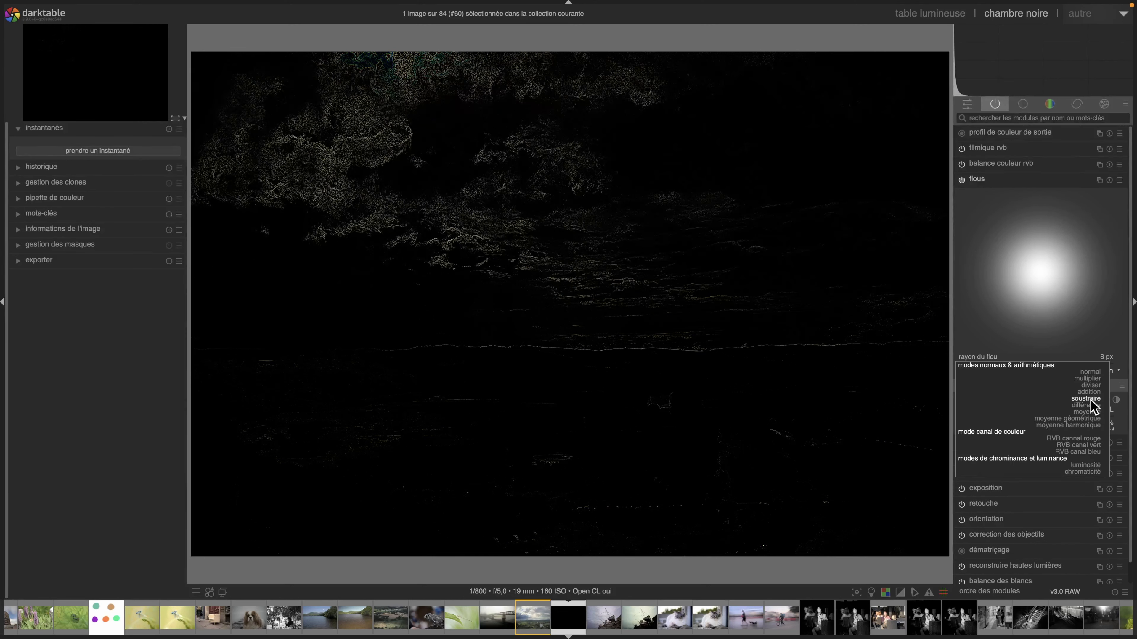
{"action": "left_click", "coordinate": [1088, 379]}
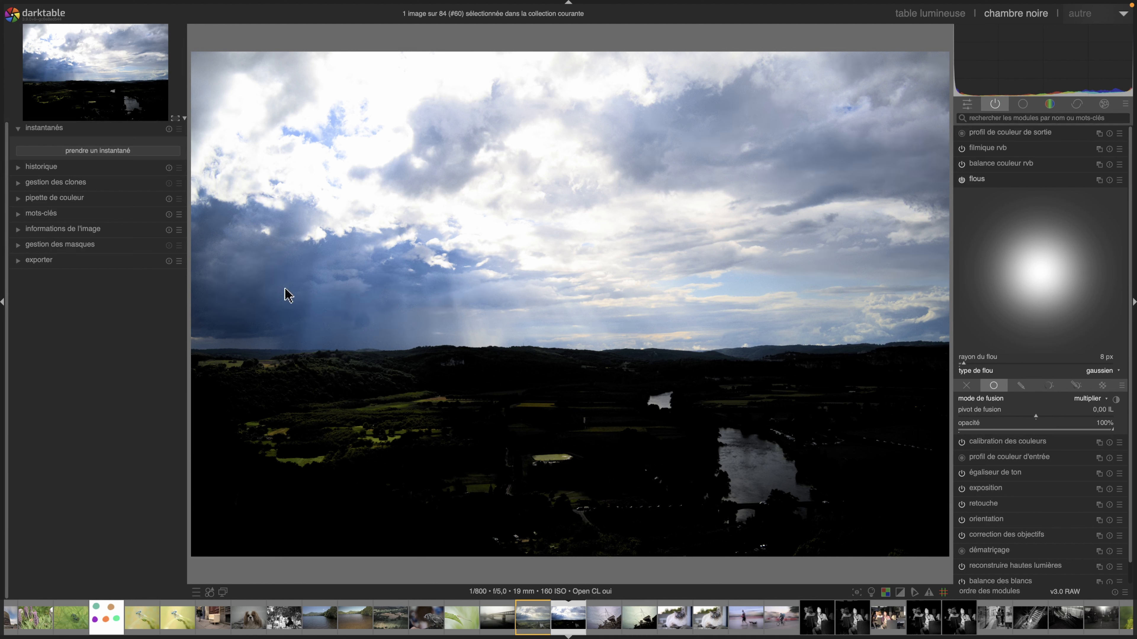
Restrict the multiplied blur to the existing drawn mask grp exposition multiply, and check its overlay
{"action": "left_click", "coordinate": [1012, 387]}
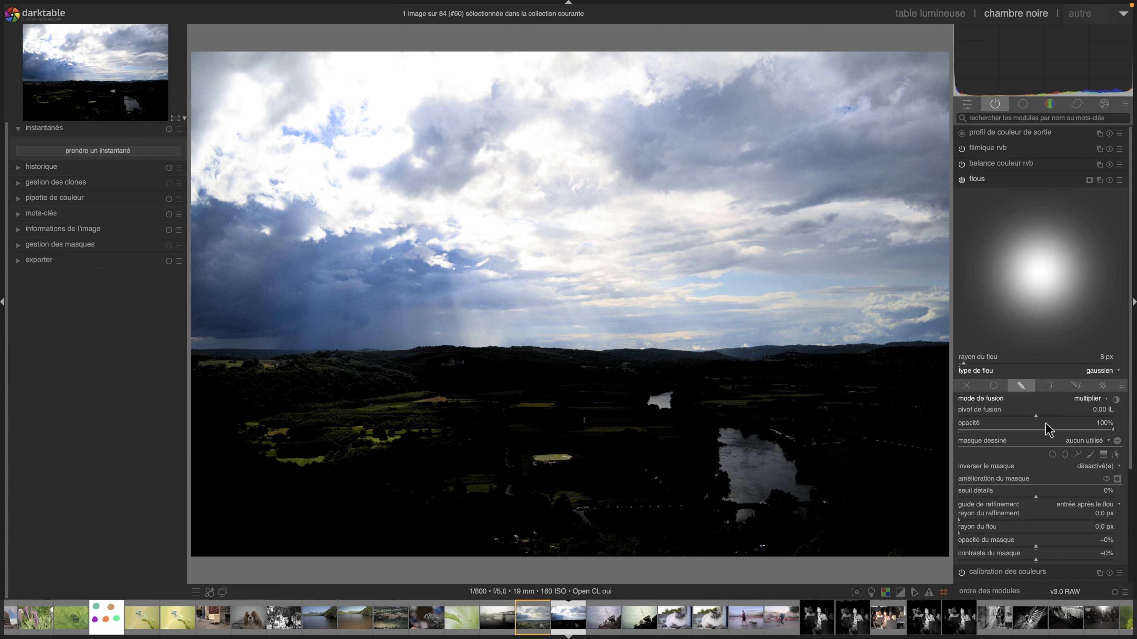
{"action": "left_click", "coordinate": [18, 246]}
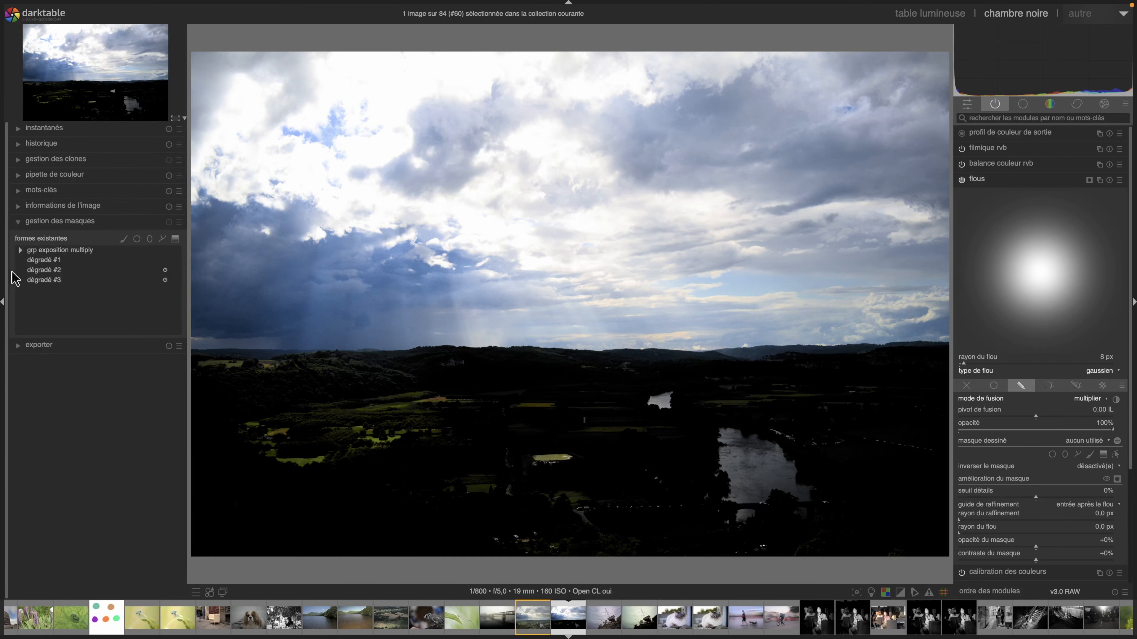
{"action": "left_click", "coordinate": [38, 251]}
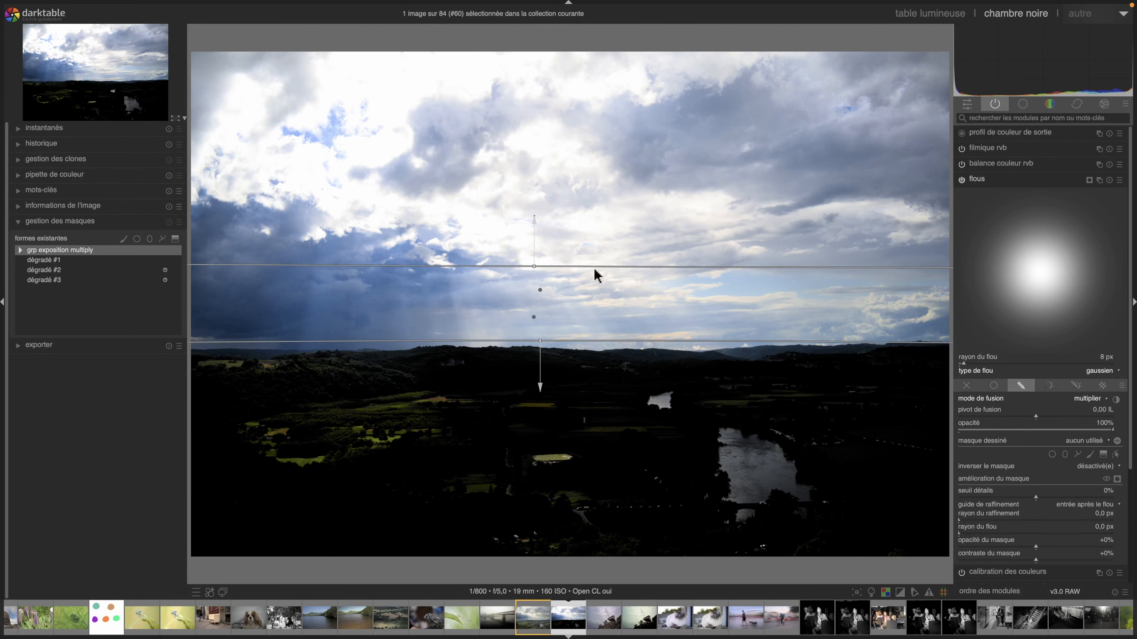
{"action": "left_click", "coordinate": [104, 281]}
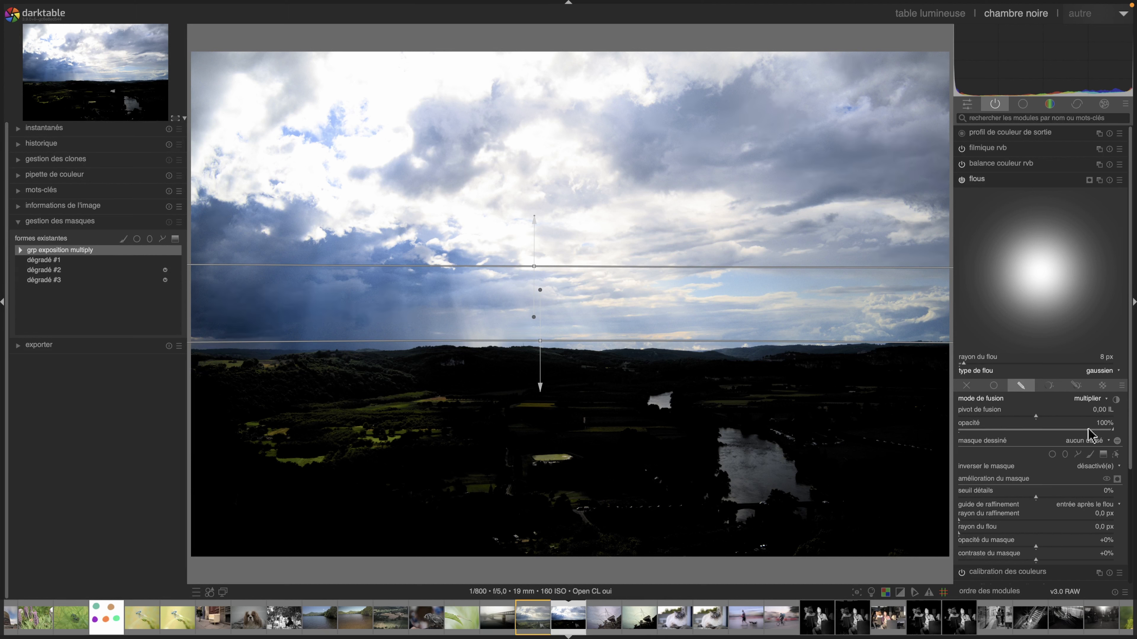
{"action": "left_click", "coordinate": [1087, 440]}
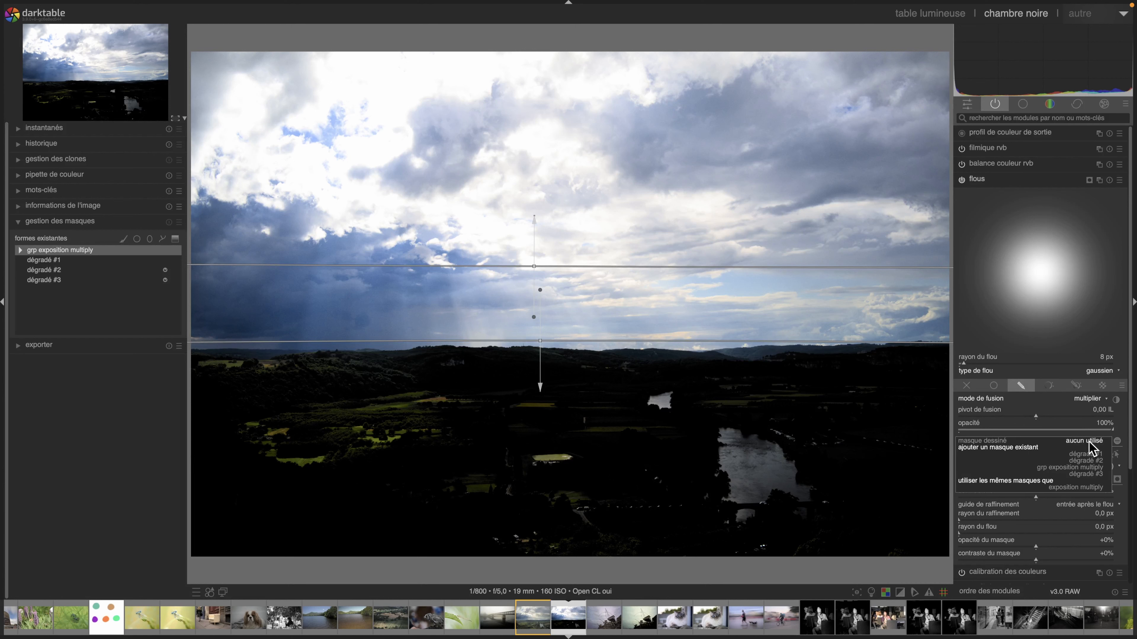
{"action": "left_click", "coordinate": [1086, 468]}
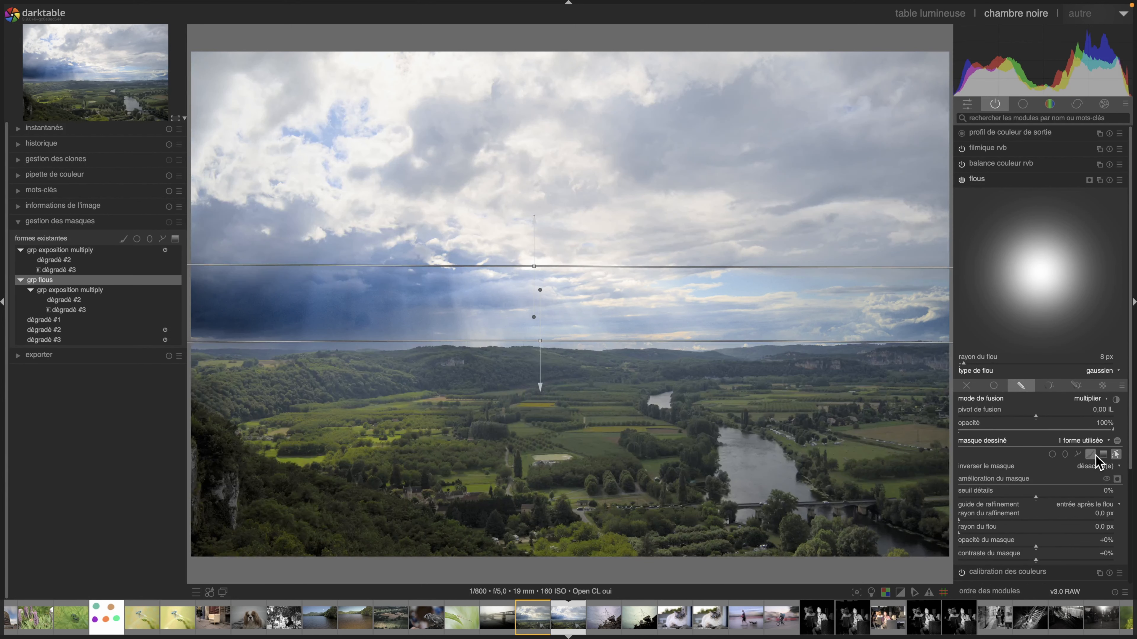
{"action": "left_click", "coordinate": [1117, 479]}
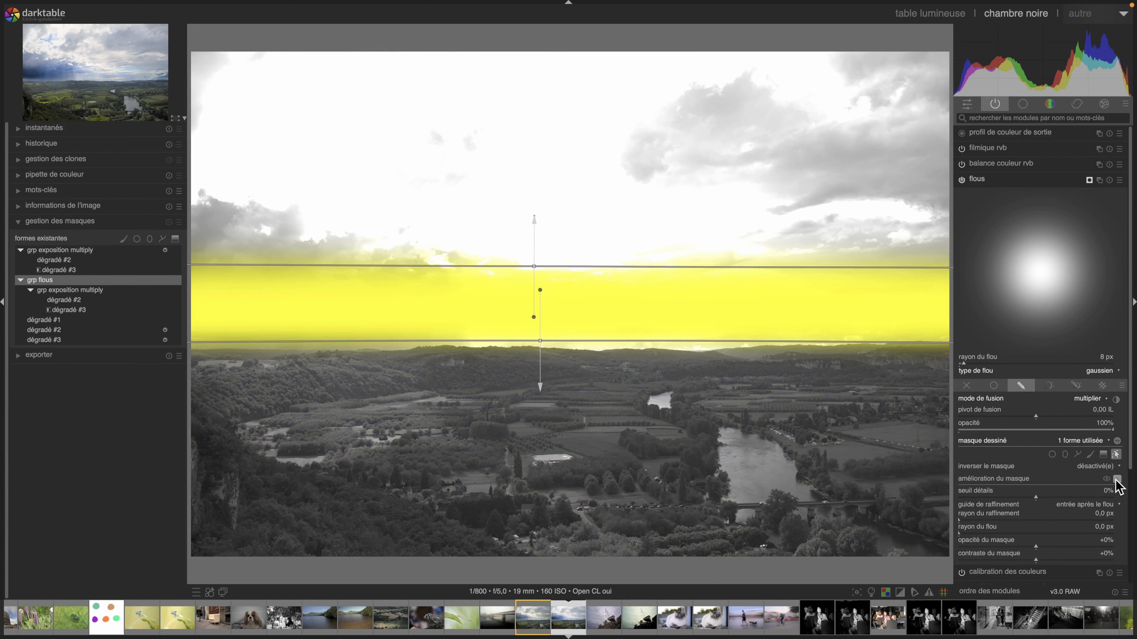
{"action": "left_click", "coordinate": [1117, 480]}
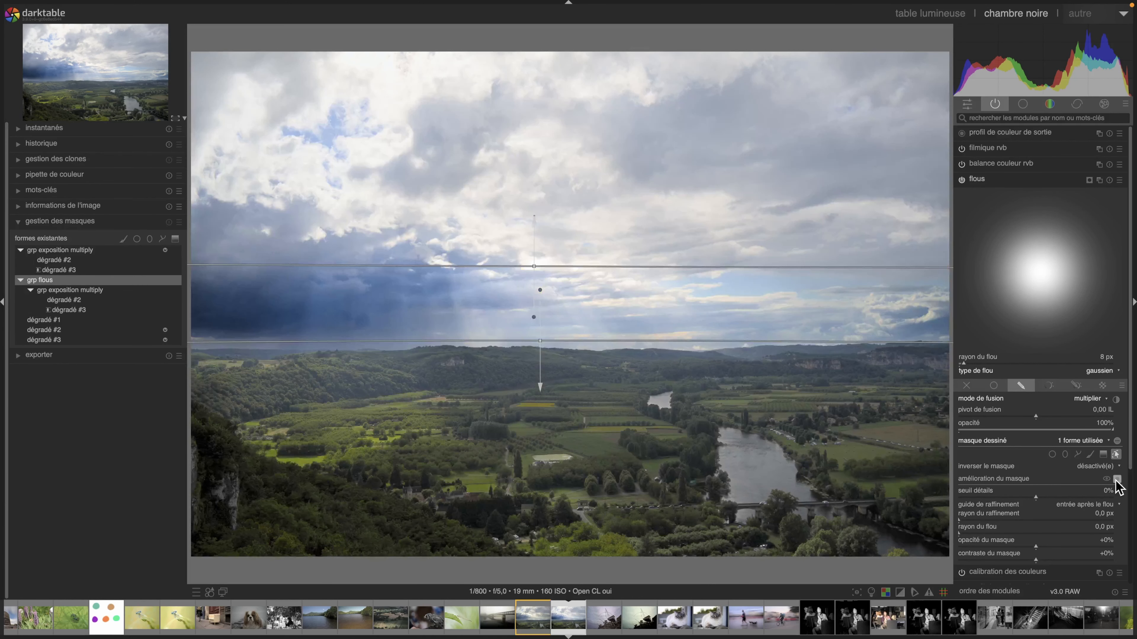
Set the masked blur's fusion pivot to 0,99 IL
{"action": "left_click", "coordinate": [1055, 417]}
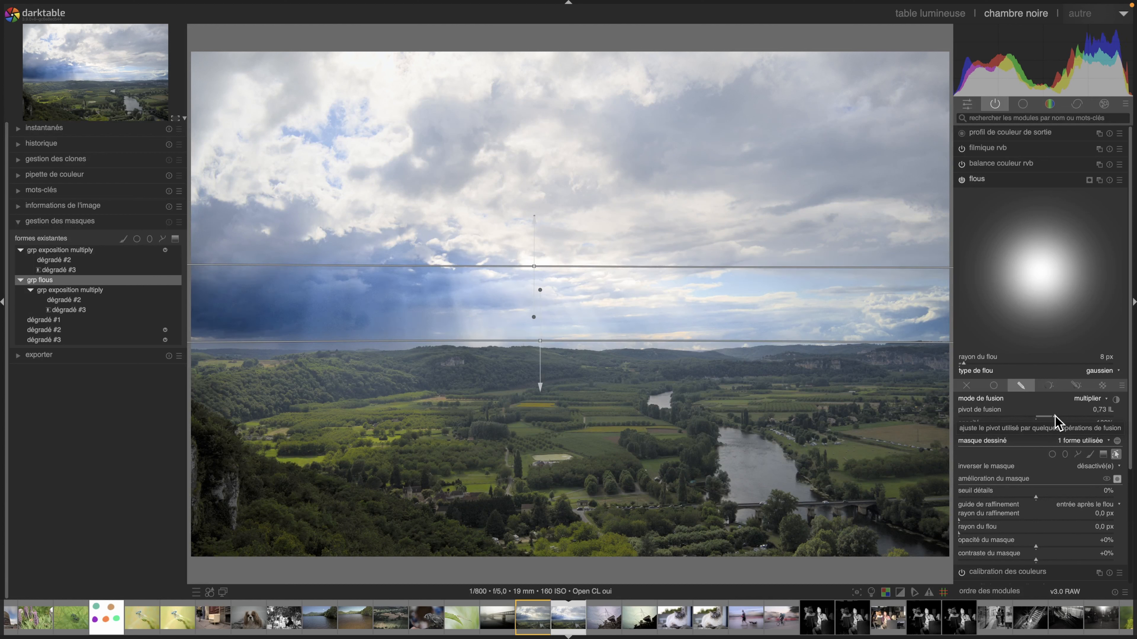
{"action": "left_click", "coordinate": [1062, 416]}
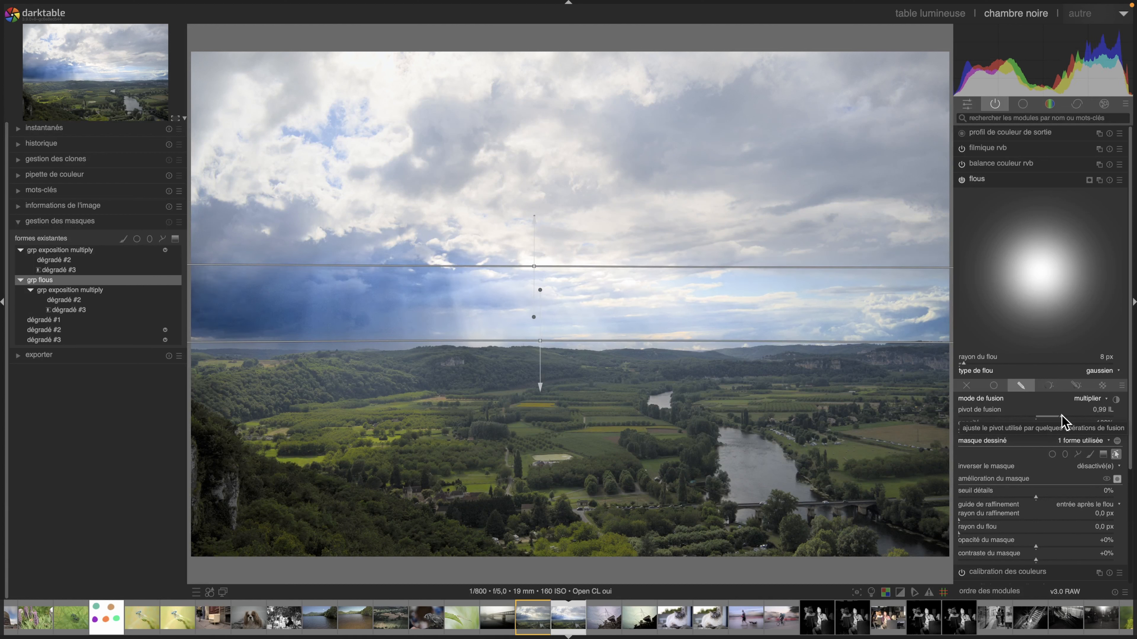
Compare the valley photo with and without the flous module by switching the module off and on twice
{"action": "left_click", "coordinate": [961, 179]}
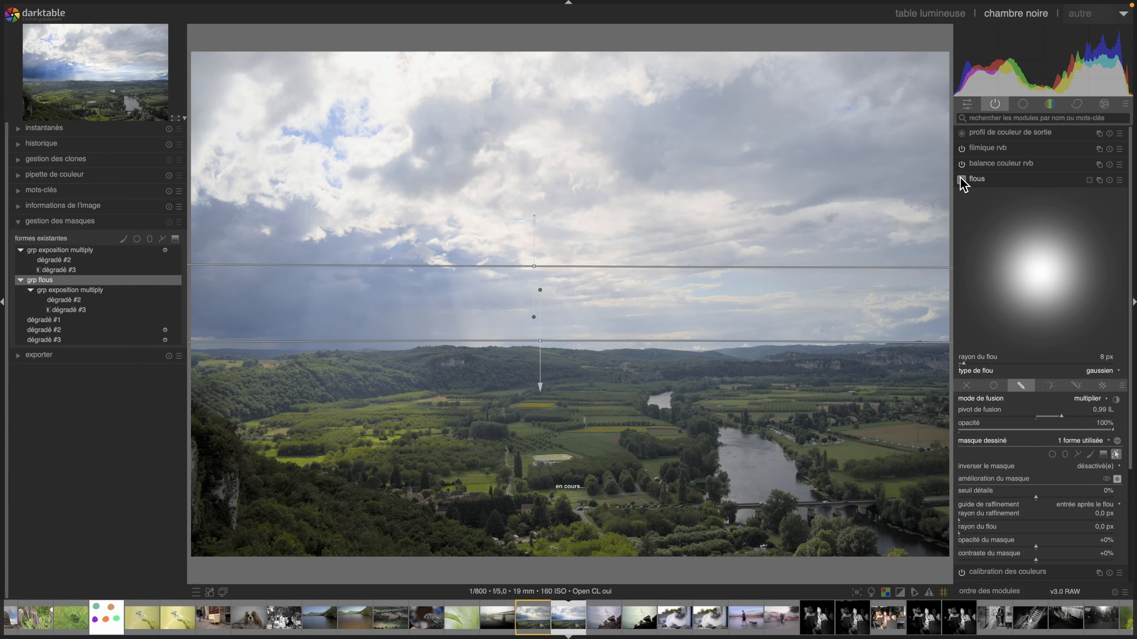
{"action": "left_click", "coordinate": [961, 179]}
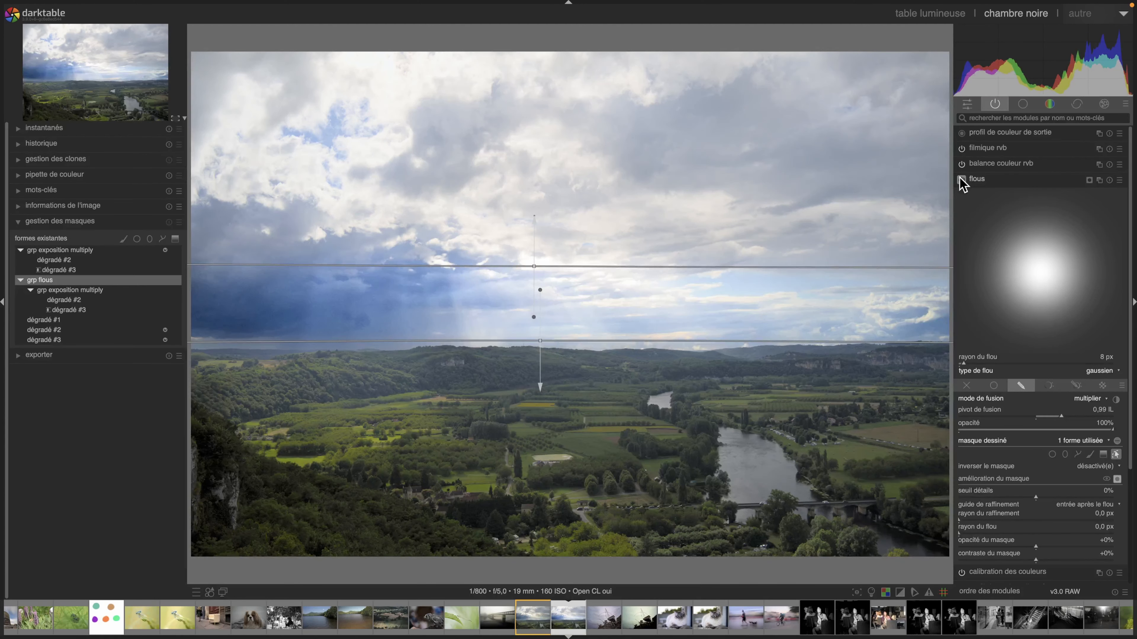
{"action": "left_click", "coordinate": [961, 179]}
{"action": "left_click", "coordinate": [961, 179]}
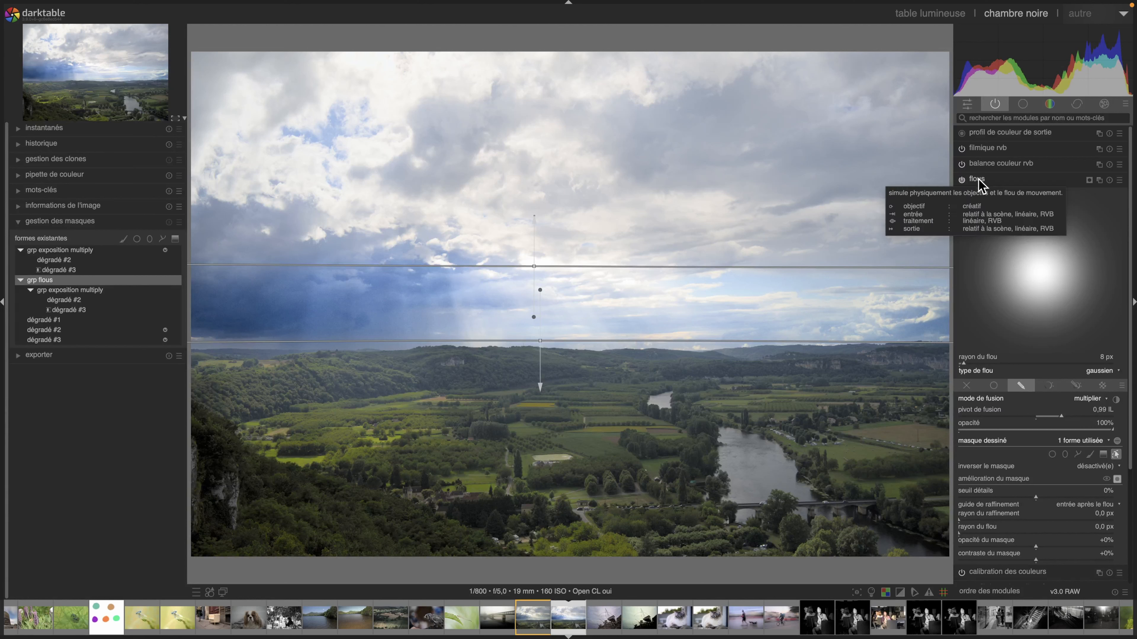
Review the available blend modes for the masked Gaussian blur, keeping multiplier selected
{"action": "left_click", "coordinate": [1089, 400]}
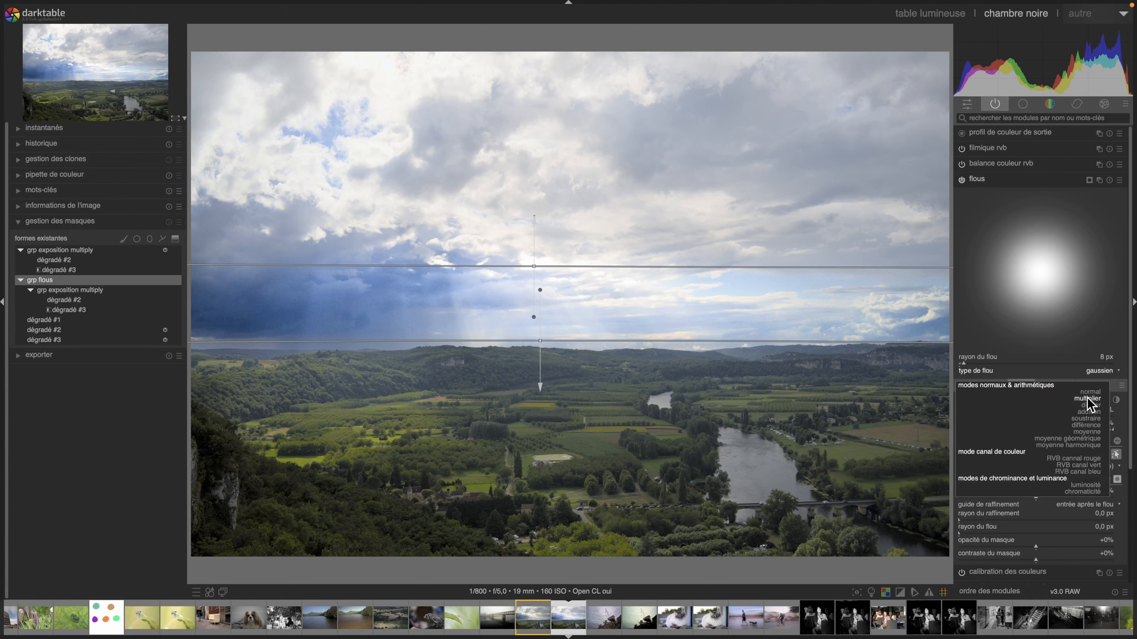
{"action": "left_click", "coordinate": [1088, 399]}
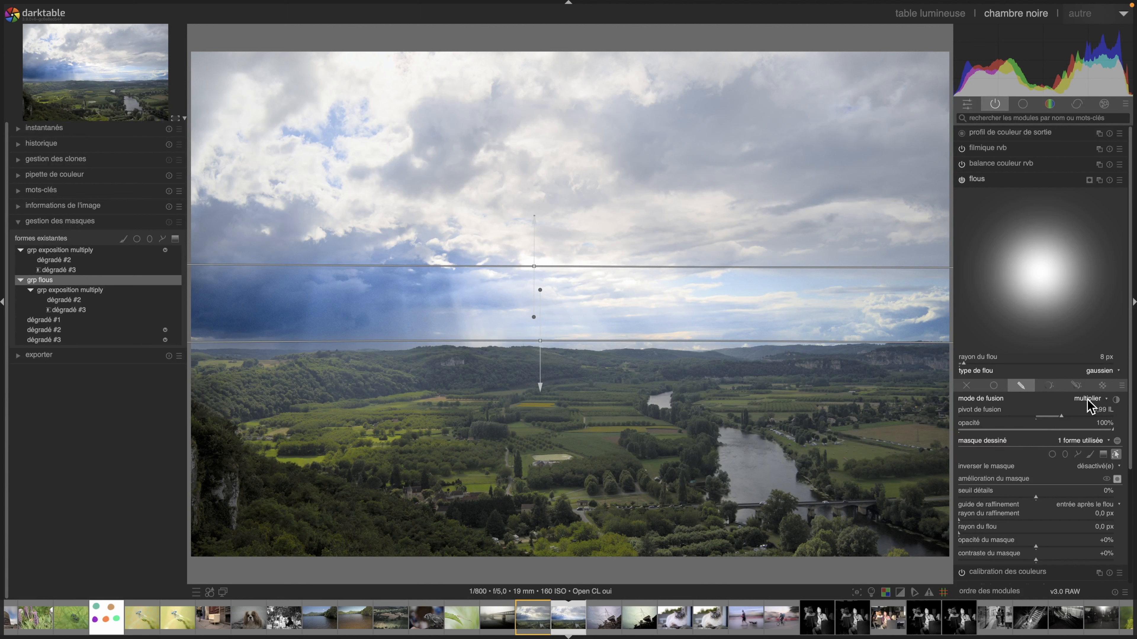
{"action": "left_click", "coordinate": [1089, 400]}
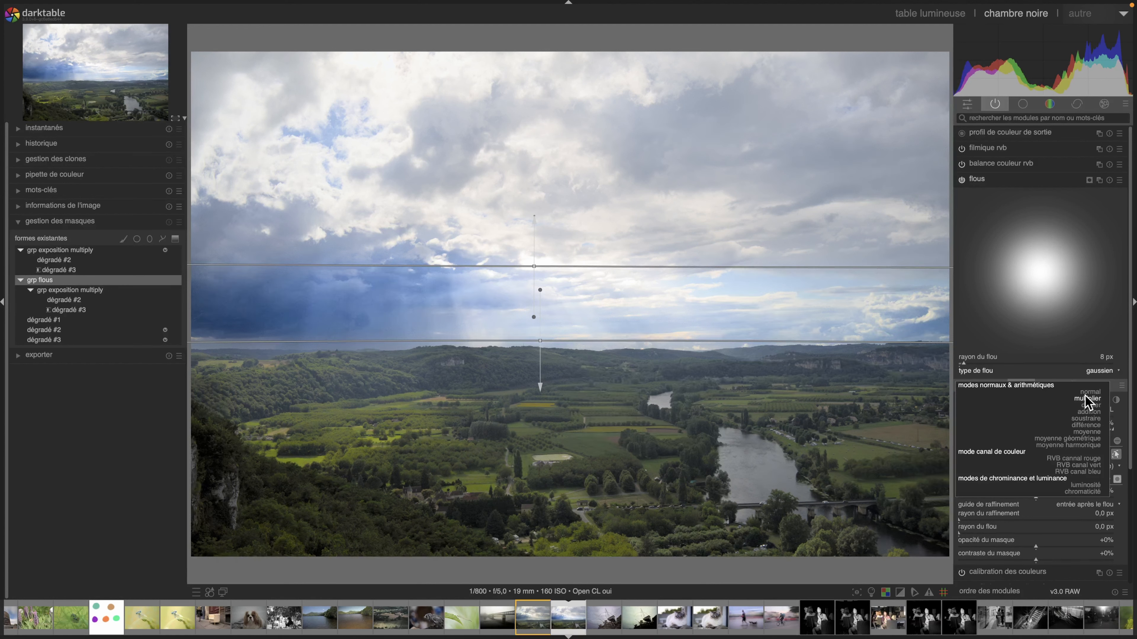
{"action": "left_click", "coordinate": [1086, 395]}
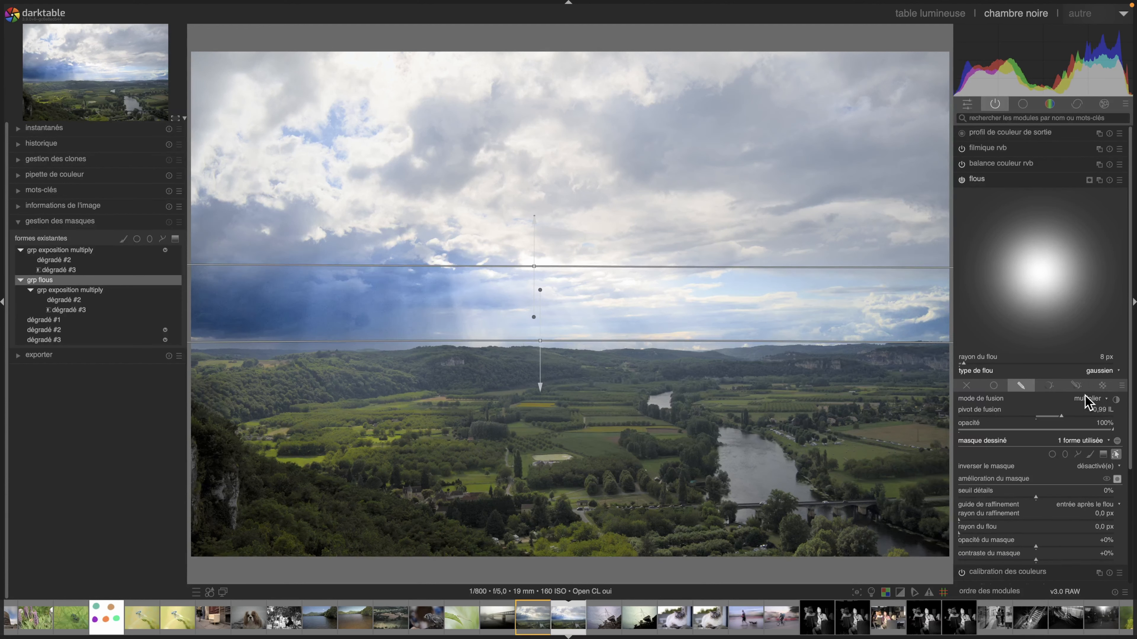